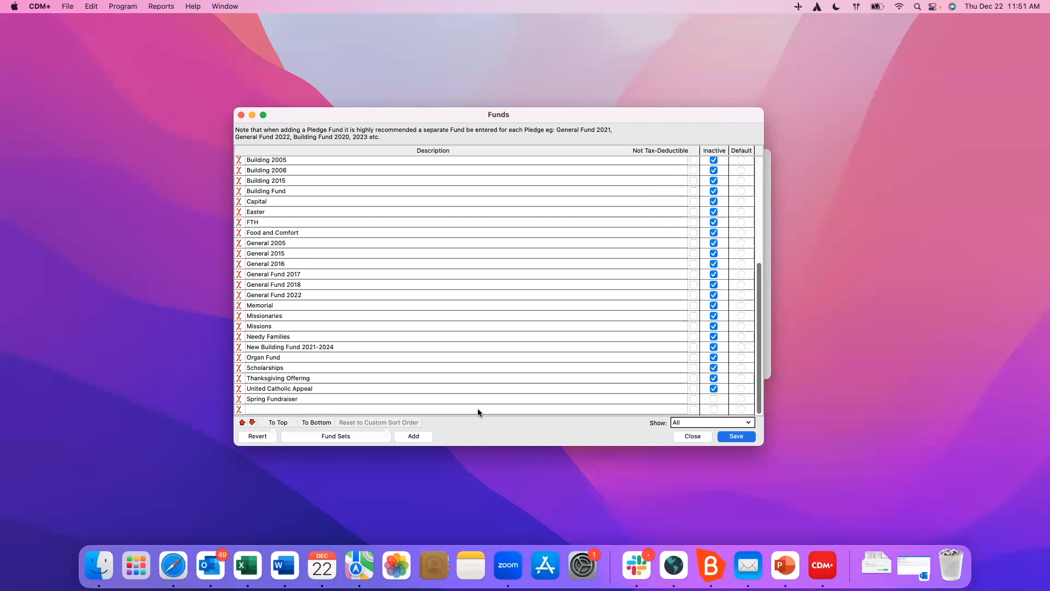
Name the new fund Summer Fundraiser and save it, and delete the Spring Fundraiser fund
{"action": "type", "text": "ummer Fundraiser"}
{"action": "left_click", "coordinate": [734, 437]}
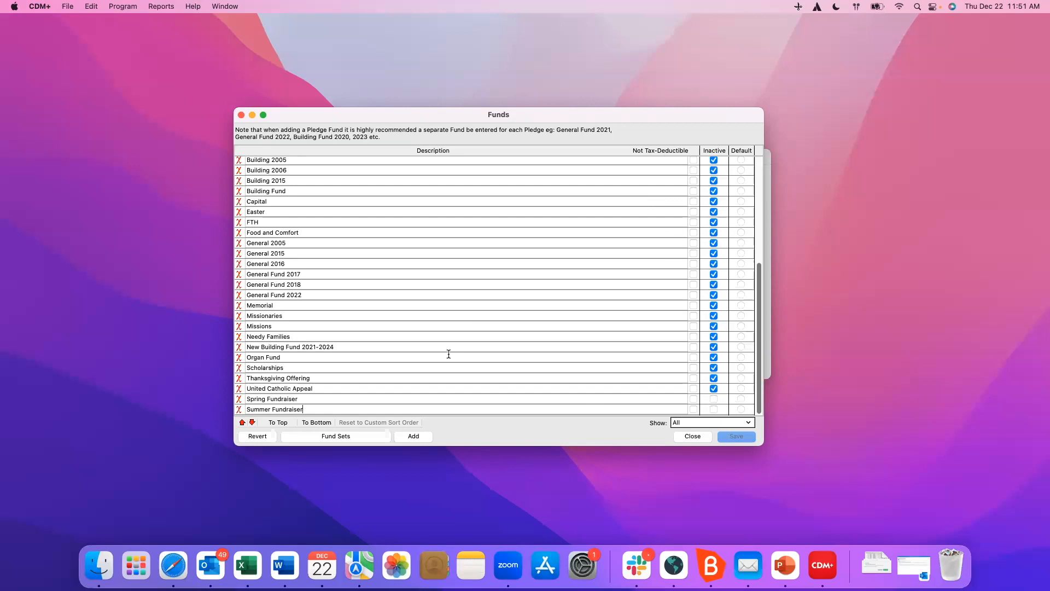
{"action": "left_click", "coordinate": [238, 399]}
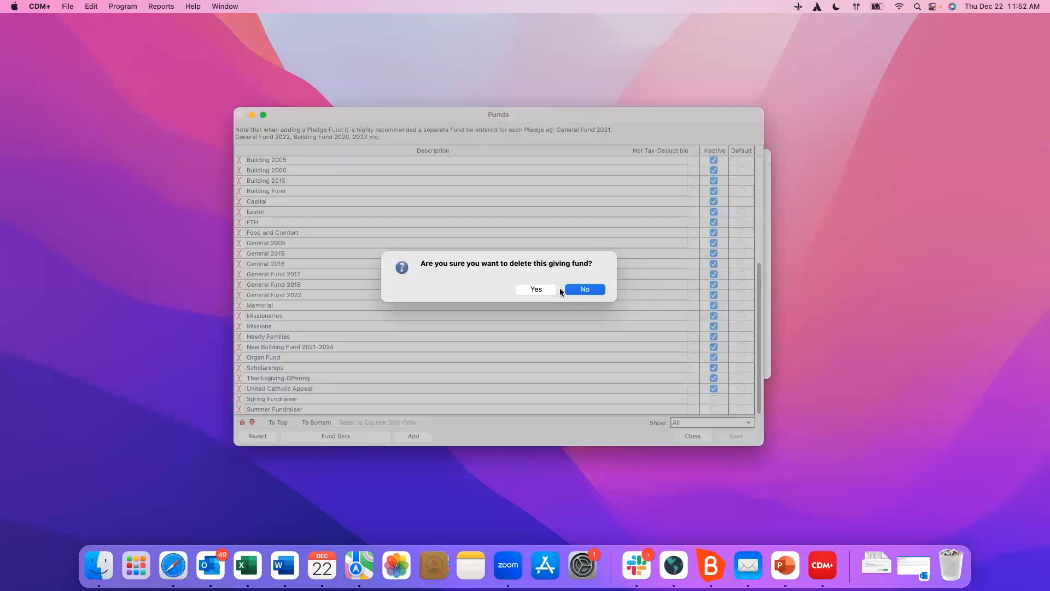
{"action": "left_click", "coordinate": [535, 290]}
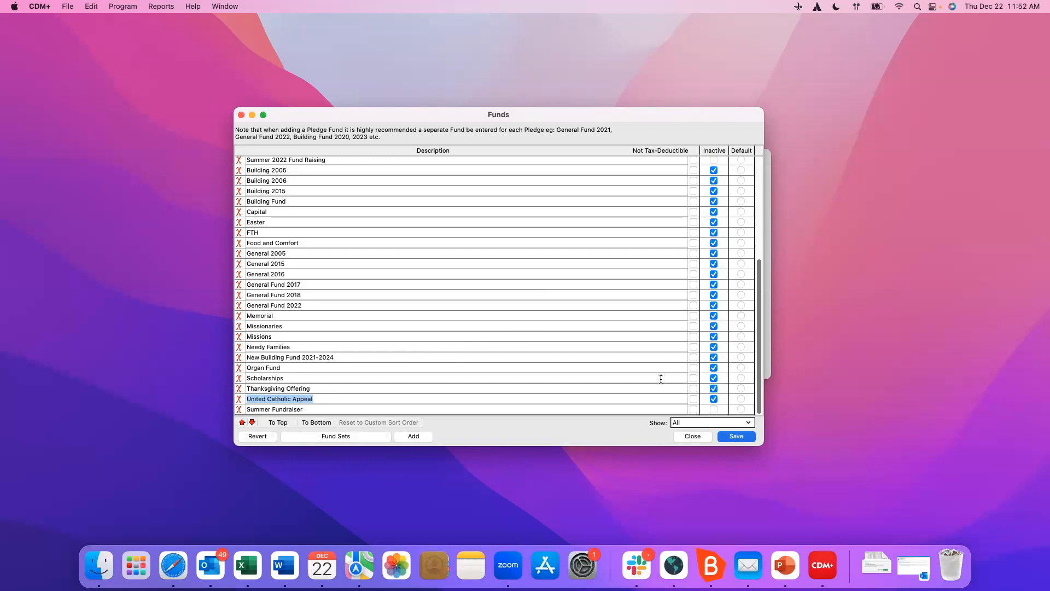
Show only the active funds and move Summer Fundraiser to the beginning of the list
{"action": "left_click", "coordinate": [748, 423]}
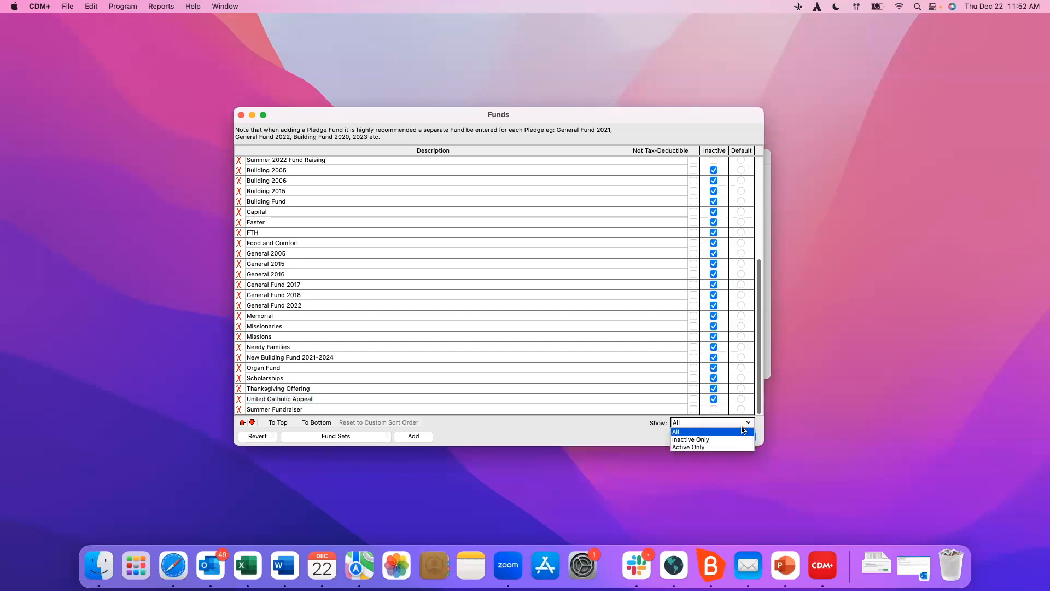
{"action": "left_click", "coordinate": [692, 447]}
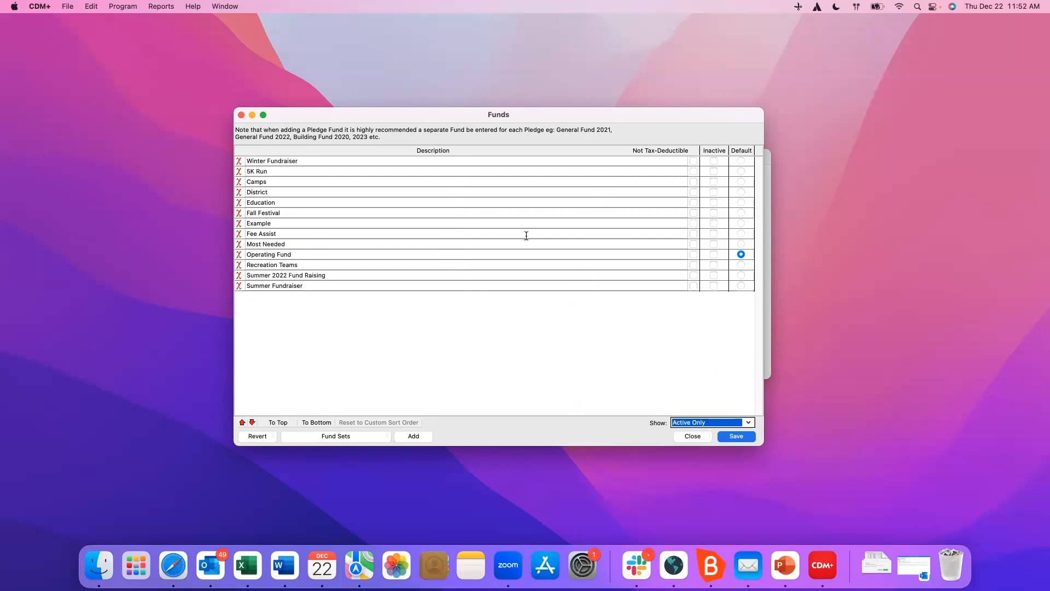
{"action": "left_click", "coordinate": [312, 286]}
{"action": "left_click", "coordinate": [278, 422]}
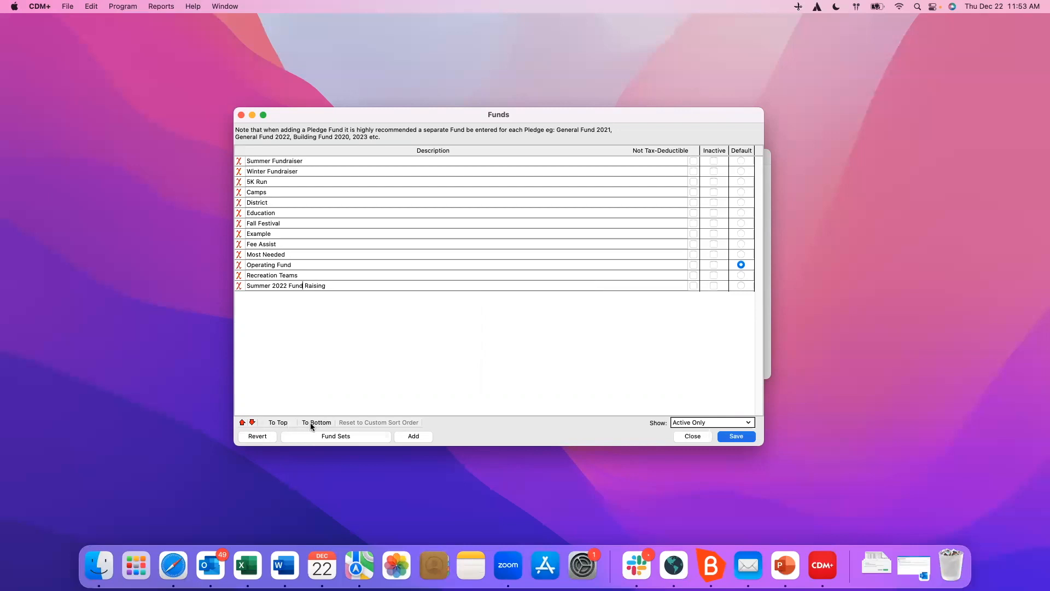
Move the Summer 2022 Fund Raising fund up four positions so it sits directly above Fee Assist
{"action": "left_click", "coordinate": [242, 423]}
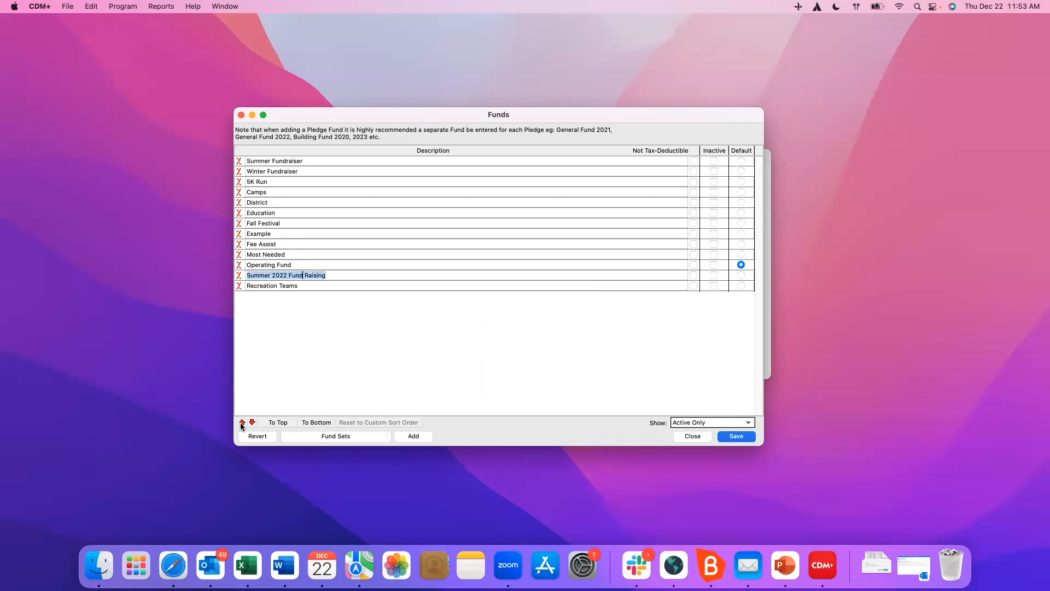
{"action": "left_click", "coordinate": [242, 423]}
{"action": "left_click", "coordinate": [242, 423]}
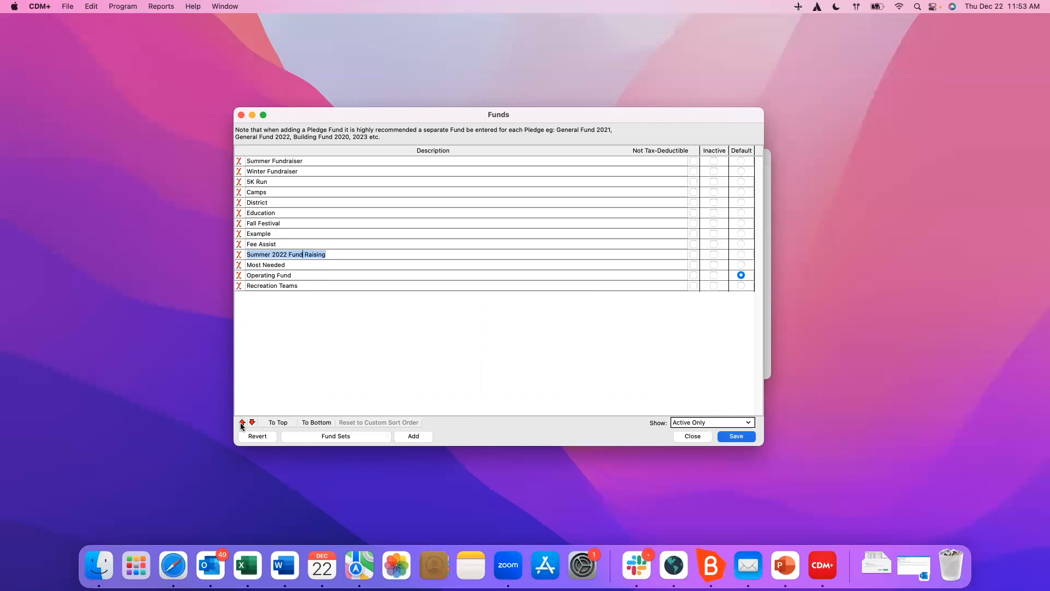
{"action": "left_click", "coordinate": [241, 423]}
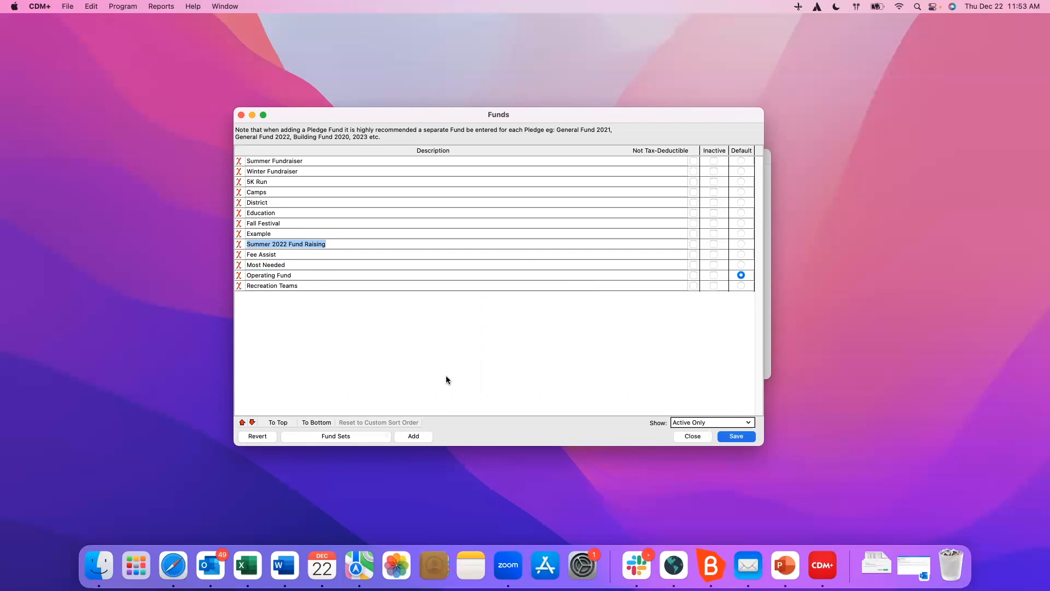
Sort the funds alphabetically by description in ascending order and save the fund list
{"action": "left_click", "coordinate": [452, 149]}
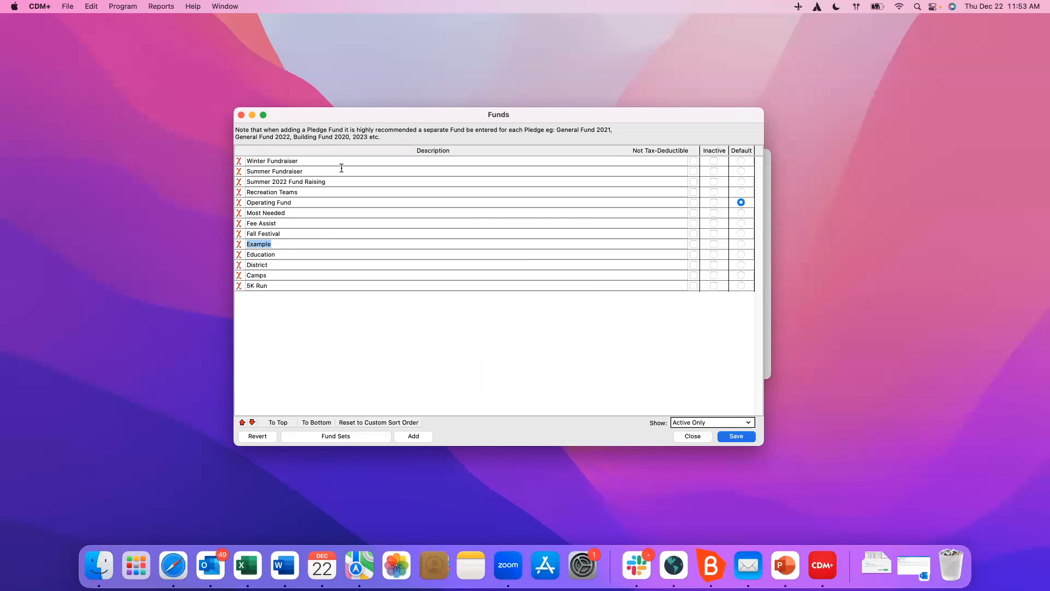
{"action": "left_click", "coordinate": [452, 150]}
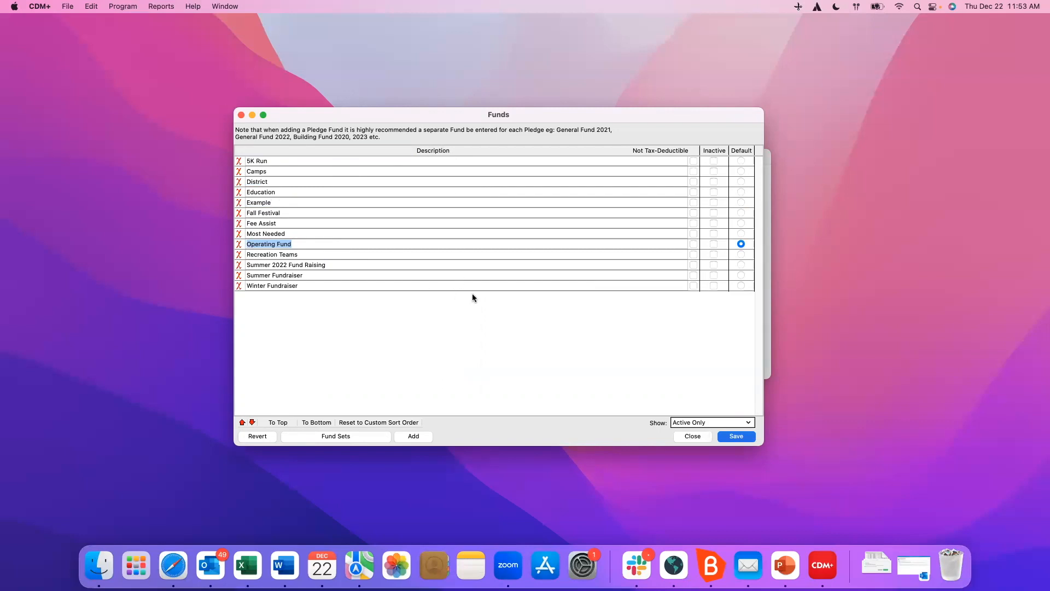
{"action": "left_click", "coordinate": [741, 436]}
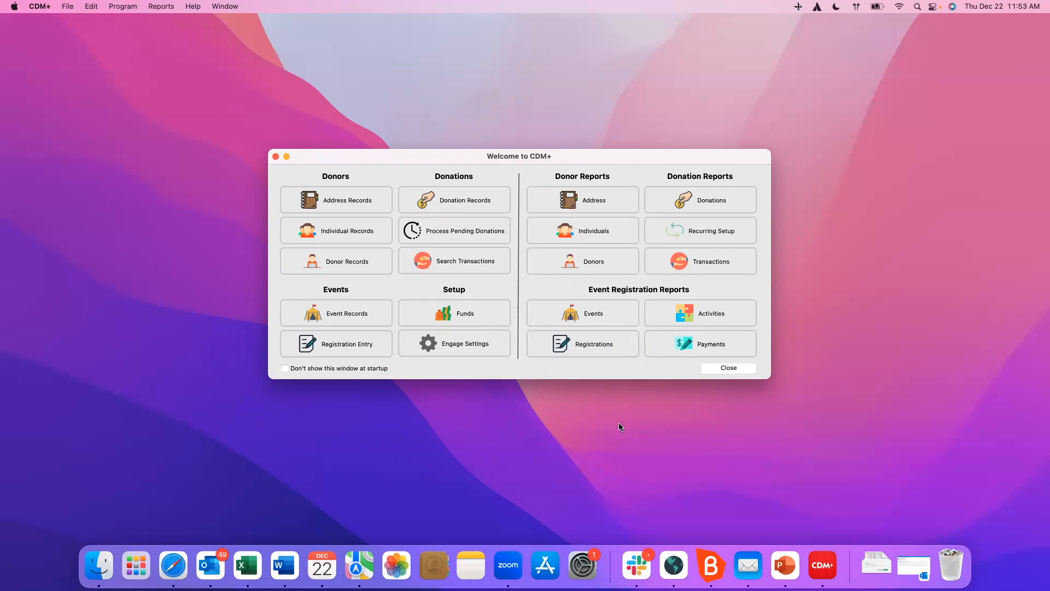
Create a new giving set in the Engage settings
{"action": "left_click", "coordinate": [477, 347]}
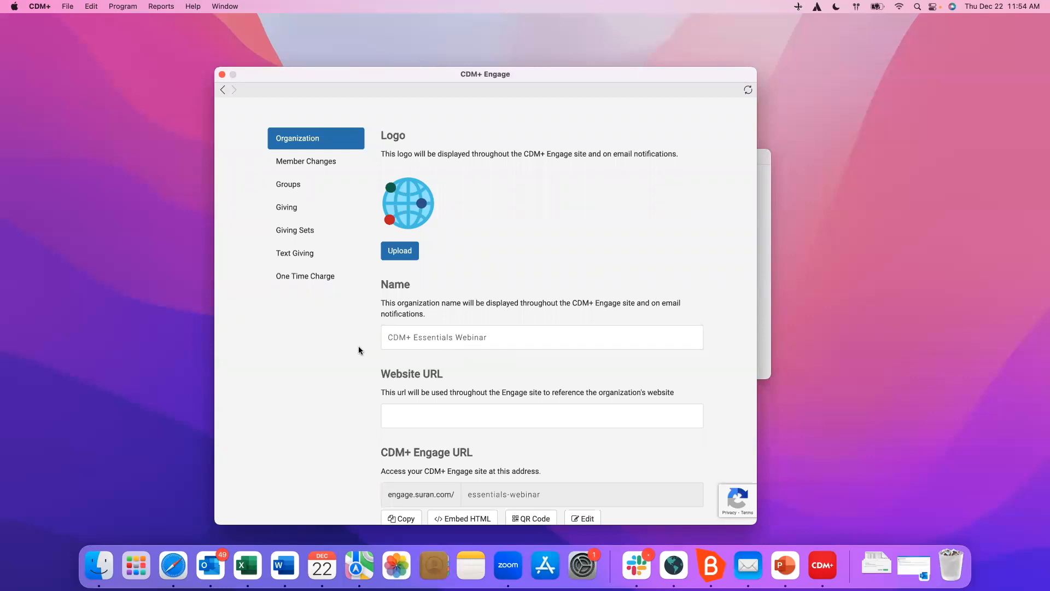
{"action": "left_click", "coordinate": [325, 233]}
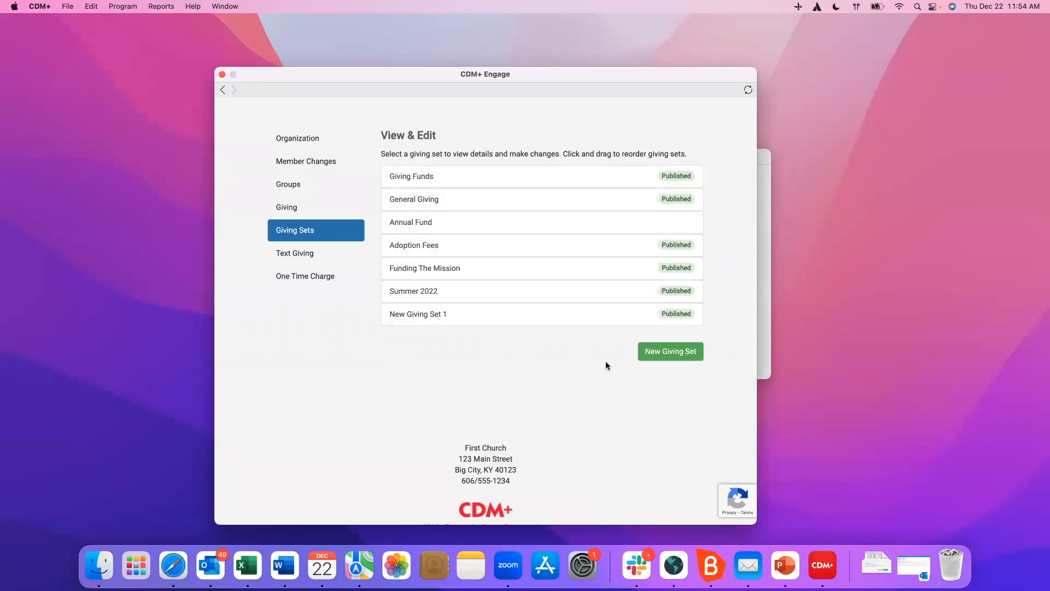
{"action": "left_click", "coordinate": [687, 355]}
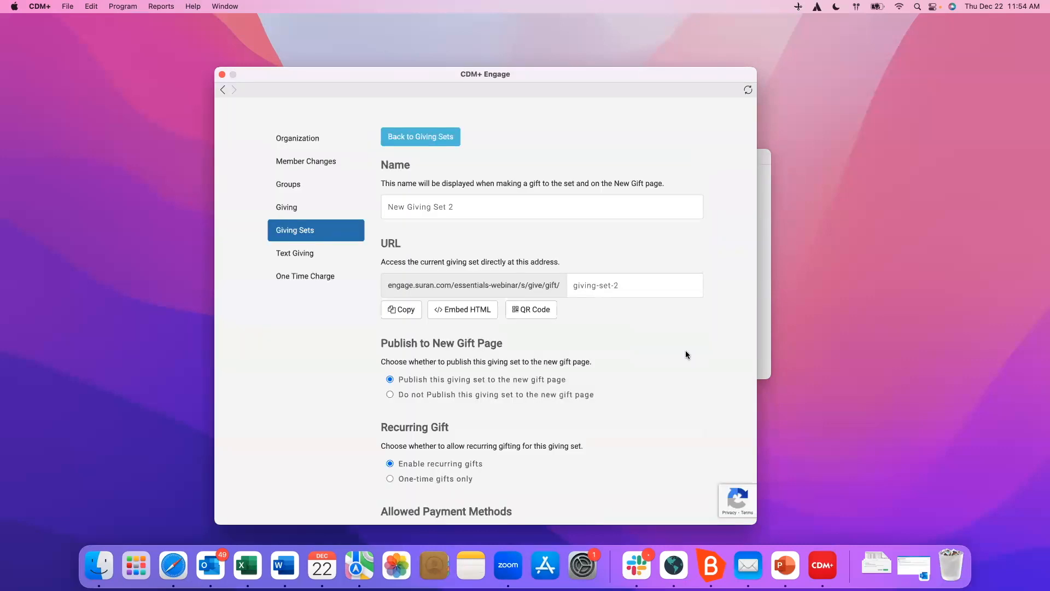
Replace the giving set's default name with Summer Fun!
{"action": "left_click", "coordinate": [471, 207]}
{"action": "key", "text": "BackSpace"}
{"action": "key", "text": "BackSpace"}
{"action": "key", "text": "BackSpace"}
{"action": "key", "text": "BackSpace"}
{"action": "key", "text": "BackSpace"}
{"action": "key", "text": "BackSpace"}
{"action": "key", "text": "BackSpace"}
{"action": "key", "text": "BackSpace"}
{"action": "key", "text": "BackSpace"}
{"action": "key", "text": "BackSpace"}
{"action": "key", "text": "BackSpace"}
{"action": "key", "text": "BackSpace"}
{"action": "key", "text": "BackSpace"}
{"action": "key", "text": "BackSpace"}
{"action": "key", "text": "BackSpace"}
{"action": "key", "text": "BackSpace"}
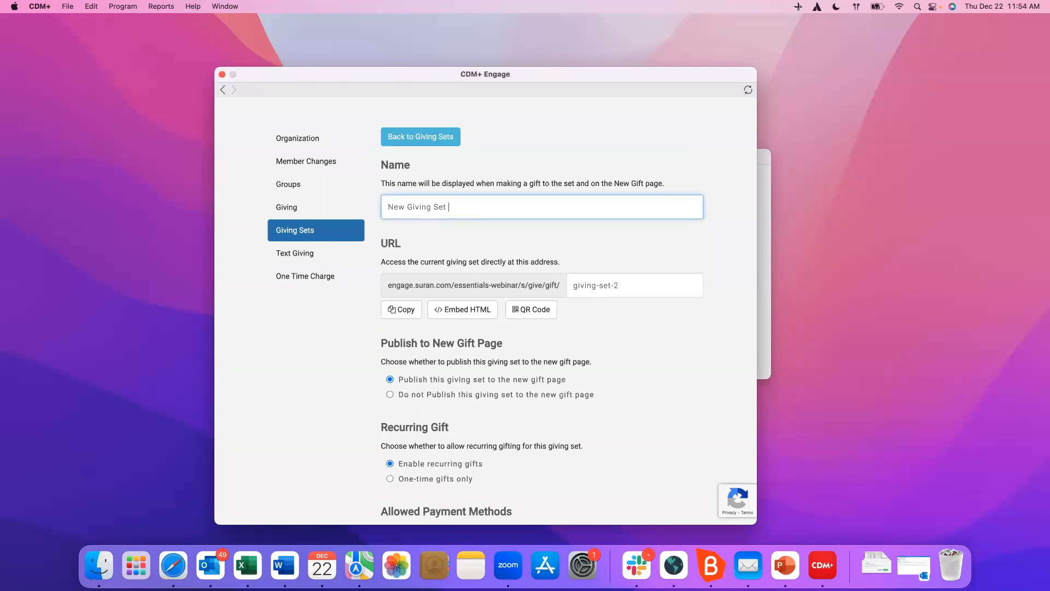
{"action": "type", "text": "Summer Fun!"}
{"action": "left_click", "coordinate": [399, 317]}
Add all active giving funds to the Summer Fun! giving set
{"action": "scroll", "coordinate": [536, 356], "scroll_direction": "down", "scroll_amount": 3}
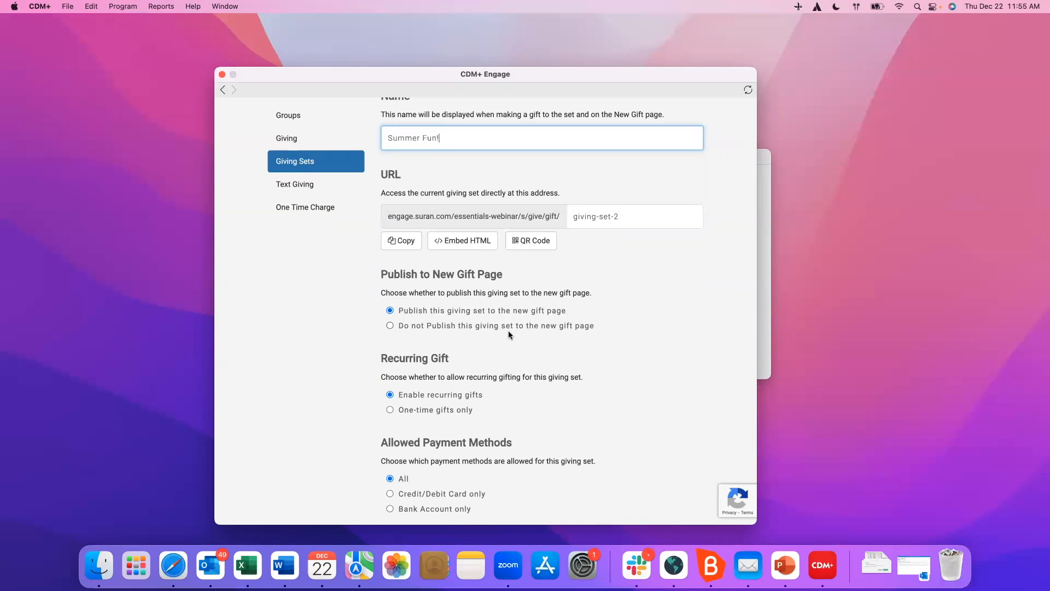
{"action": "scroll", "coordinate": [509, 333], "scroll_direction": "down", "scroll_amount": 2}
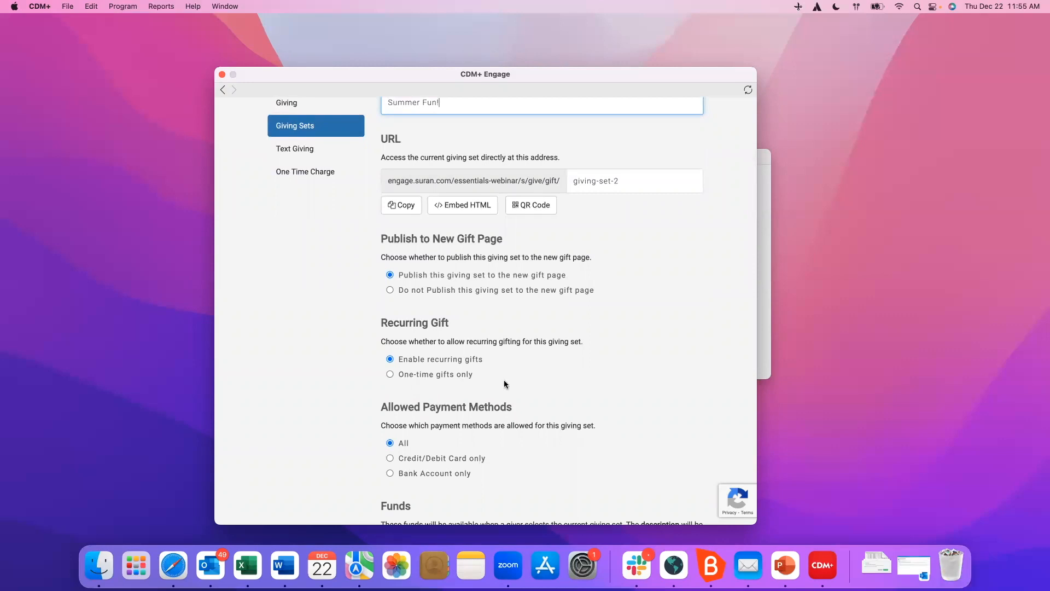
{"action": "scroll", "coordinate": [504, 383], "scroll_direction": "down", "scroll_amount": 3}
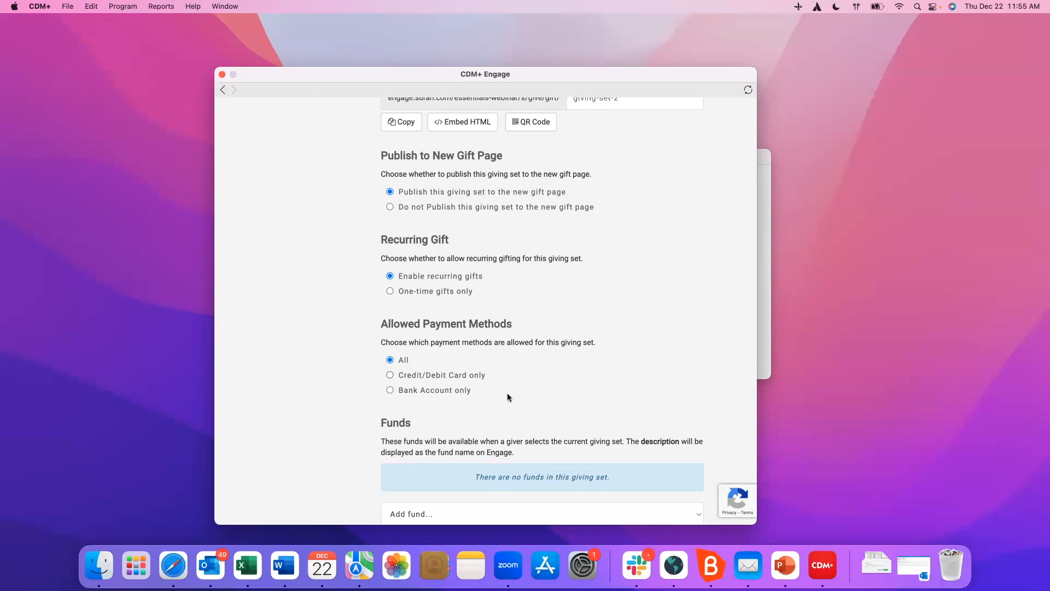
{"action": "scroll", "coordinate": [507, 394], "scroll_direction": "down", "scroll_amount": 7}
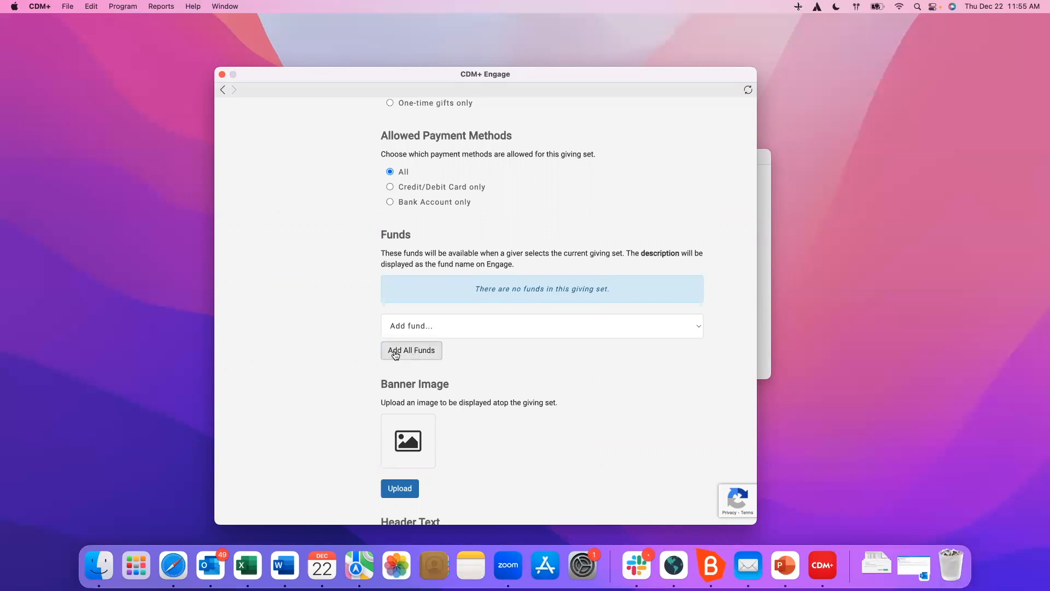
{"action": "left_click", "coordinate": [422, 353]}
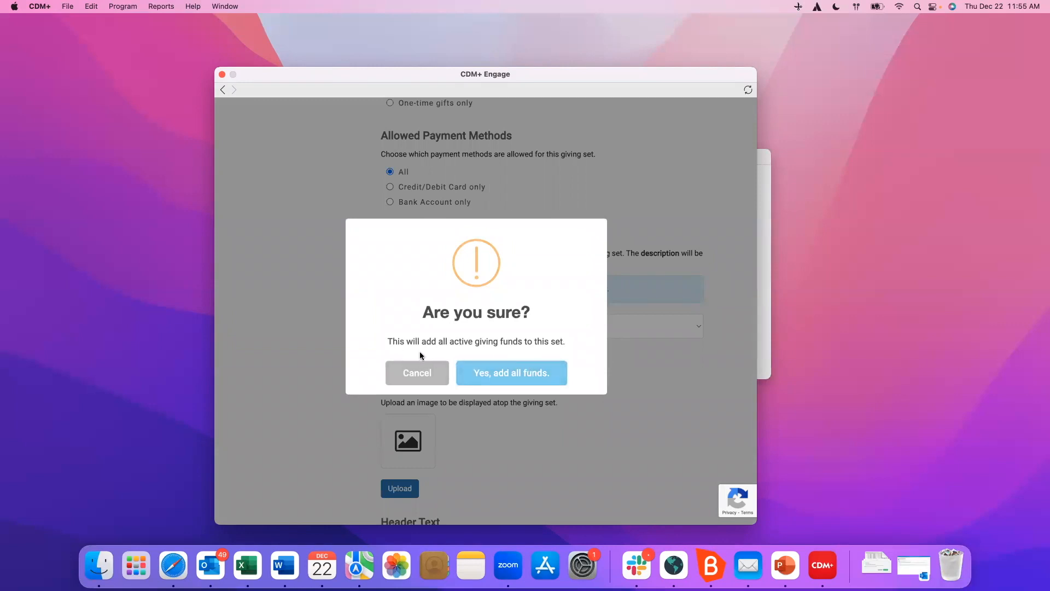
{"action": "left_click", "coordinate": [500, 374]}
Look through the funds in the giving set and remove all of them
{"action": "scroll", "coordinate": [521, 347], "scroll_direction": "down", "scroll_amount": 7}
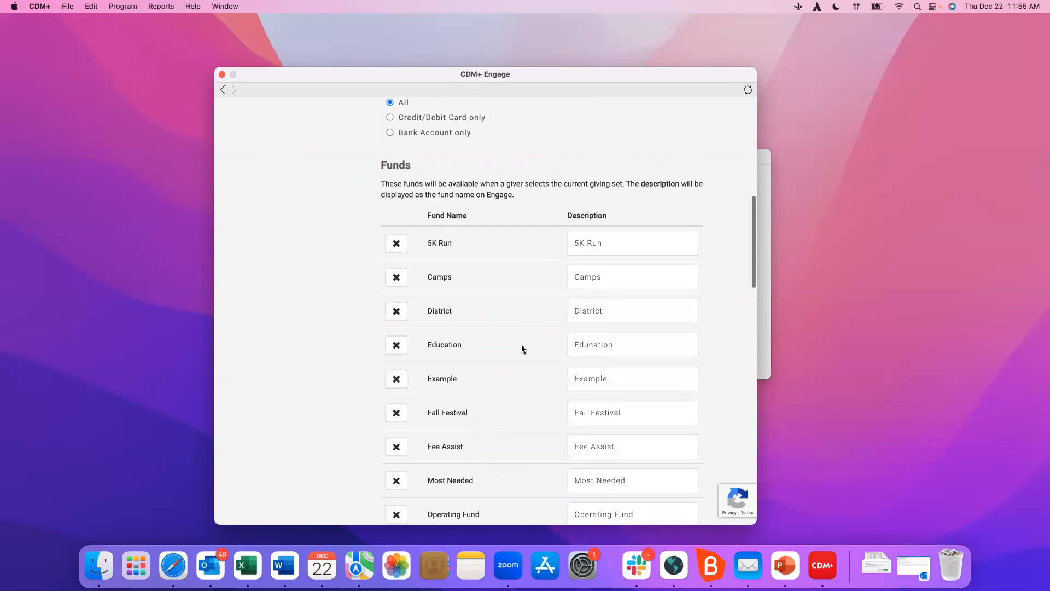
{"action": "scroll", "coordinate": [522, 349], "scroll_direction": "down", "scroll_amount": 4}
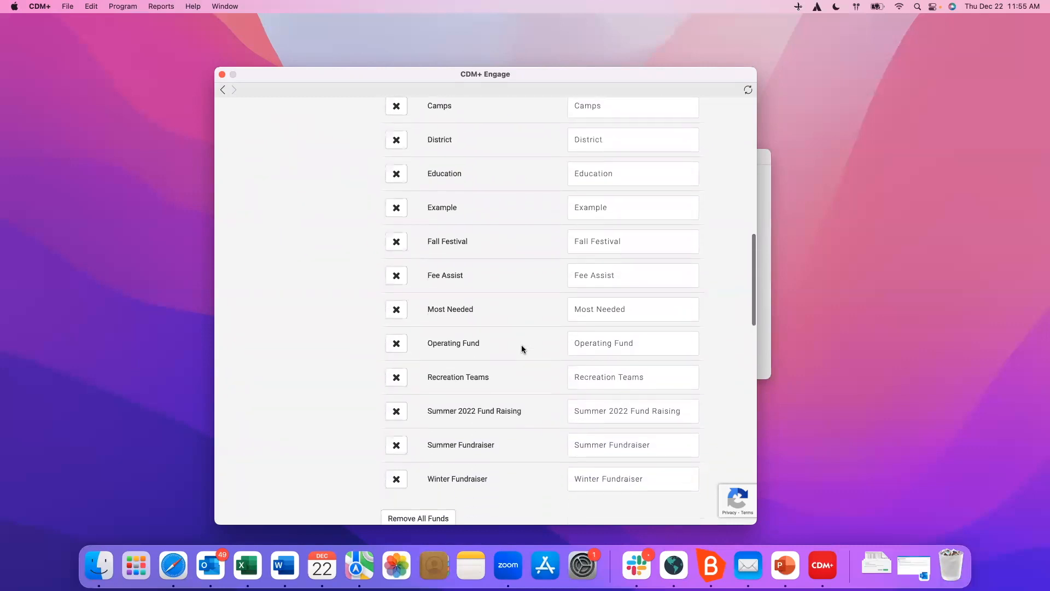
{"action": "scroll", "coordinate": [521, 349], "scroll_direction": "up", "scroll_amount": 5}
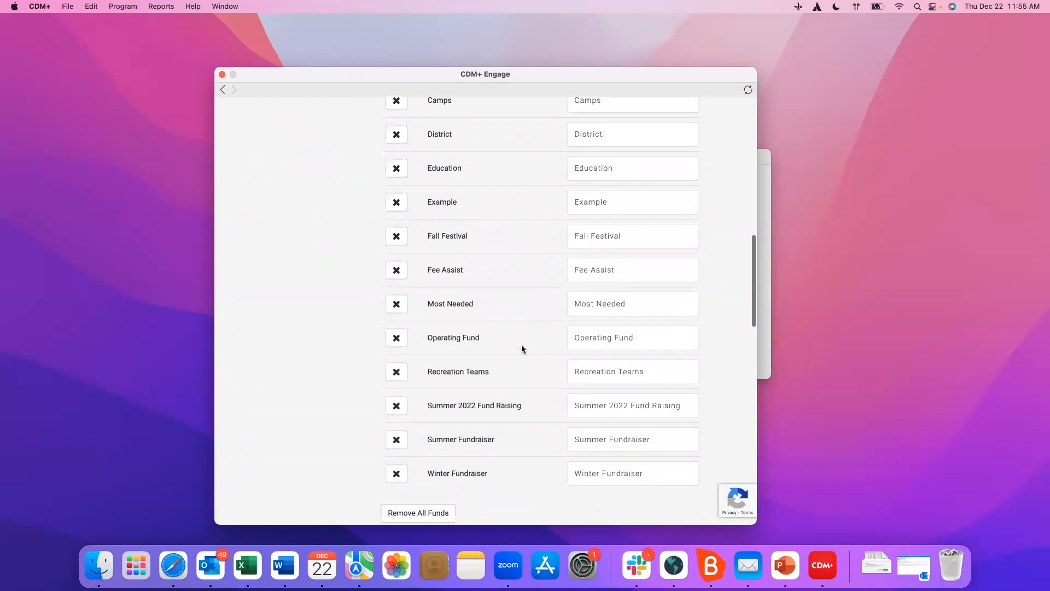
{"action": "scroll", "coordinate": [522, 349], "scroll_direction": "up", "scroll_amount": 1}
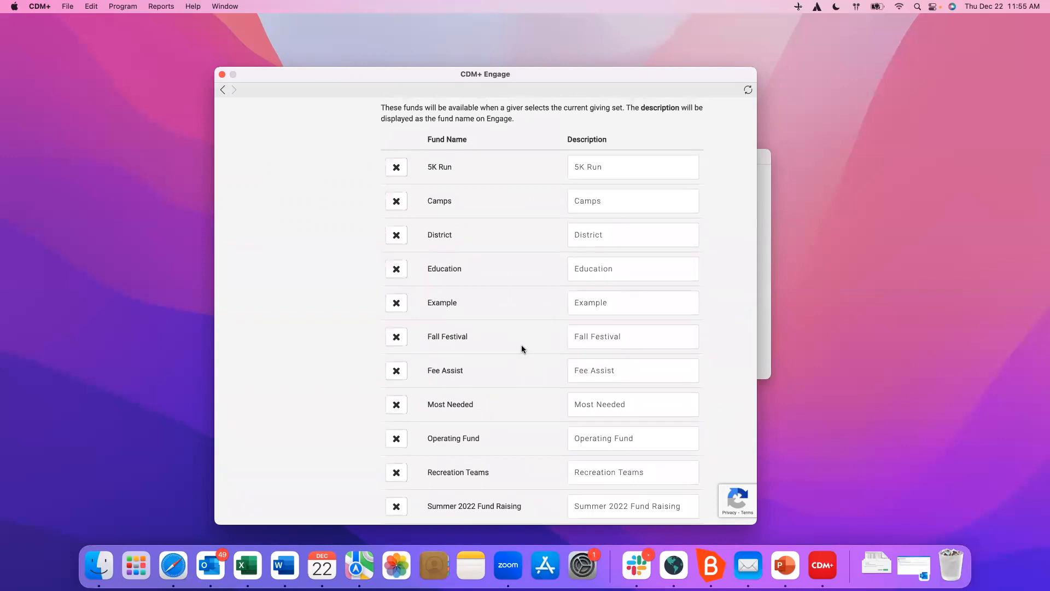
{"action": "scroll", "coordinate": [522, 349], "scroll_direction": "down", "scroll_amount": 8}
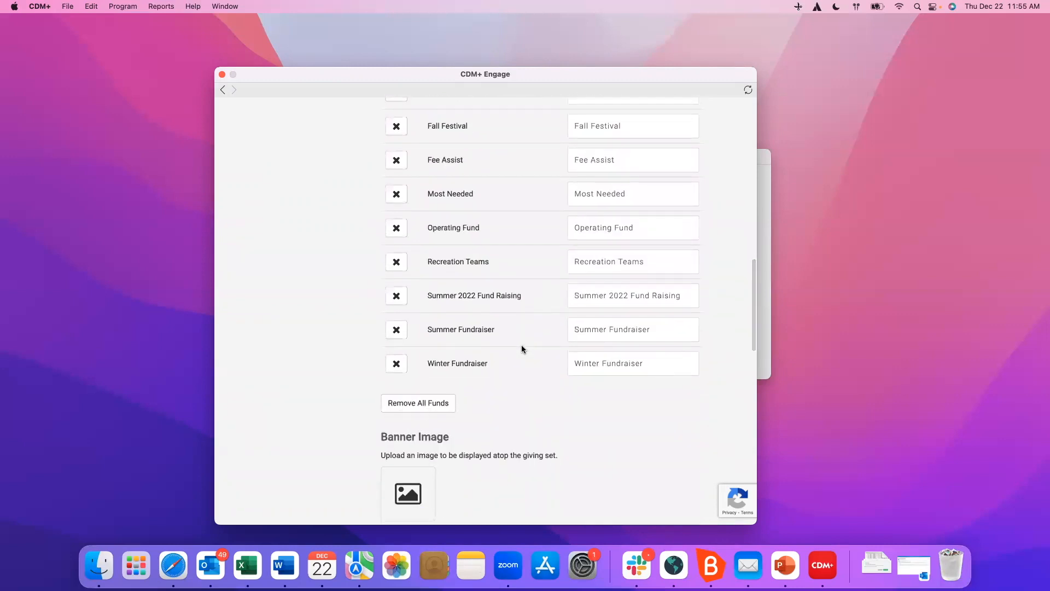
{"action": "left_click", "coordinate": [438, 404]}
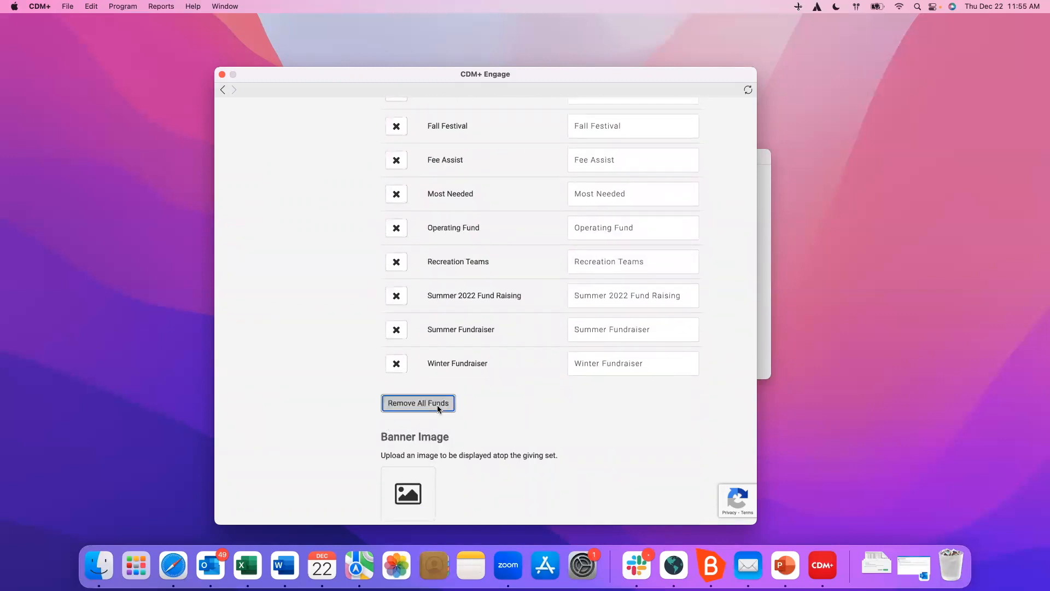
{"action": "left_click", "coordinate": [494, 373]}
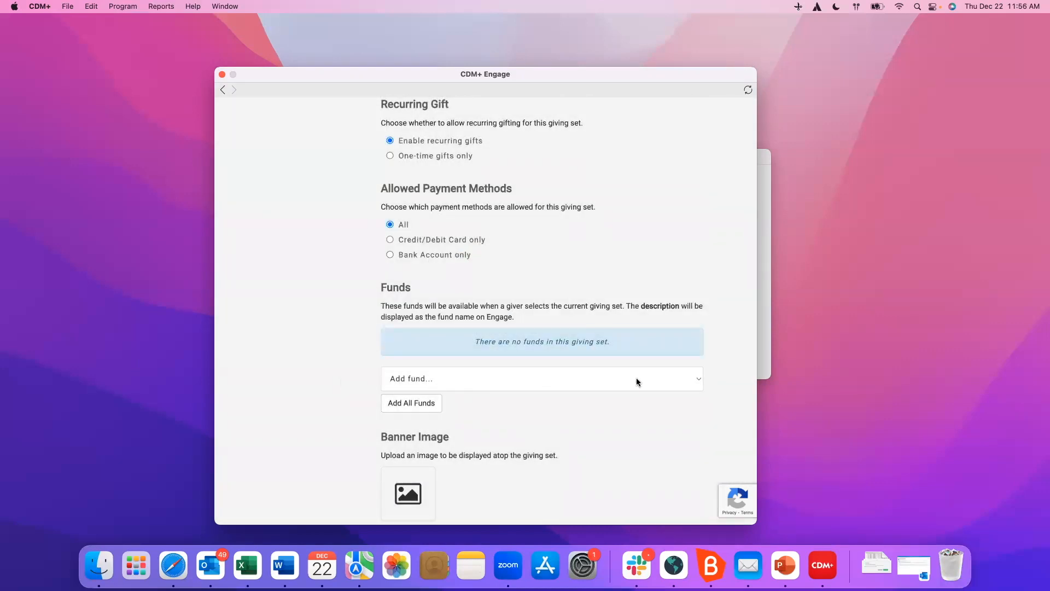
Add only the Summer Fundraiser fund to the giving set
{"action": "left_click", "coordinate": [656, 382]}
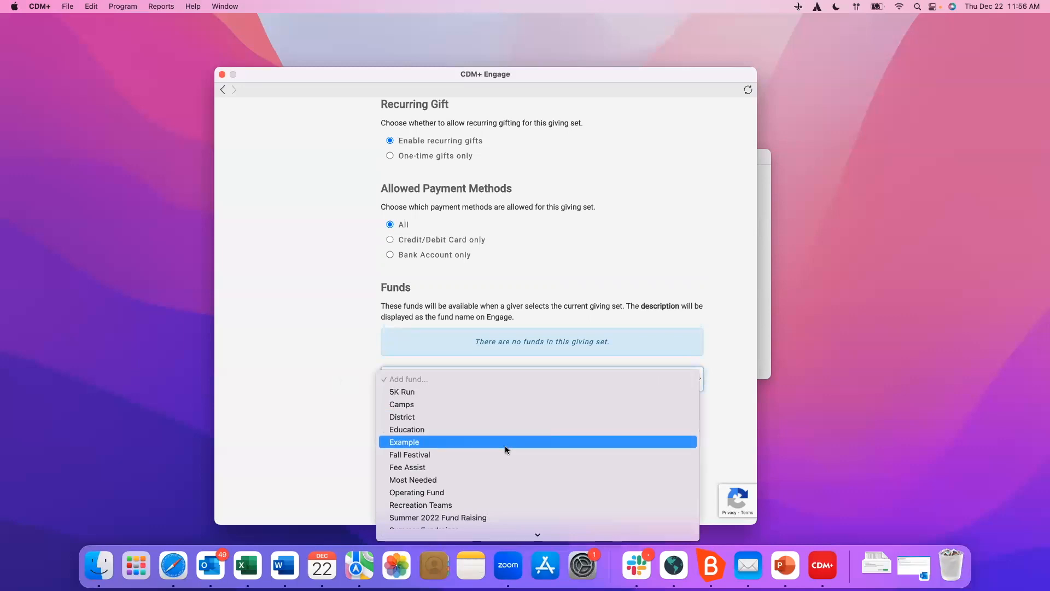
{"action": "scroll", "coordinate": [504, 445], "scroll_direction": "down", "scroll_amount": 2}
{"action": "left_click", "coordinate": [422, 520]}
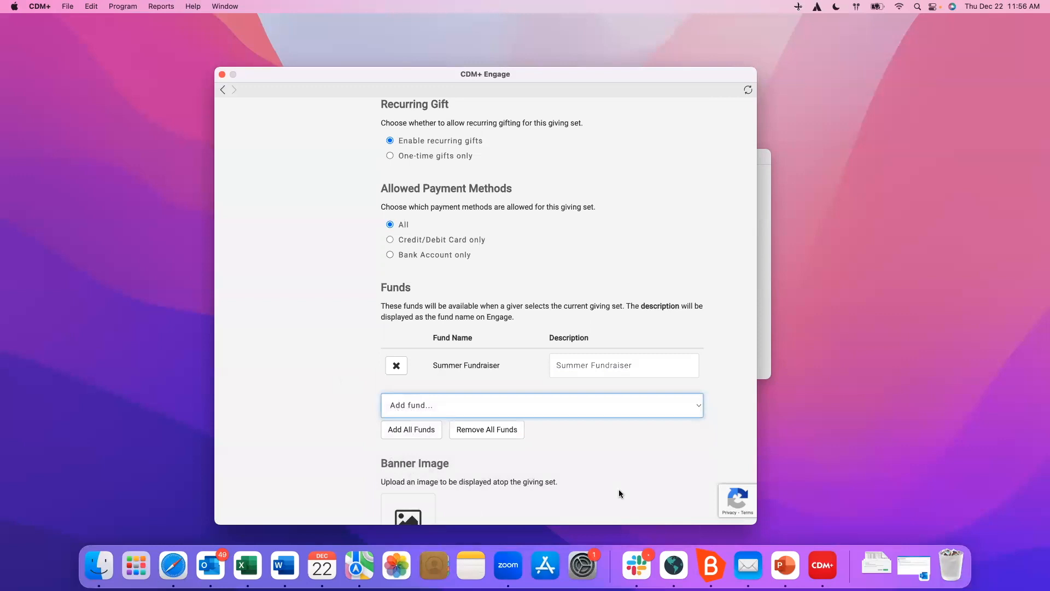
Review the giving set's banner image, header text, footer text, background color and background image options
{"action": "scroll", "coordinate": [619, 493], "scroll_direction": "down", "scroll_amount": 3}
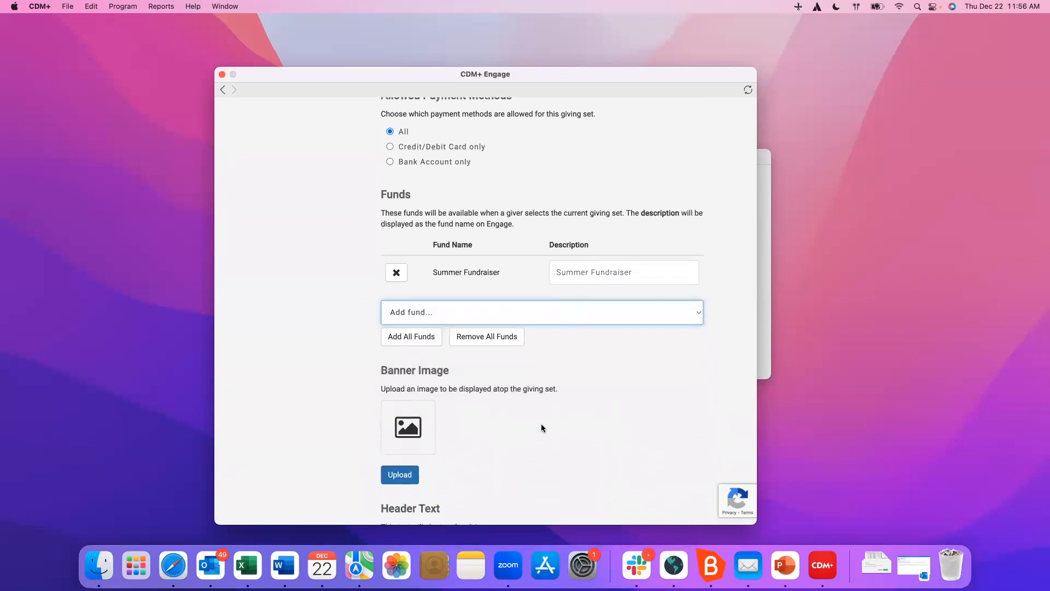
{"action": "scroll", "coordinate": [508, 442], "scroll_direction": "down", "scroll_amount": 7}
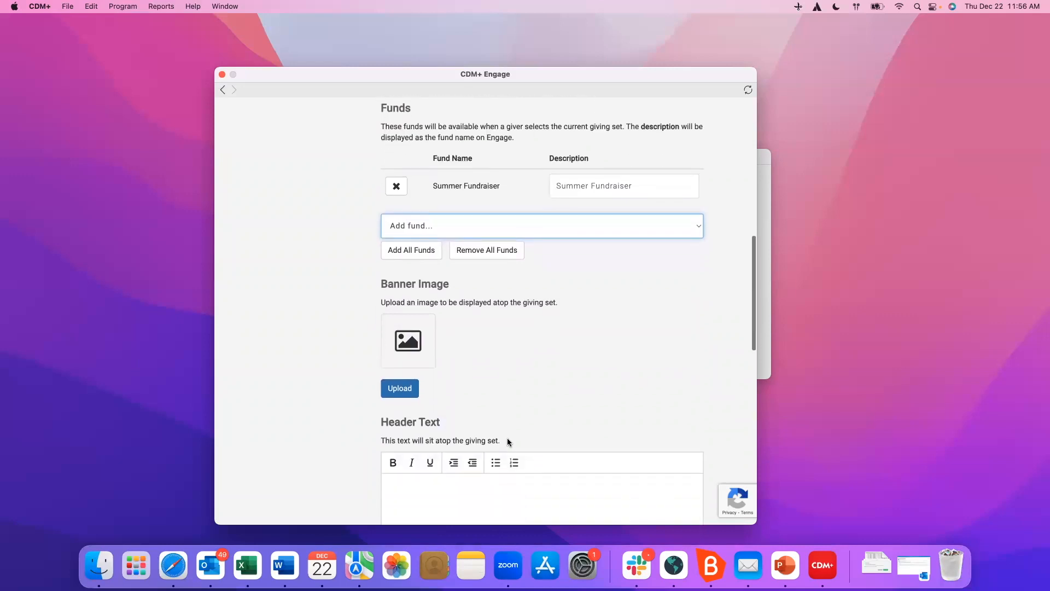
{"action": "scroll", "coordinate": [507, 440], "scroll_direction": "down", "scroll_amount": 3}
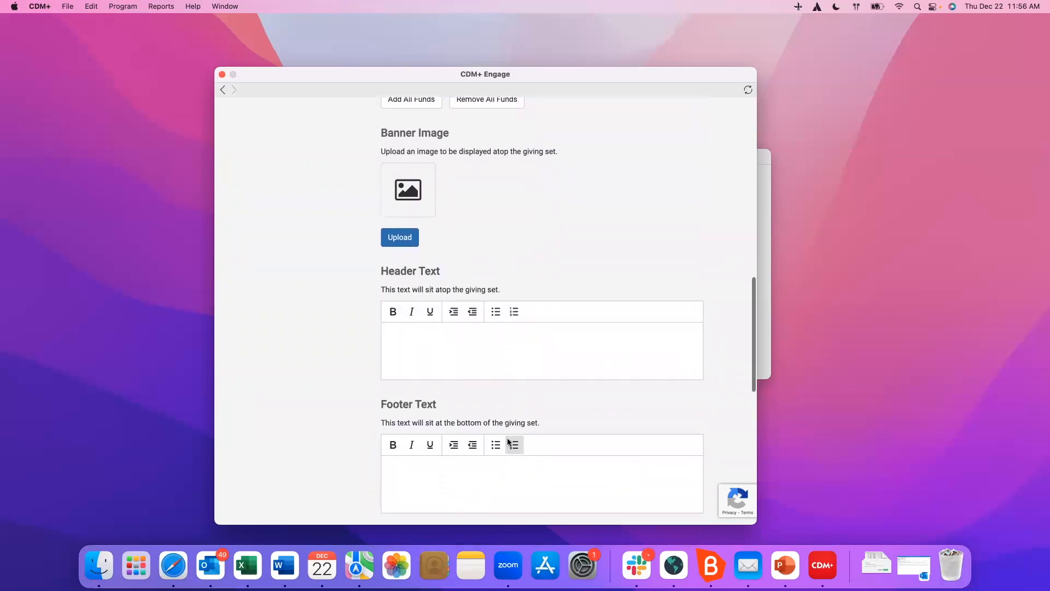
{"action": "scroll", "coordinate": [507, 440], "scroll_direction": "down", "scroll_amount": 4}
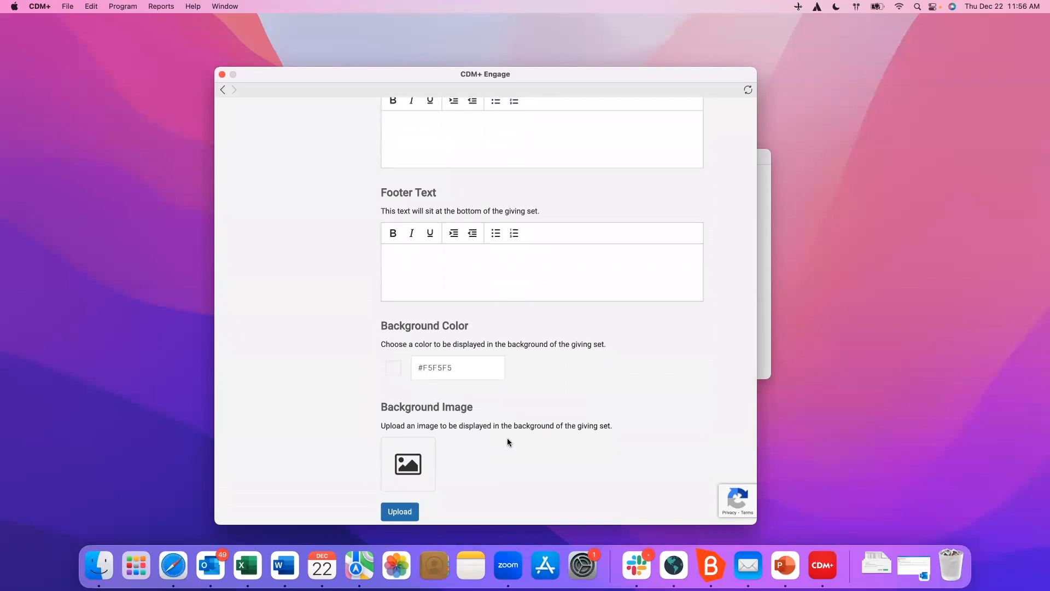
{"action": "scroll", "coordinate": [507, 442], "scroll_direction": "down", "scroll_amount": 3}
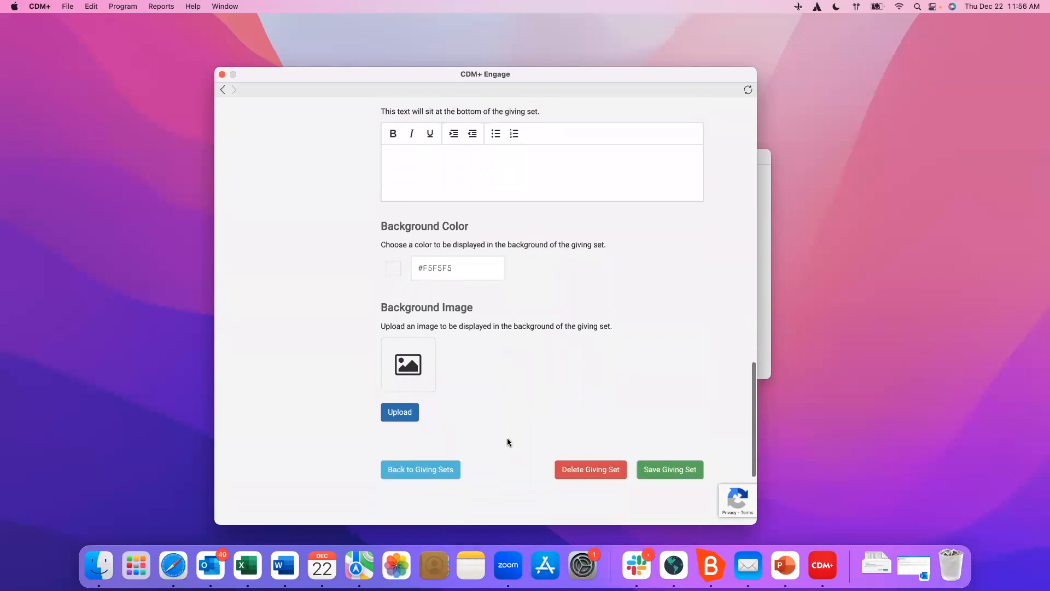
Save the Summer Fun! giving set, return to the giving sets list and move it directly below Giving Funds
{"action": "left_click", "coordinate": [676, 475]}
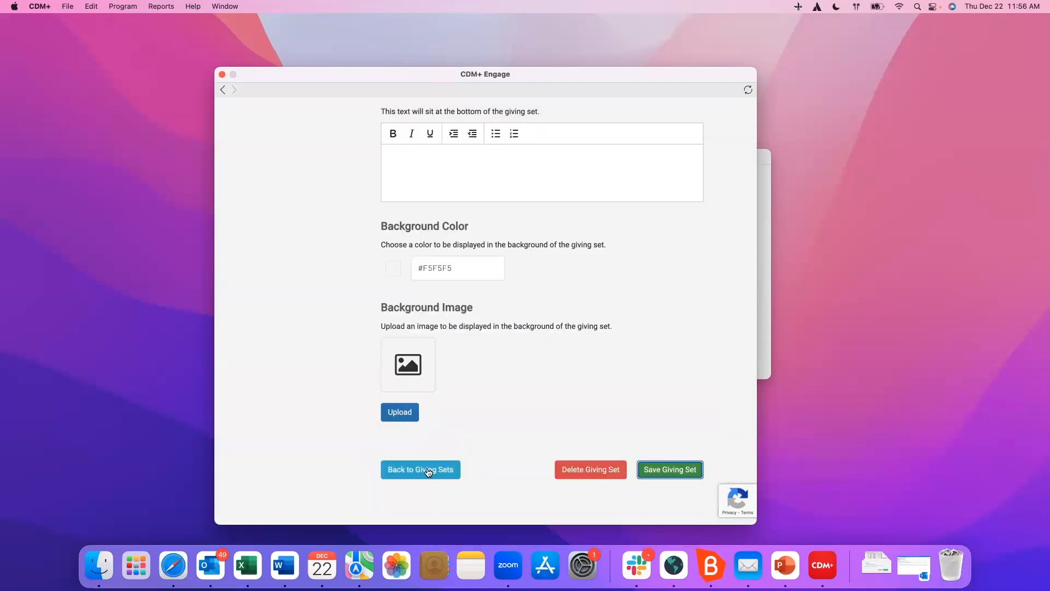
{"action": "left_click", "coordinate": [428, 468]}
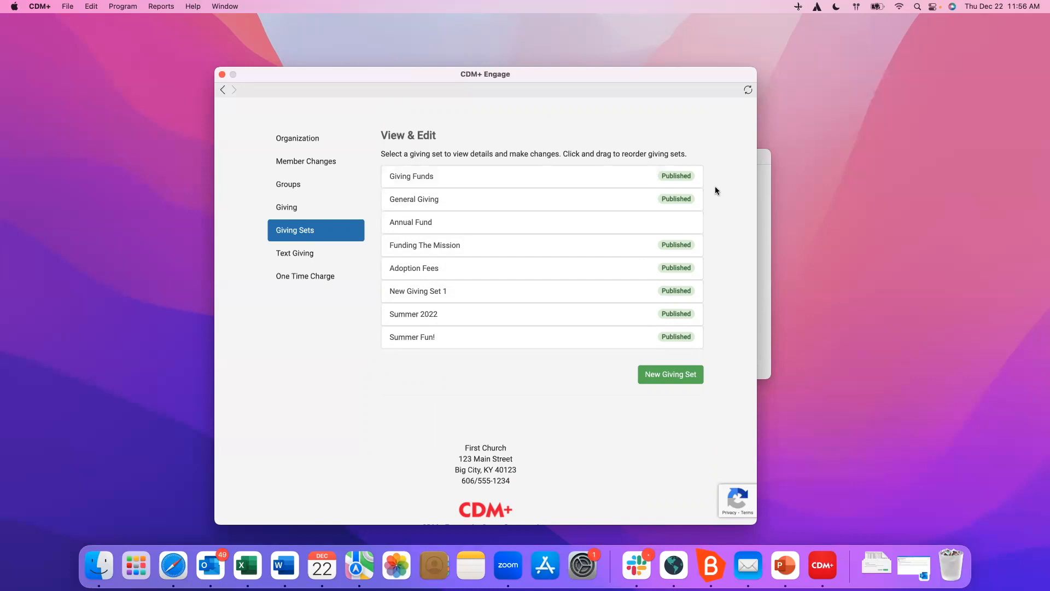
{"action": "left_click_drag", "start_coordinate": [495, 342], "coordinate": [477, 169]}
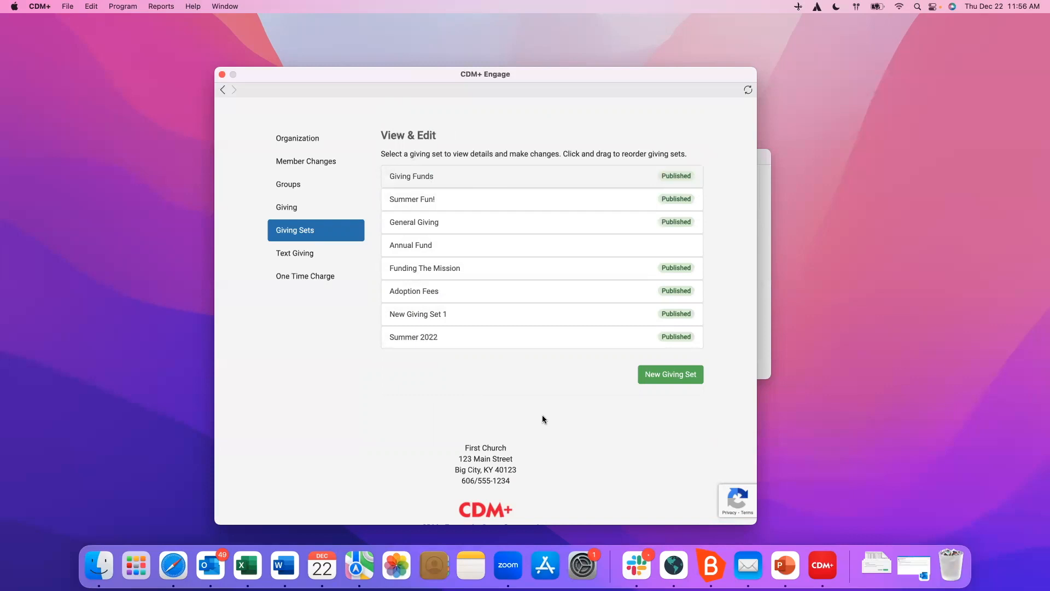
Review the general Giving settings for receipt memo, payment types, staff notifications, fee assist and guest gifts, and save them
{"action": "left_click", "coordinate": [289, 210]}
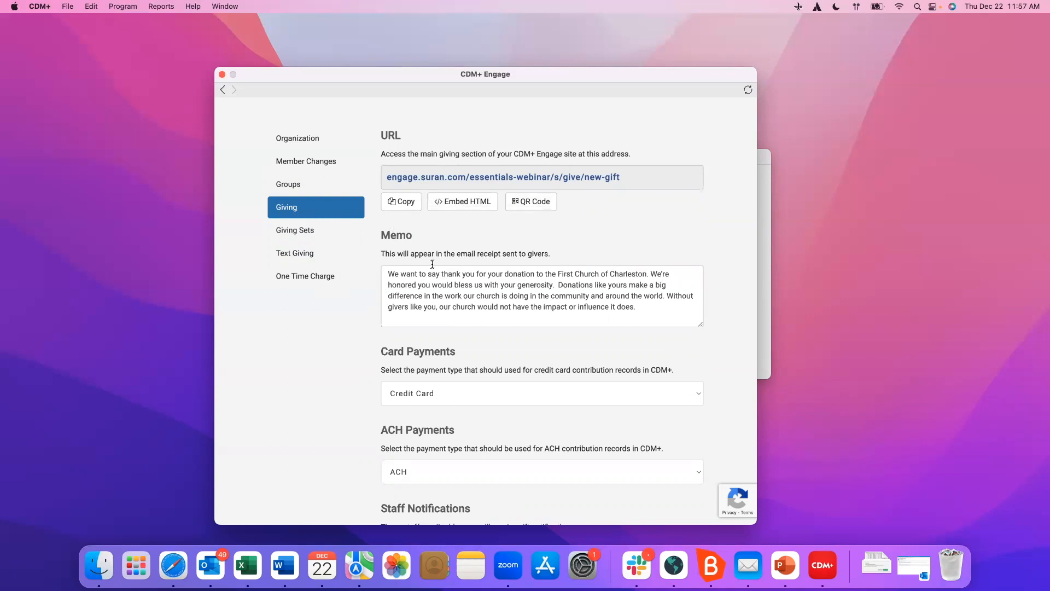
{"action": "scroll", "coordinate": [433, 264], "scroll_direction": "down", "scroll_amount": 2}
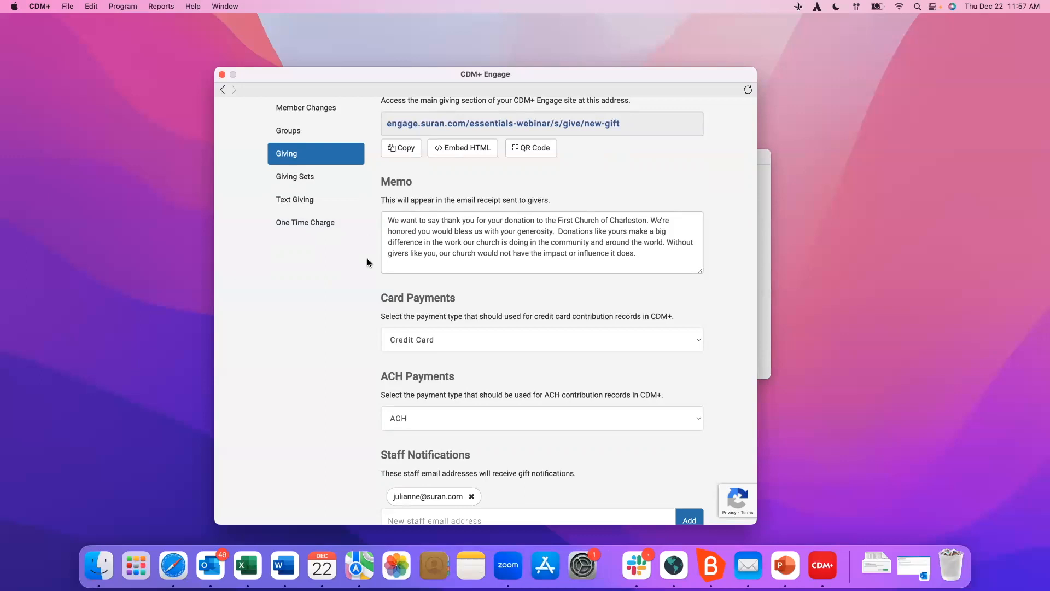
{"action": "scroll", "coordinate": [368, 260], "scroll_direction": "down", "scroll_amount": 5}
{"action": "scroll", "coordinate": [366, 258], "scroll_direction": "down", "scroll_amount": 2}
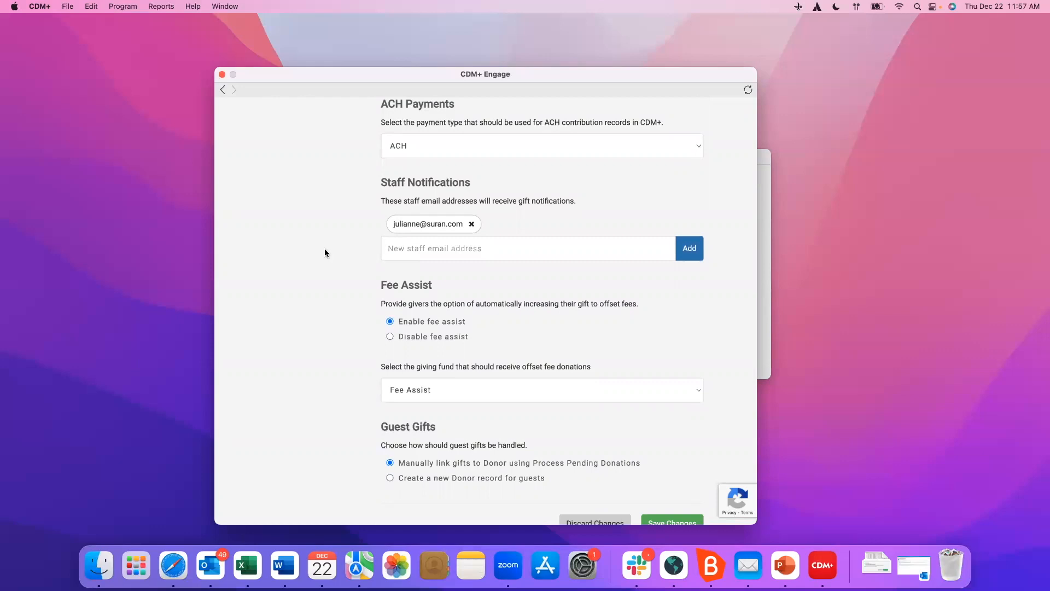
{"action": "scroll", "coordinate": [325, 252], "scroll_direction": "down", "scroll_amount": 3}
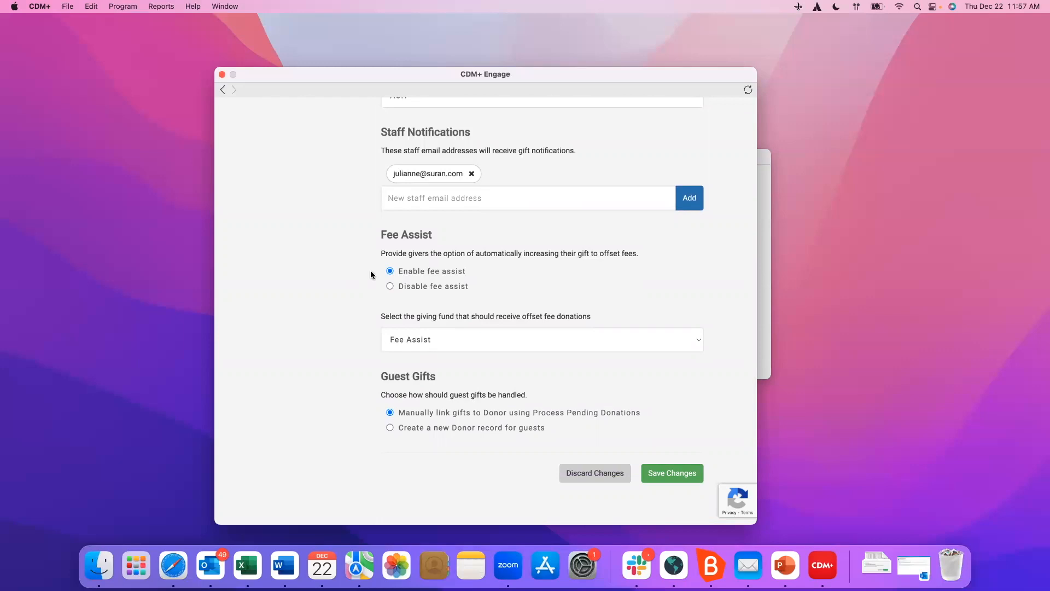
{"action": "scroll", "coordinate": [371, 275], "scroll_direction": "down", "scroll_amount": 3}
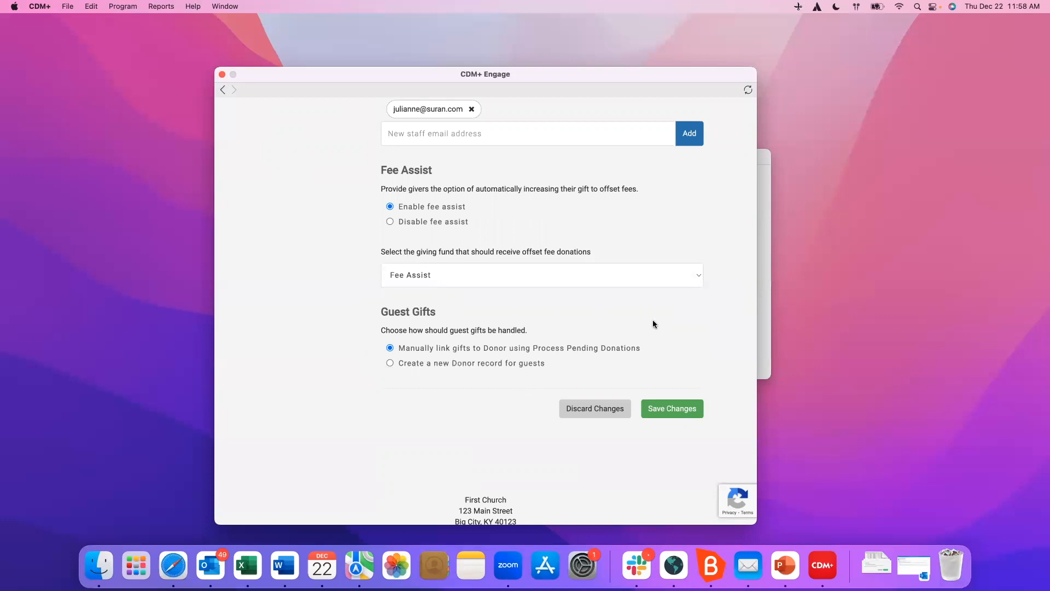
{"action": "left_click", "coordinate": [690, 413]}
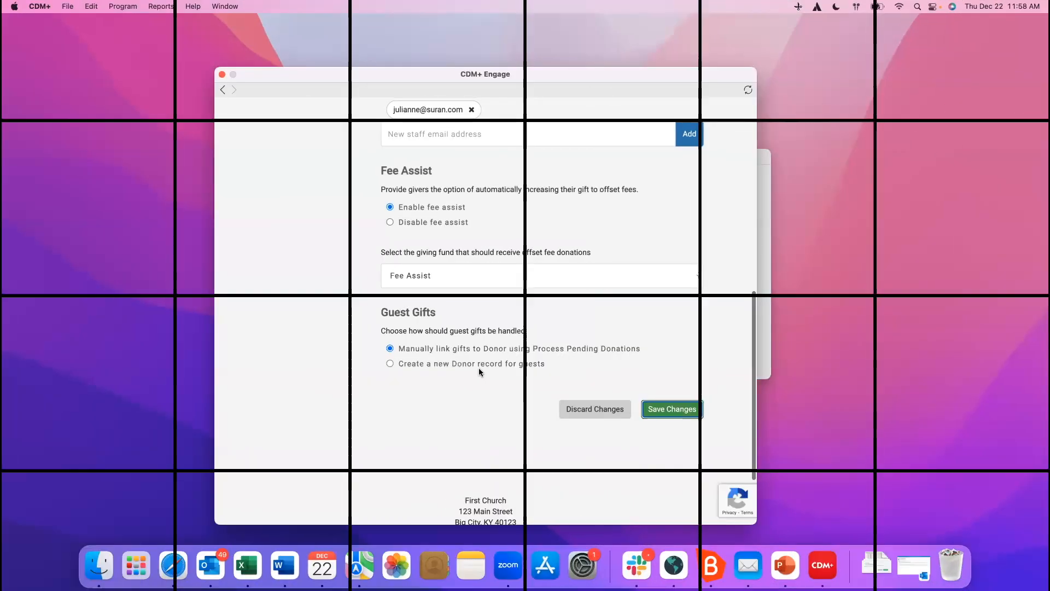
Review the Organization settings, including logo, name, Engage URL, email sender name, reply-to address and publish option
{"action": "scroll", "coordinate": [478, 368], "scroll_direction": "up", "scroll_amount": 10}
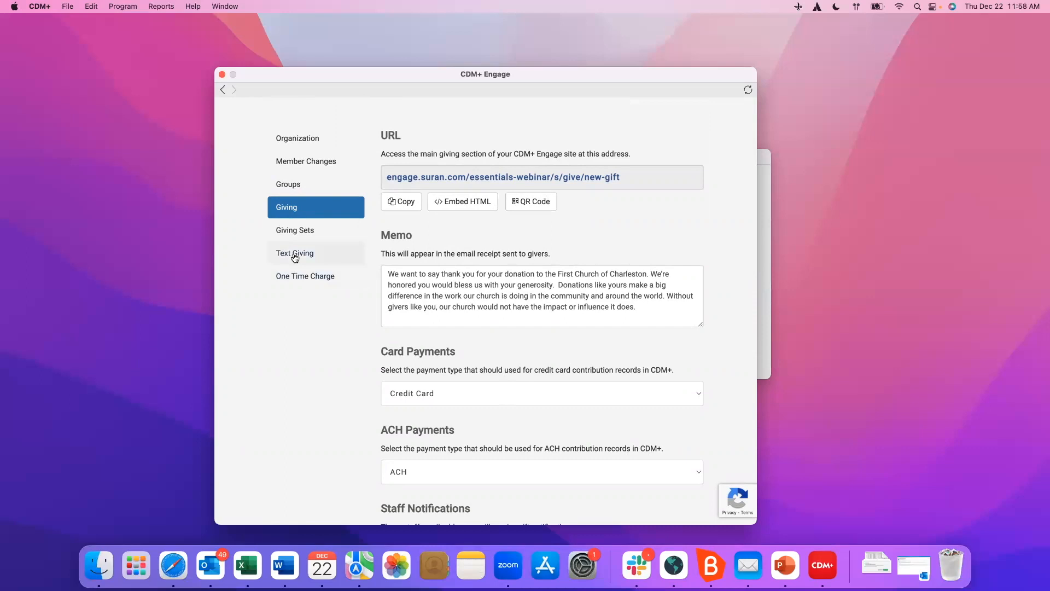
{"action": "left_click", "coordinate": [278, 141]}
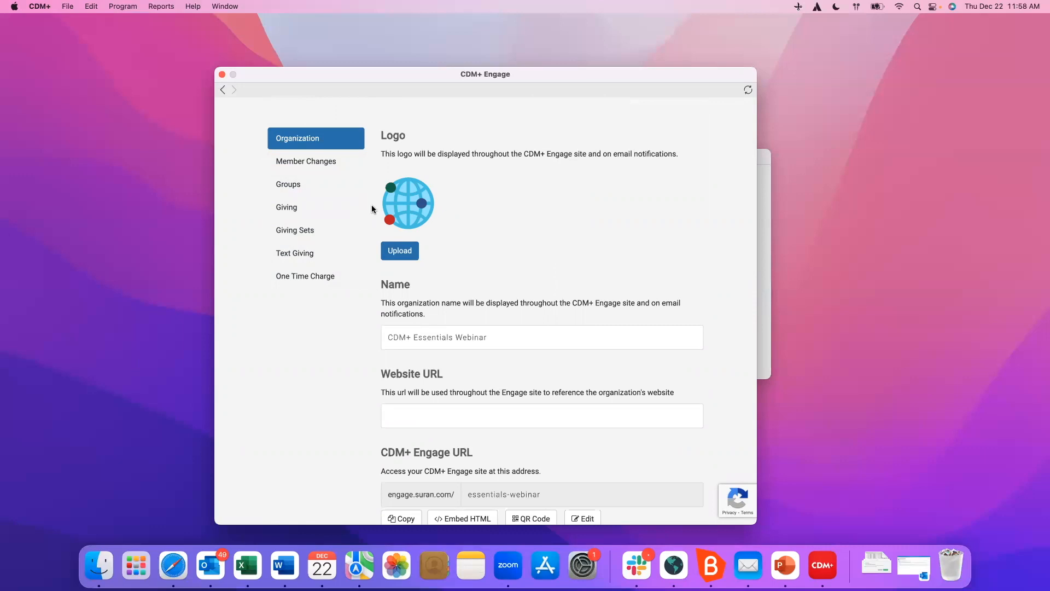
{"action": "scroll", "coordinate": [372, 209], "scroll_direction": "down", "scroll_amount": 10}
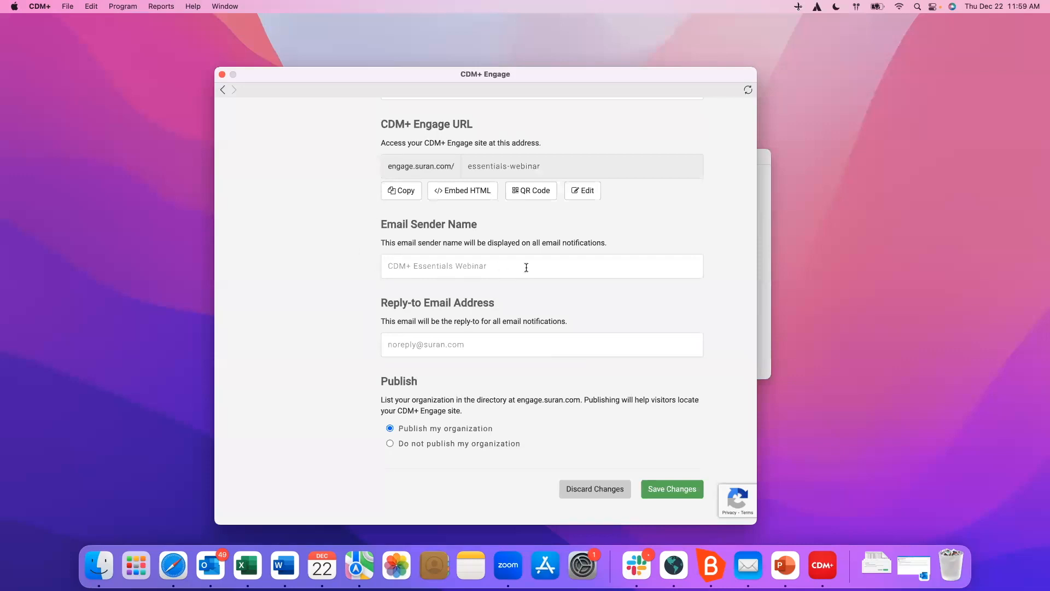
{"action": "left_click", "coordinate": [475, 344]}
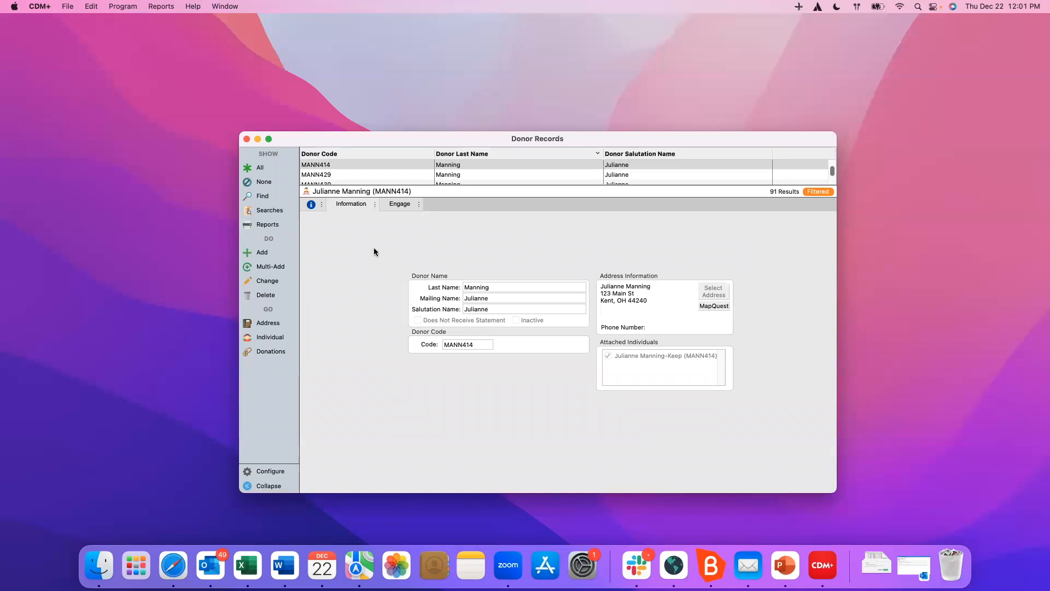
Configure the Donor Records window to include Last Donation Date as a find results column
{"action": "left_click", "coordinate": [270, 472]}
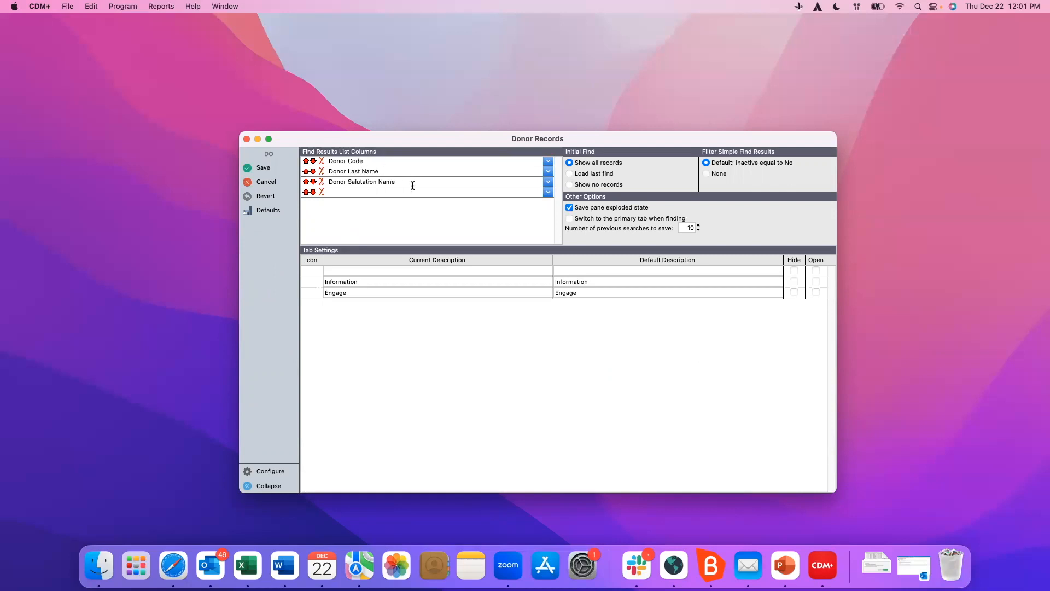
{"action": "left_click", "coordinate": [547, 193]}
{"action": "scroll", "coordinate": [485, 241], "scroll_direction": "down", "scroll_amount": 3}
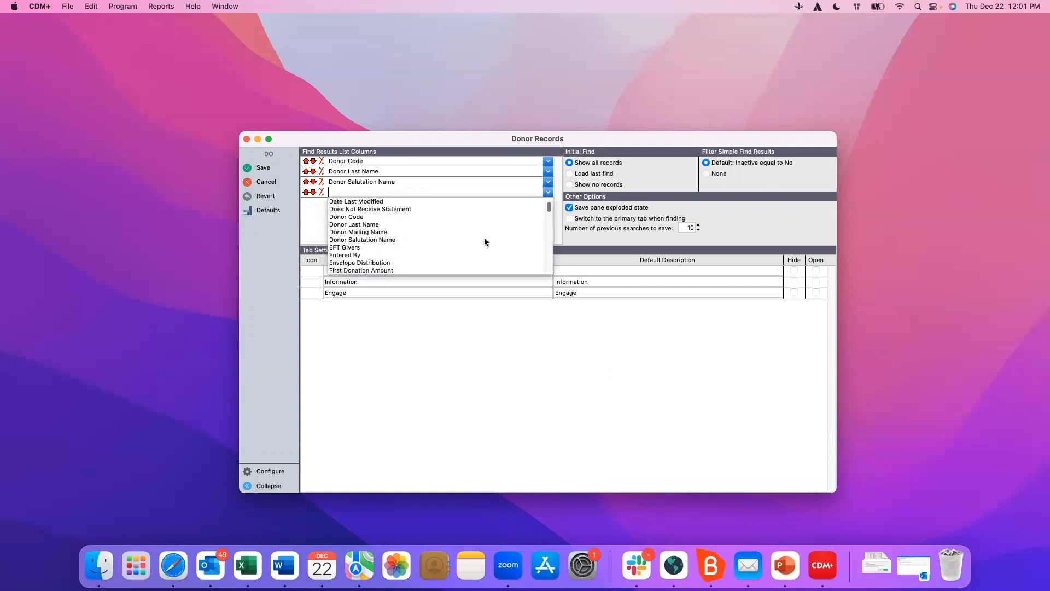
{"action": "scroll", "coordinate": [454, 255], "scroll_direction": "down", "scroll_amount": 2}
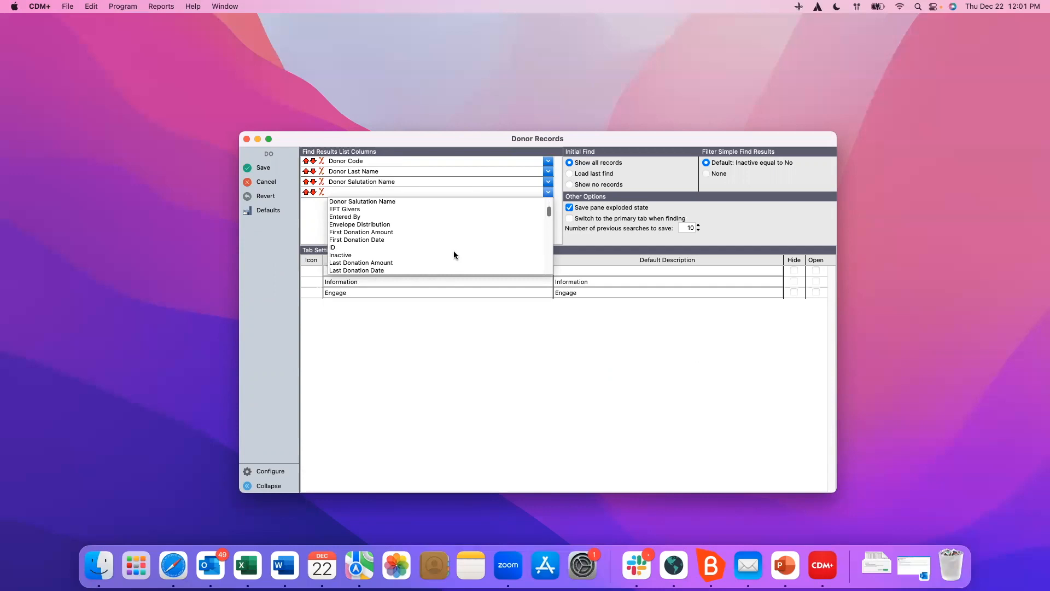
{"action": "left_click", "coordinate": [376, 262]}
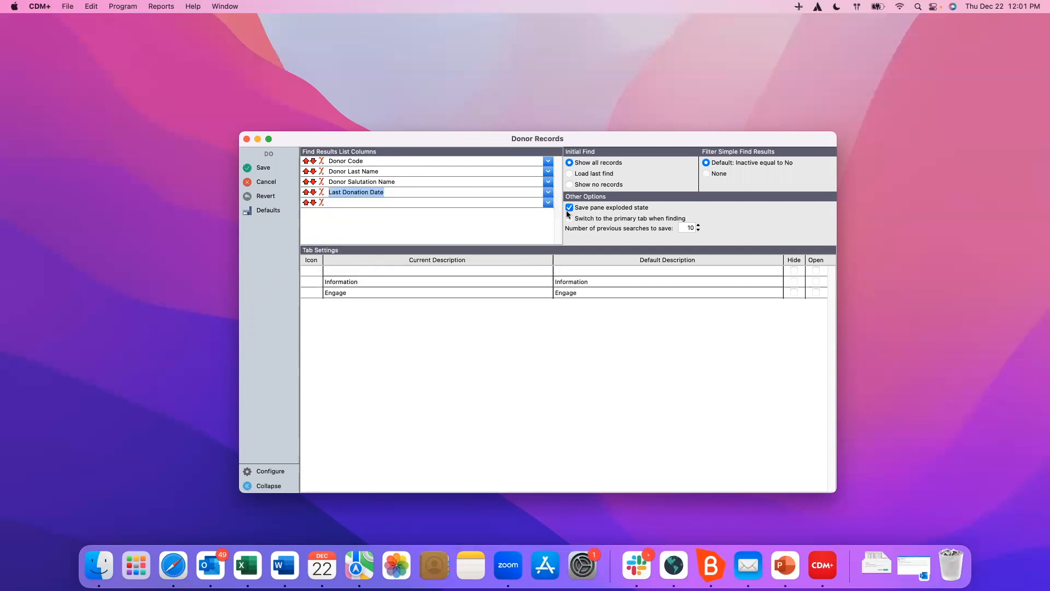
Add YTD Donations as another find results column and save the Donor Records configuration
{"action": "left_click", "coordinate": [548, 203]}
{"action": "scroll", "coordinate": [519, 240], "scroll_direction": "down", "scroll_amount": 5}
{"action": "scroll", "coordinate": [520, 243], "scroll_direction": "down", "scroll_amount": 3}
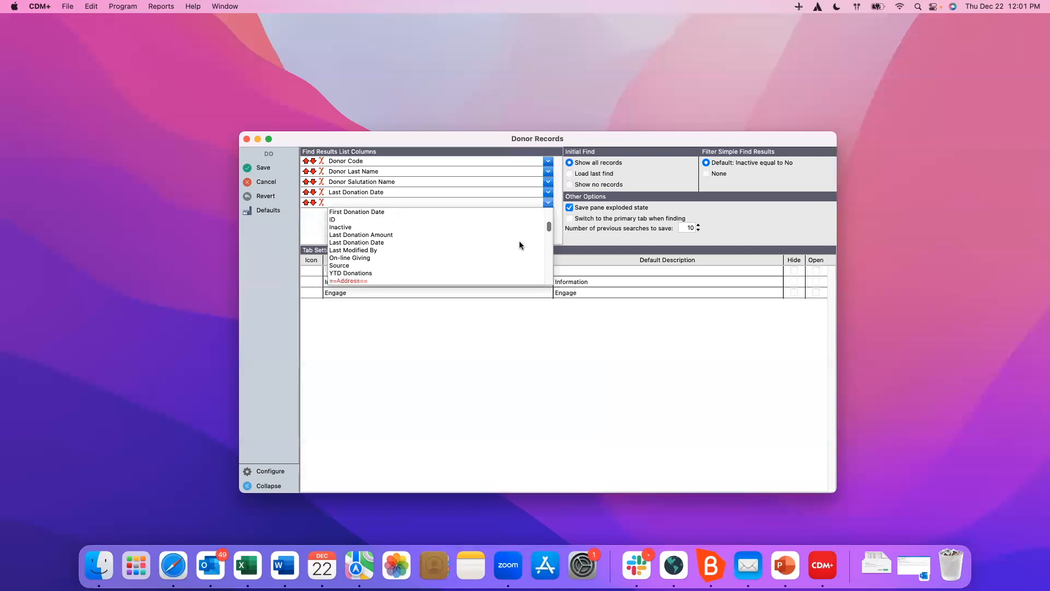
{"action": "left_click", "coordinate": [370, 265]}
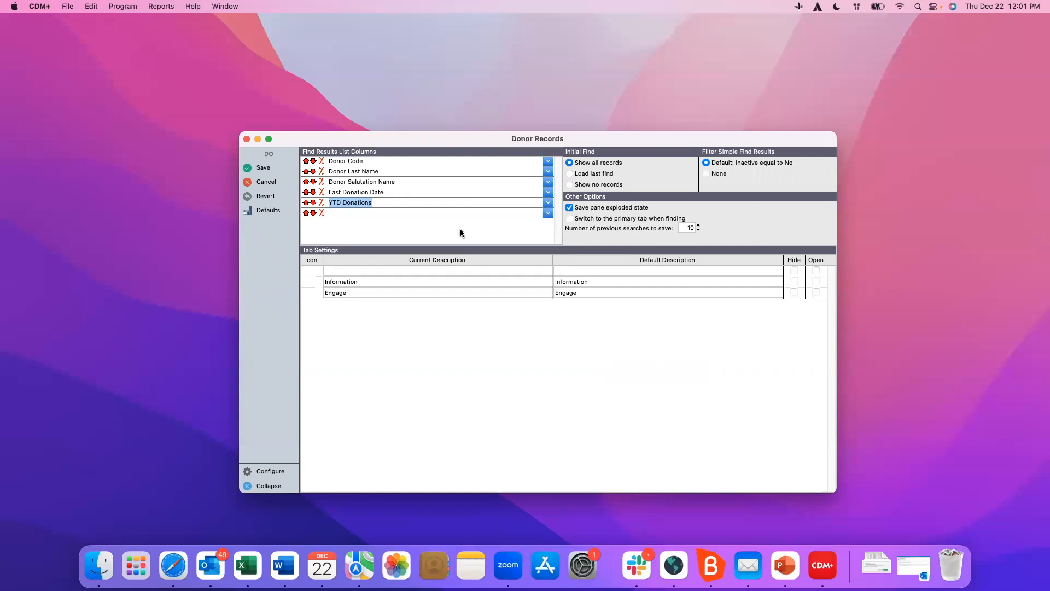
{"action": "left_click", "coordinate": [263, 168]}
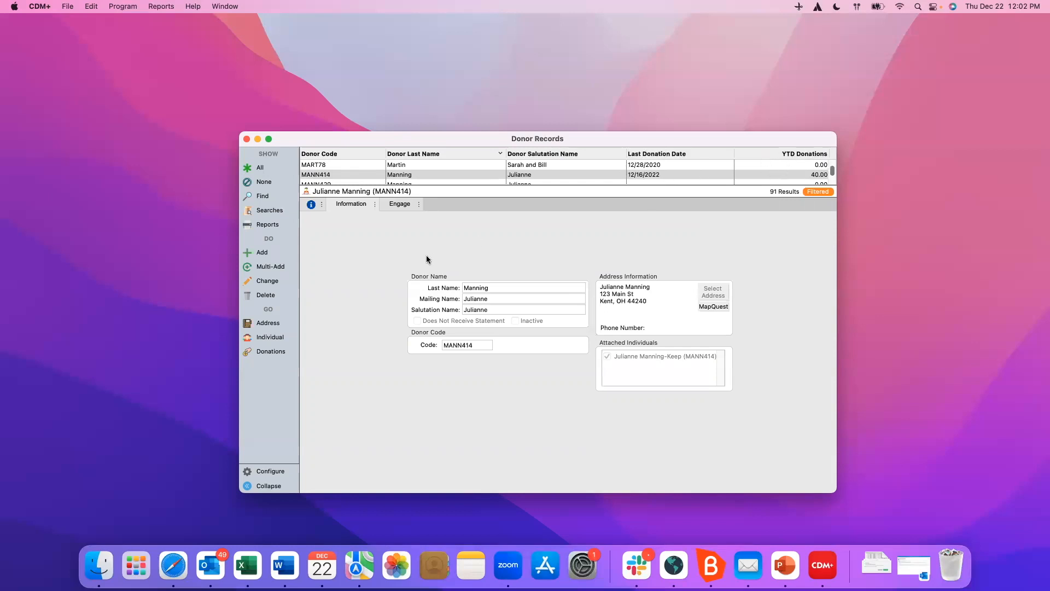
Enlarge the donor results list to show more rows and look through the records
{"action": "left_click", "coordinate": [262, 169]}
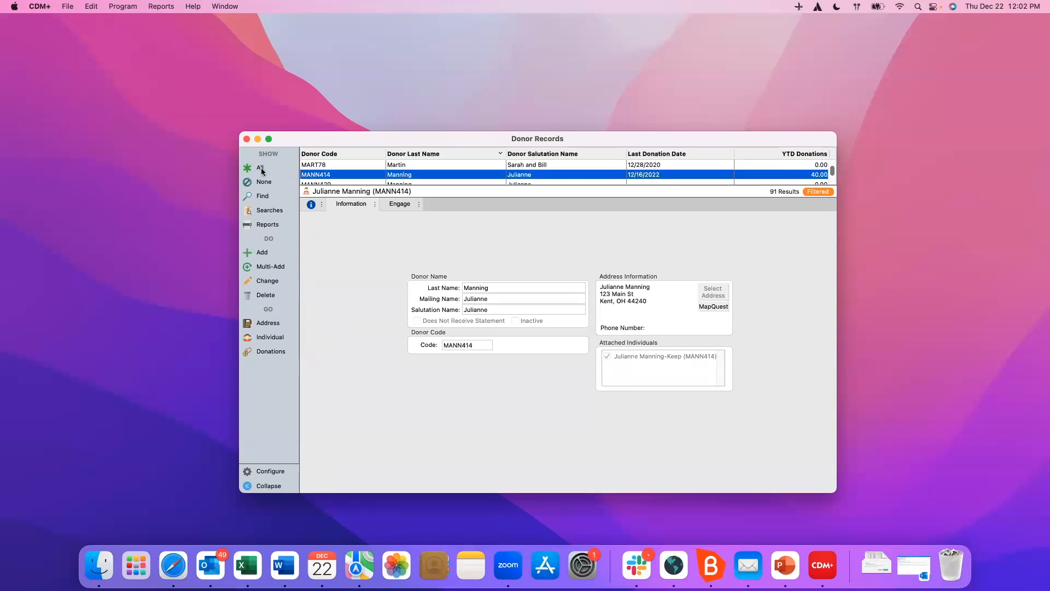
{"action": "left_click_drag", "start_coordinate": [446, 186], "coordinate": [435, 288]}
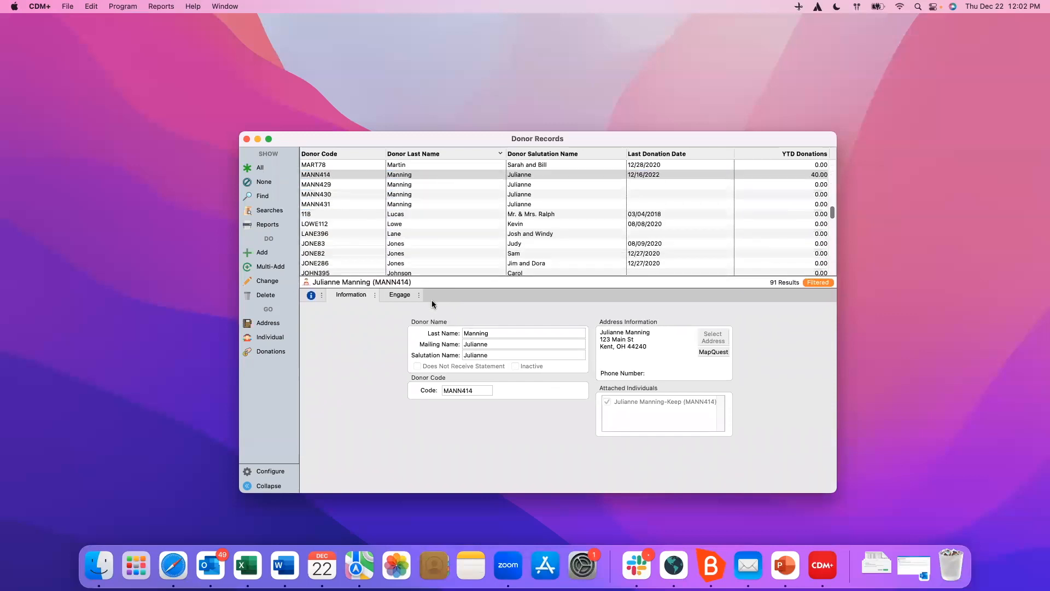
{"action": "scroll", "coordinate": [442, 223], "scroll_direction": "up", "scroll_amount": 5}
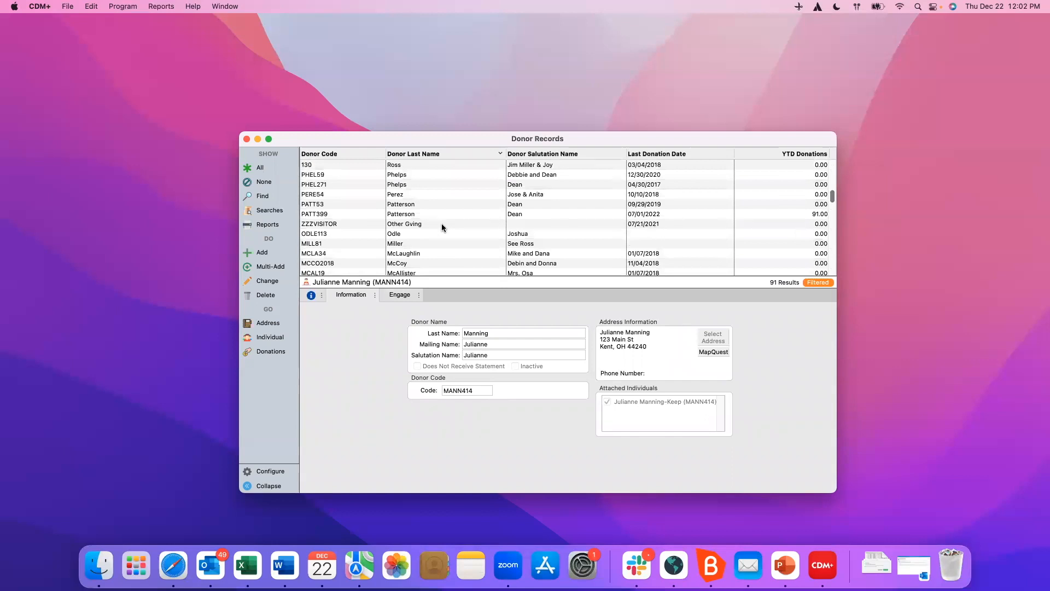
Find donor records where Last Name contains the surname already in the search value
{"action": "left_click", "coordinate": [261, 196]}
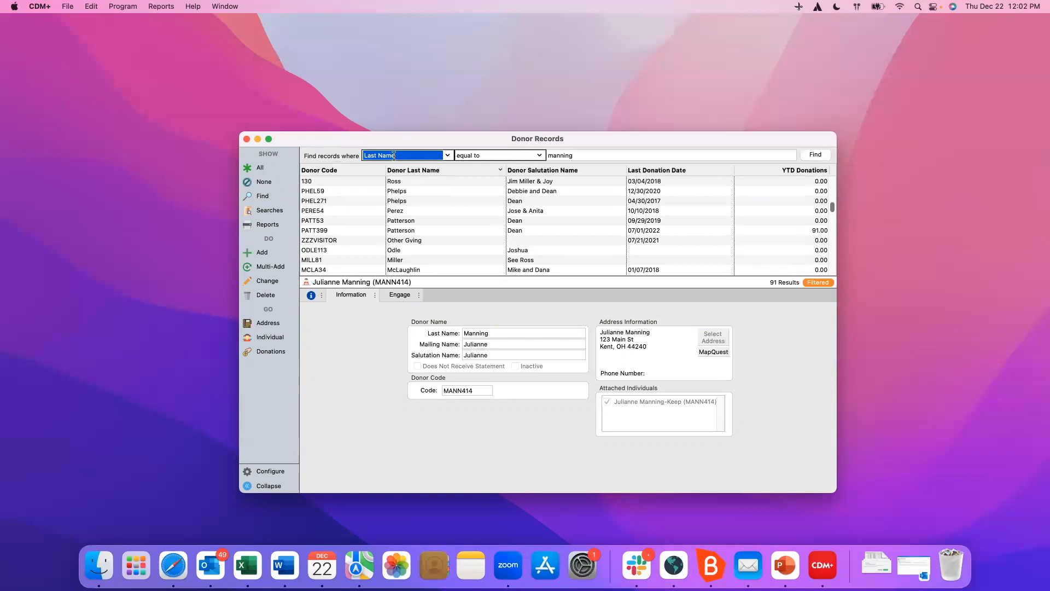
{"action": "left_click", "coordinate": [540, 158]}
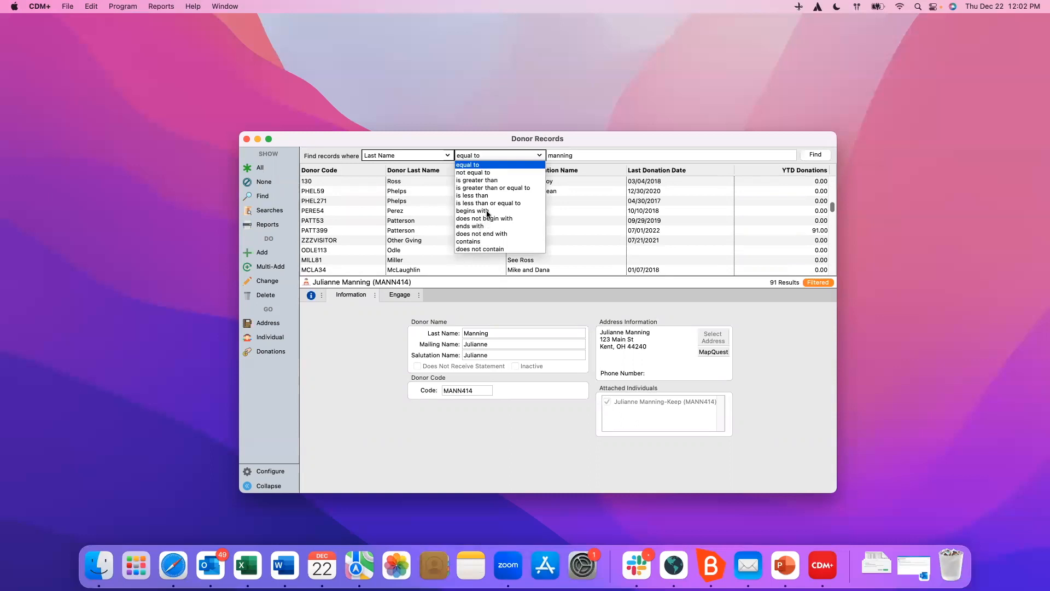
{"action": "left_click", "coordinate": [469, 242]}
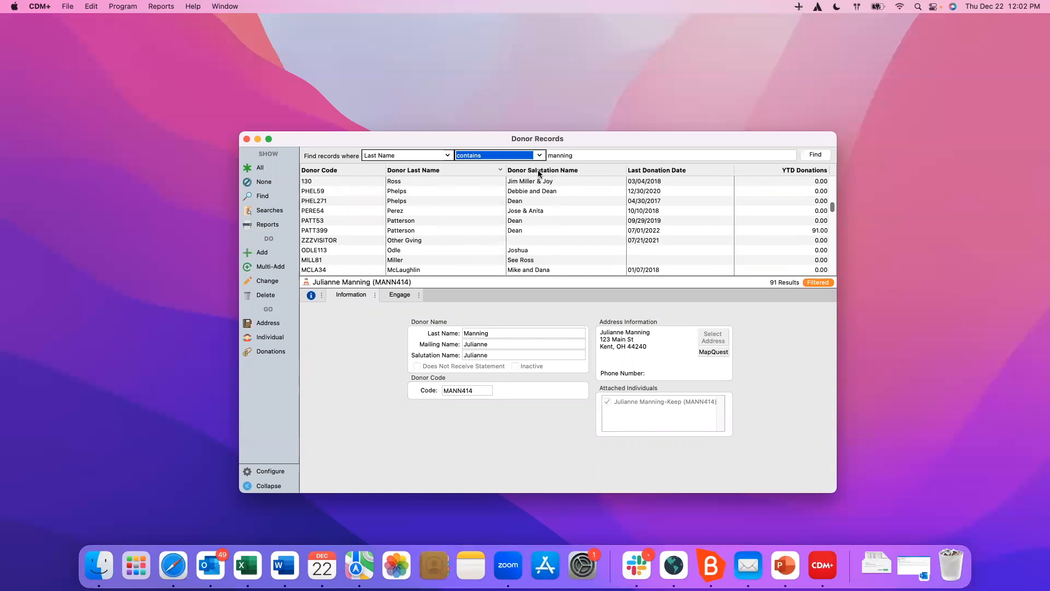
{"action": "left_click", "coordinate": [824, 154]}
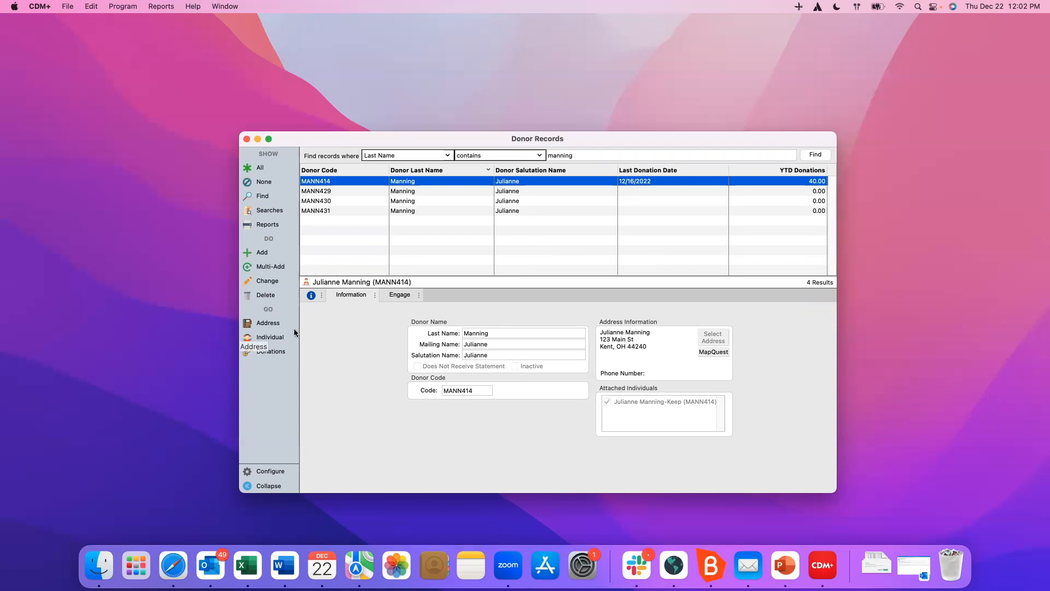
View the first found donor's donation records, inspect the donation deposited 12/21/2022, and close the Donation Records window
{"action": "left_click", "coordinate": [277, 353]}
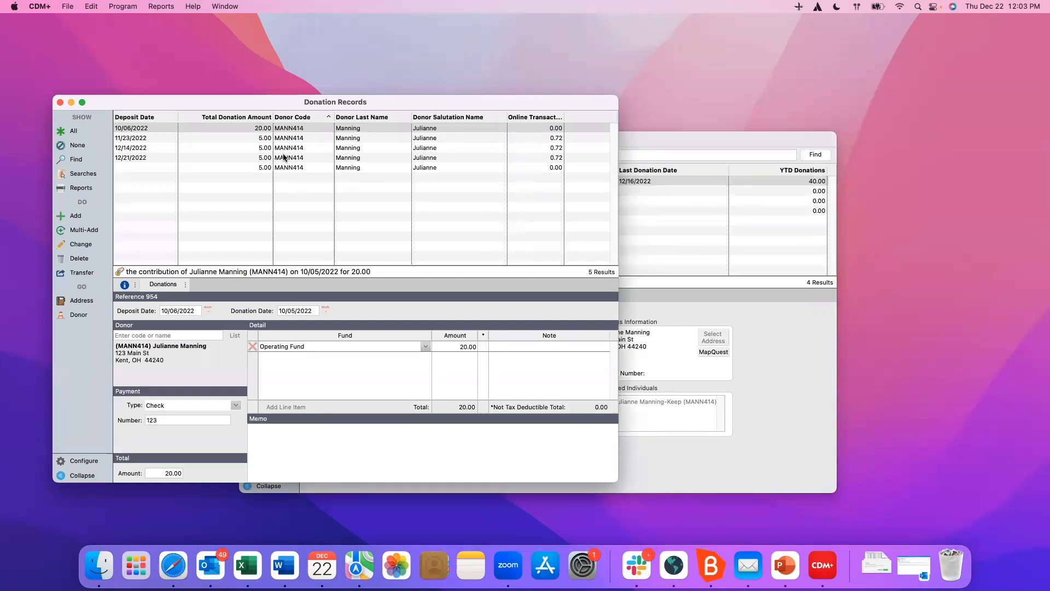
{"action": "left_click", "coordinate": [130, 158]}
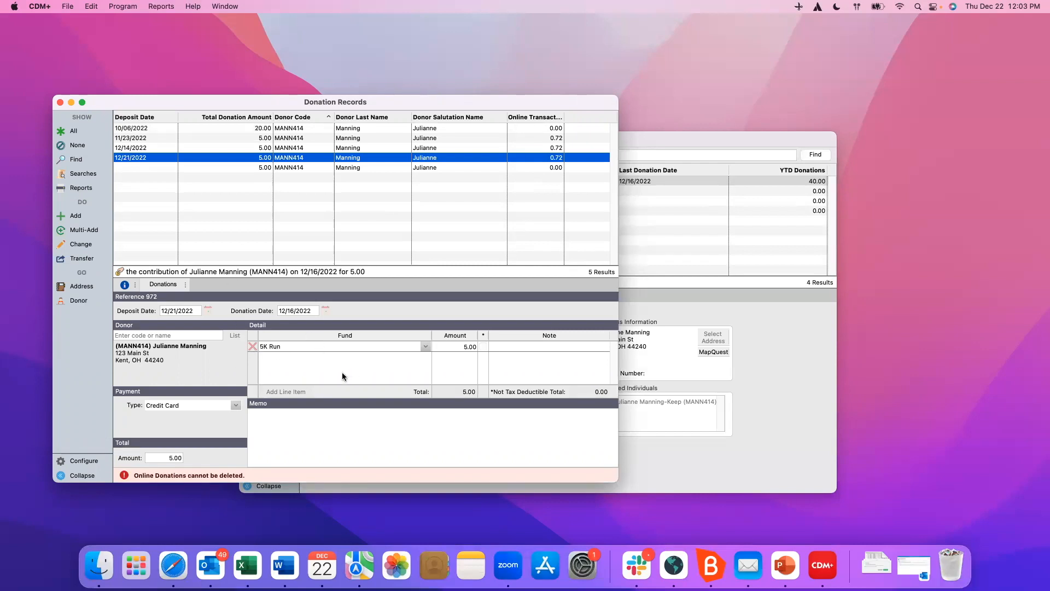
{"action": "left_click", "coordinate": [59, 101]}
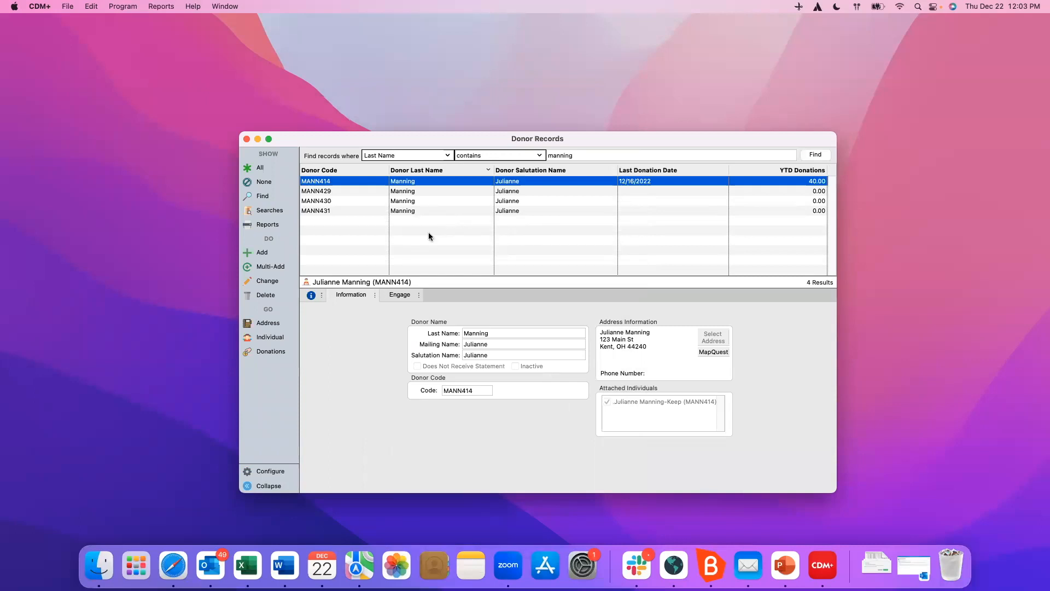
Open the selected donor's Engage giving page, enlarge its pane and view the scheduled gifts
{"action": "left_click", "coordinate": [400, 295]}
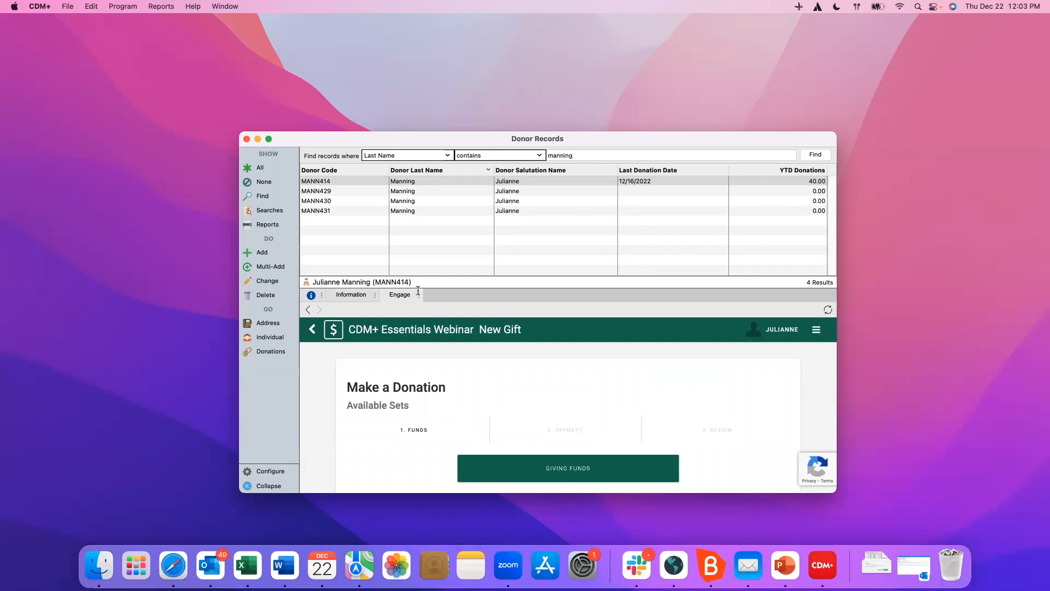
{"action": "left_click_drag", "start_coordinate": [439, 277], "coordinate": [438, 235]}
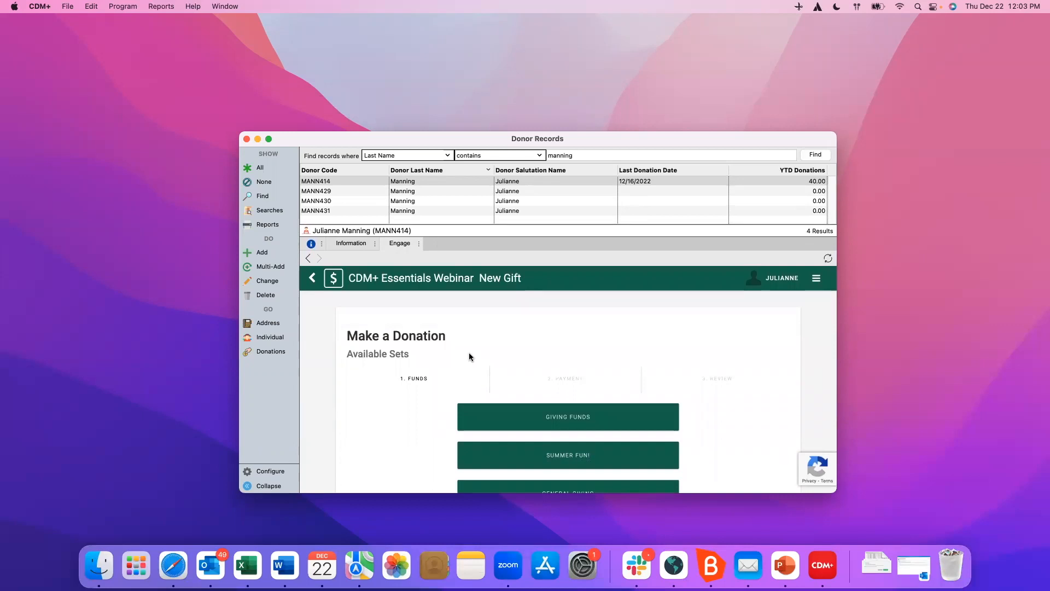
{"action": "left_click", "coordinate": [817, 280]}
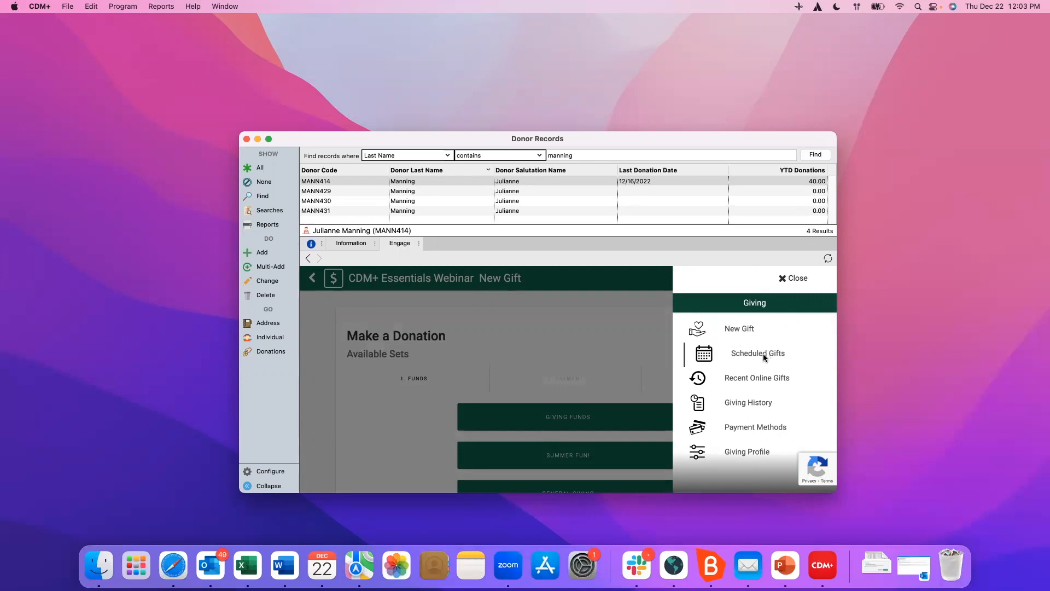
{"action": "left_click", "coordinate": [759, 354]}
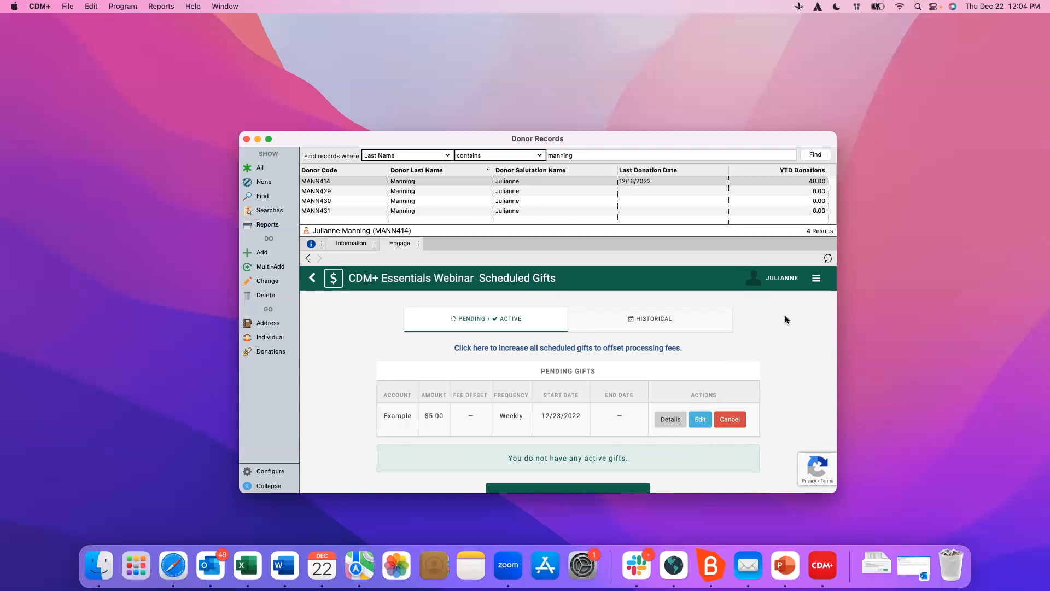
Review the donor's saved payment methods and giving history in Engage
{"action": "left_click", "coordinate": [814, 280]}
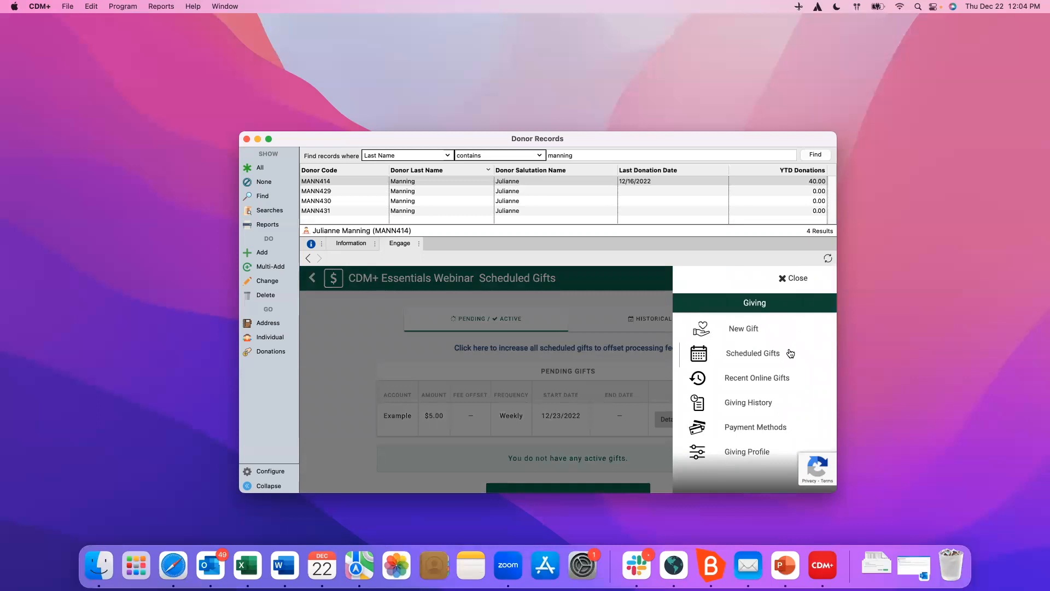
{"action": "left_click", "coordinate": [768, 428]}
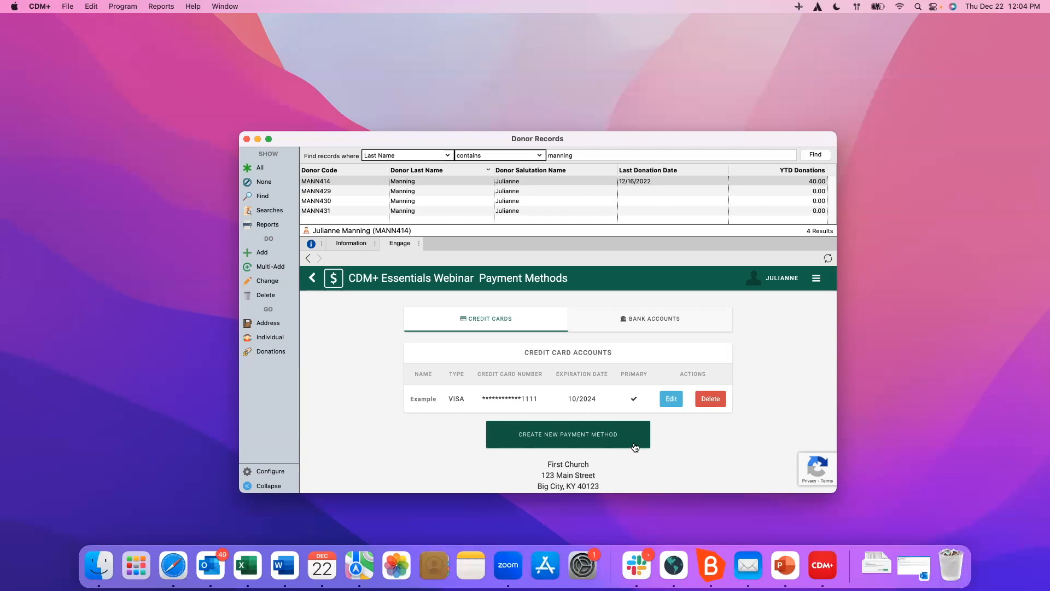
{"action": "left_click", "coordinate": [818, 280]}
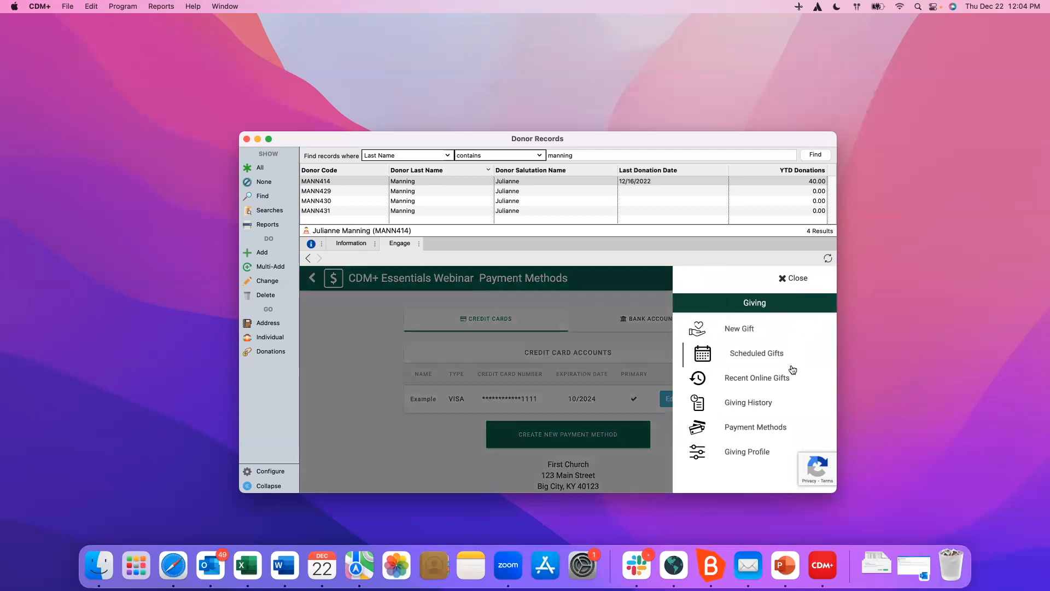
{"action": "left_click", "coordinate": [776, 403]}
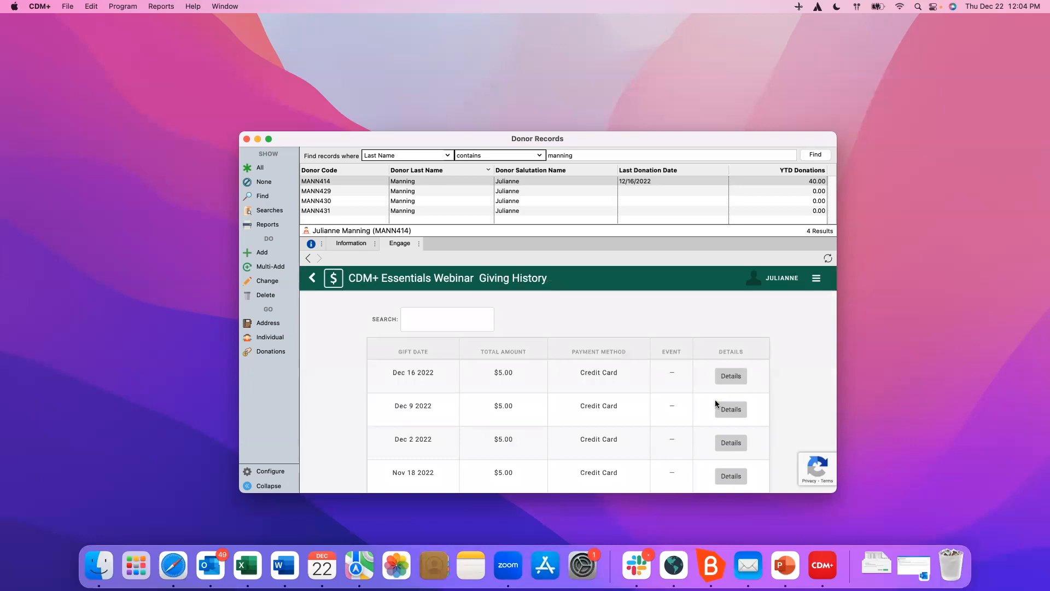
{"action": "scroll", "coordinate": [715, 405], "scroll_direction": "down", "scroll_amount": 5}
{"action": "scroll", "coordinate": [717, 405], "scroll_direction": "up", "scroll_amount": 5}
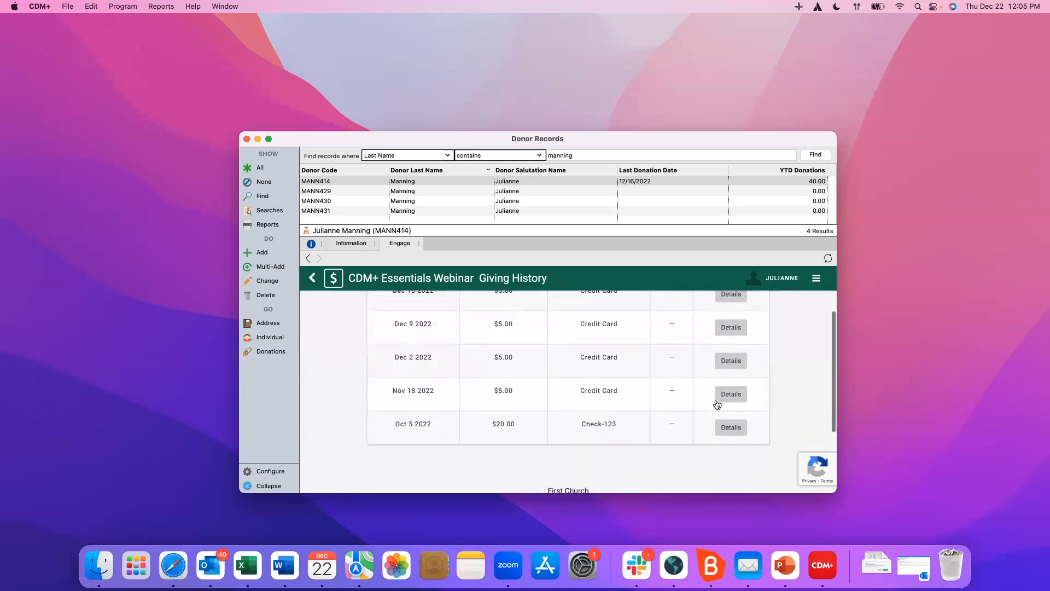
{"action": "left_click", "coordinate": [816, 280]}
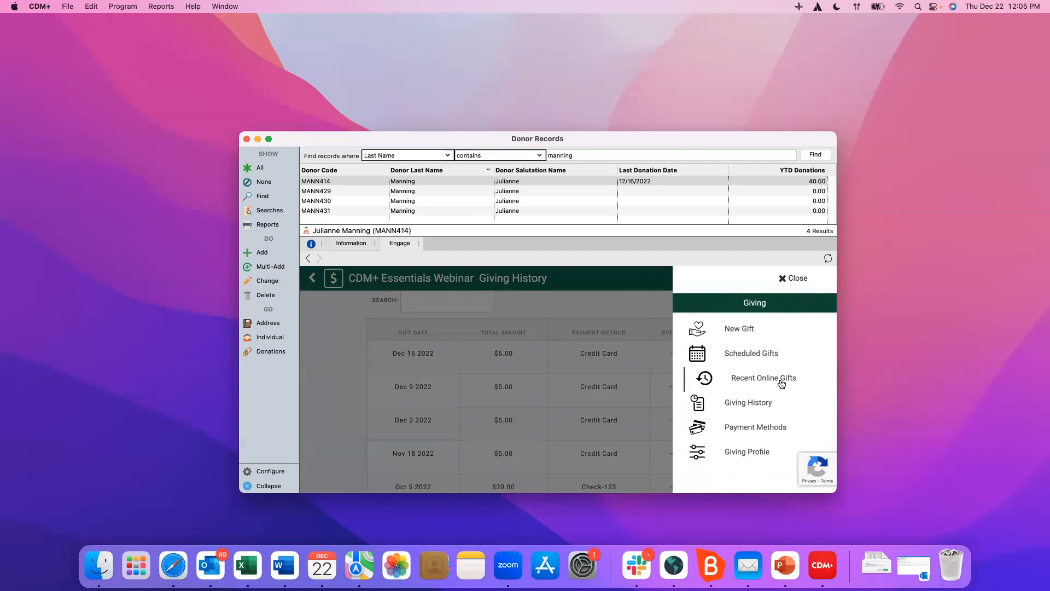
{"action": "left_click", "coordinate": [316, 351]}
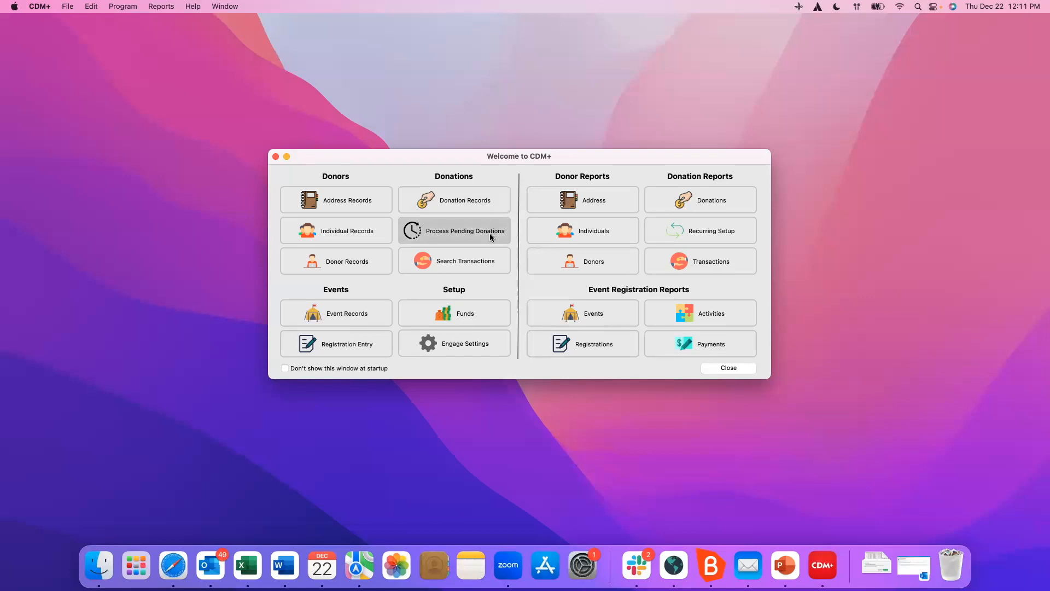
Open Process Pending Donations and mark the 10.00 Winter Fundraiser gift dated 12/22/2022 for processing
{"action": "left_click", "coordinate": [490, 237]}
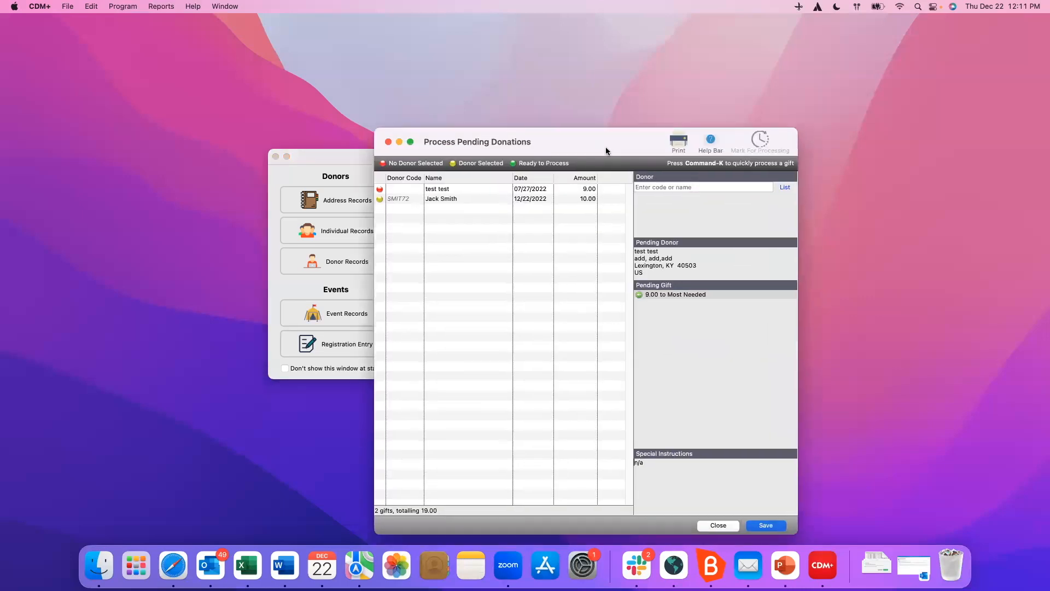
{"action": "left_click_drag", "start_coordinate": [605, 147], "coordinate": [597, 120]}
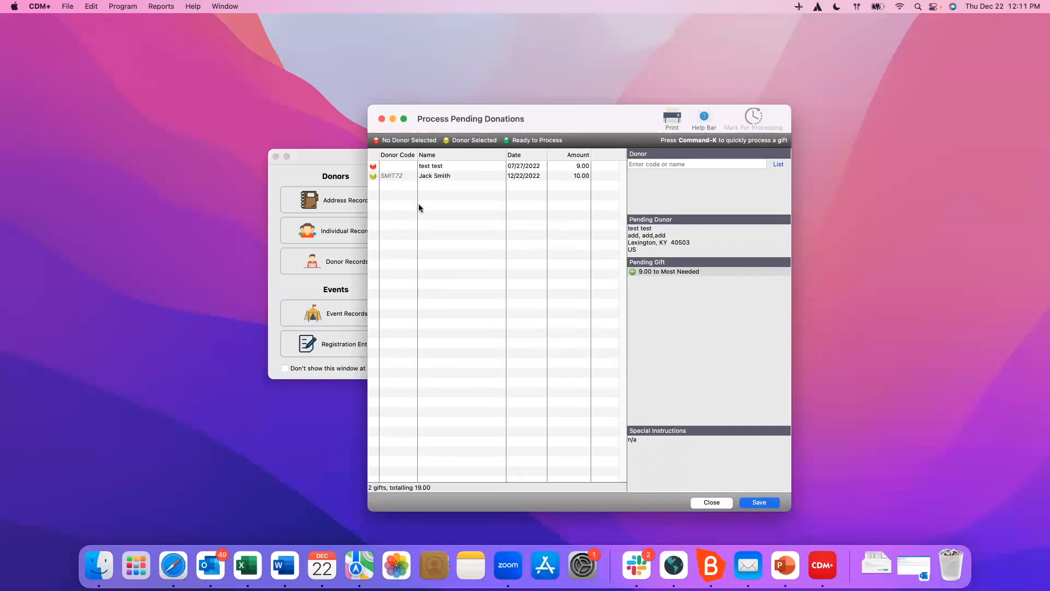
{"action": "left_click", "coordinate": [455, 176]}
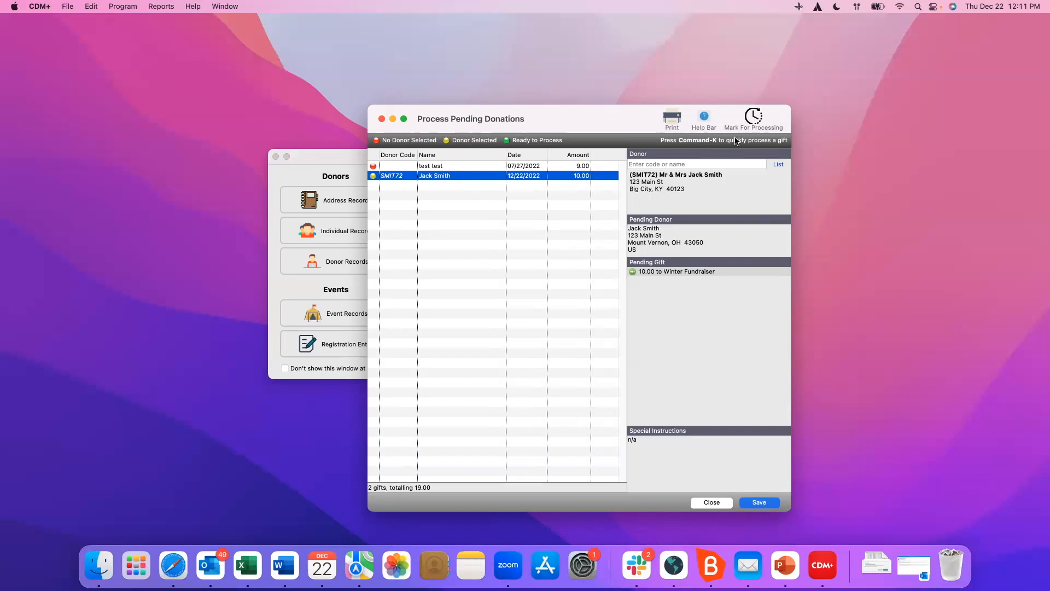
{"action": "left_click", "coordinate": [753, 121]}
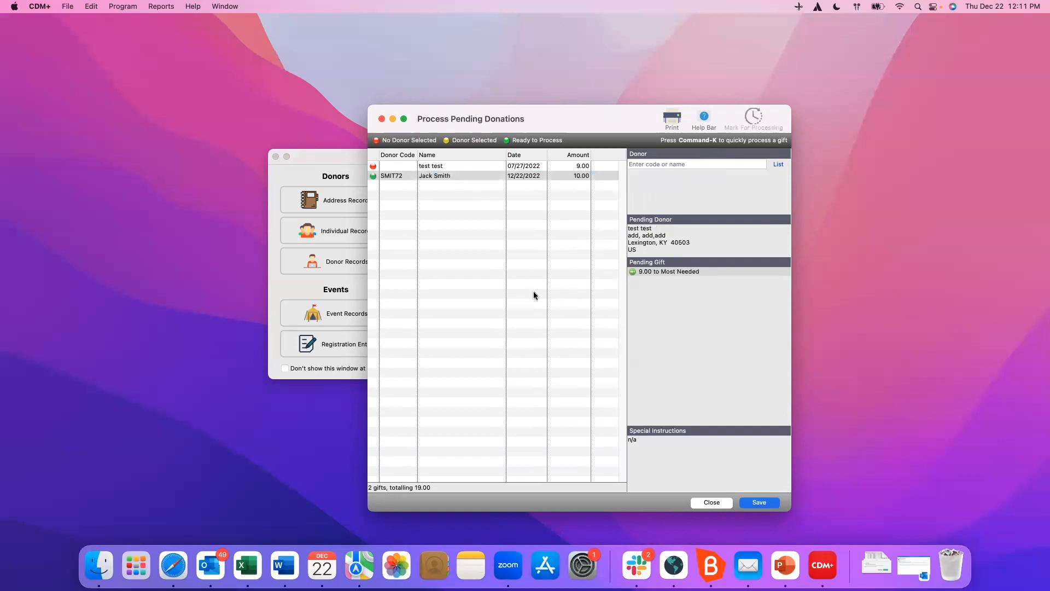
Look up donor "tes" for the pending 07/27/2022 gift, agree to add a new giver, and start a new address record
{"action": "left_click", "coordinate": [388, 166]}
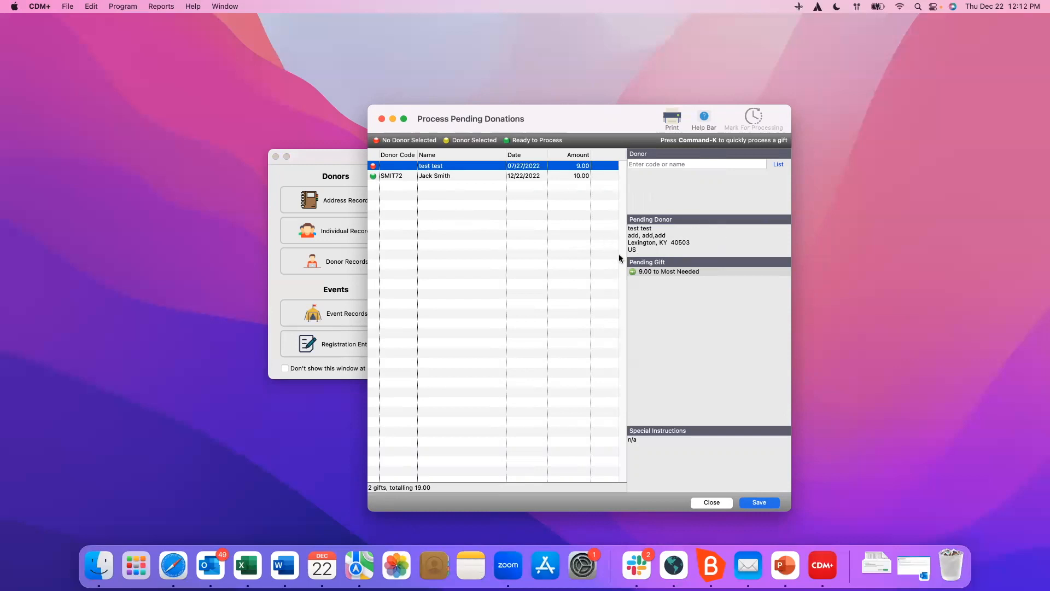
{"action": "left_click", "coordinate": [656, 165]}
{"action": "type", "text": "tes"}
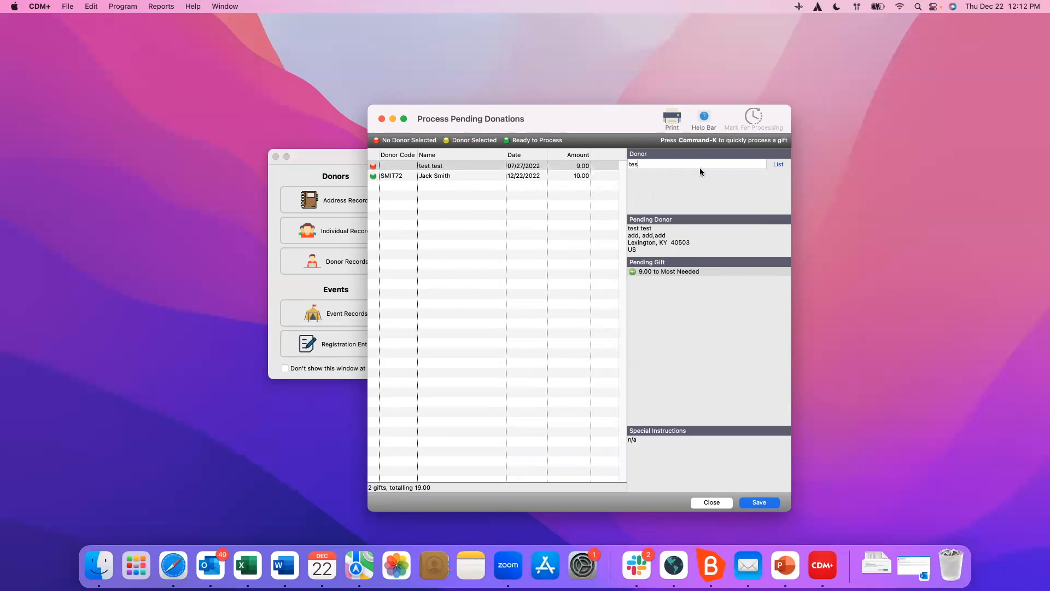
{"action": "key", "text": "Tab"}
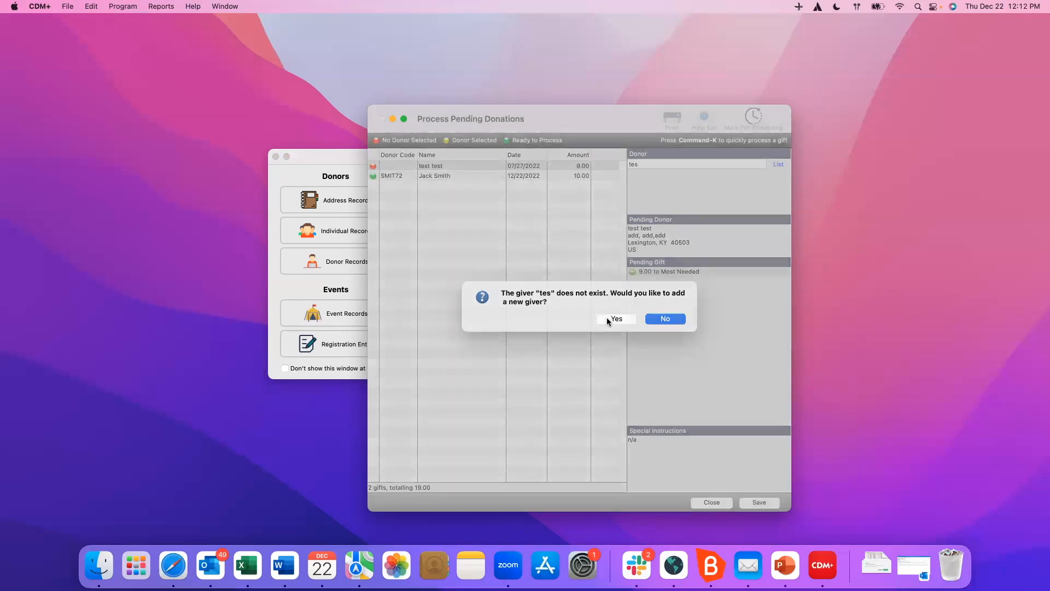
{"action": "left_click", "coordinate": [608, 320]}
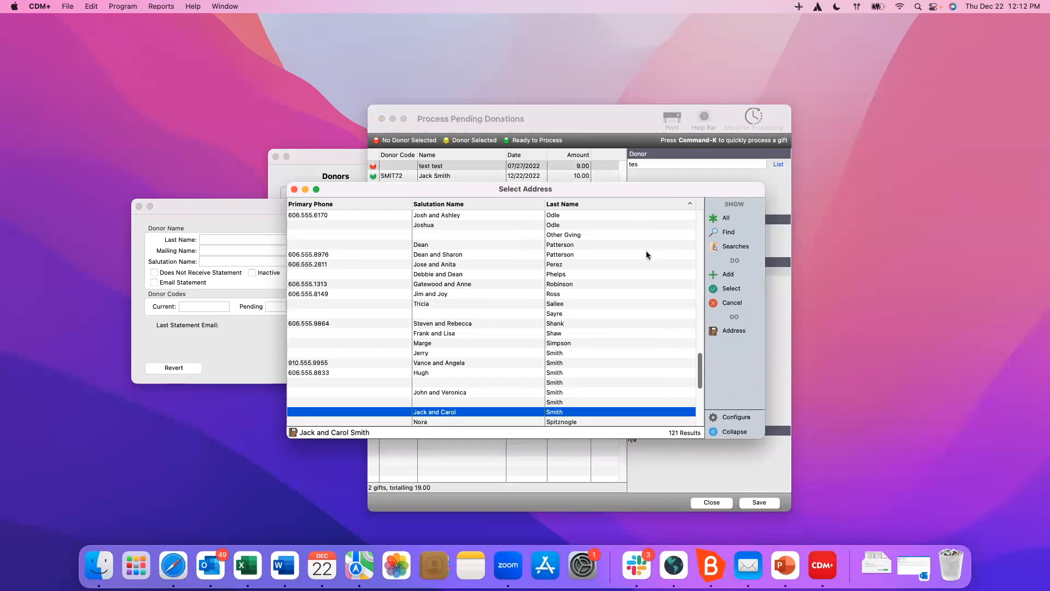
{"action": "left_click", "coordinate": [728, 277]}
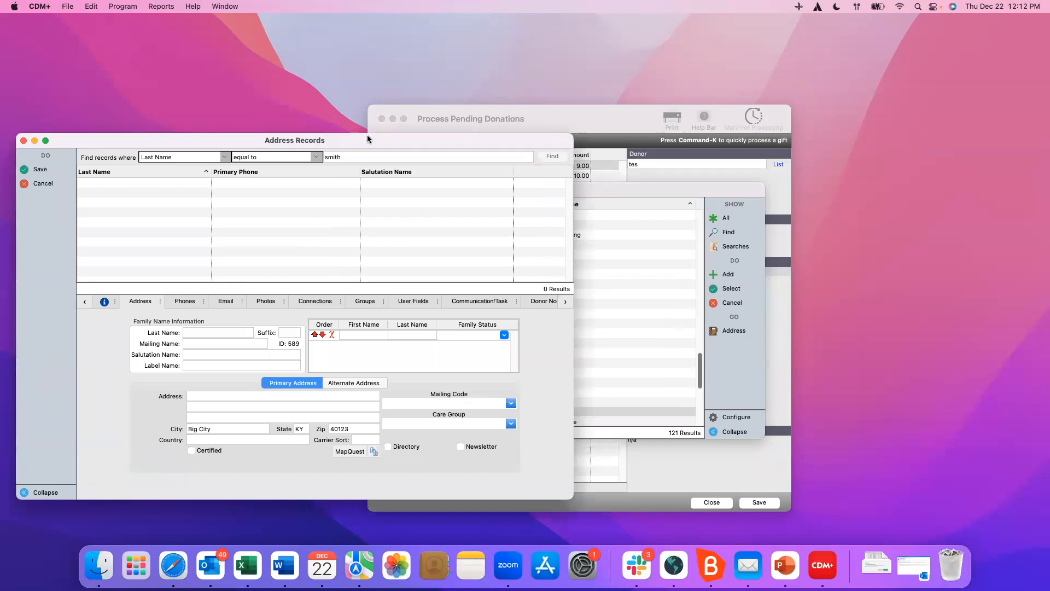
Place the pending gift details beside the new address record and enter Test as its last, mailing and salutation names
{"action": "left_click", "coordinate": [432, 117]}
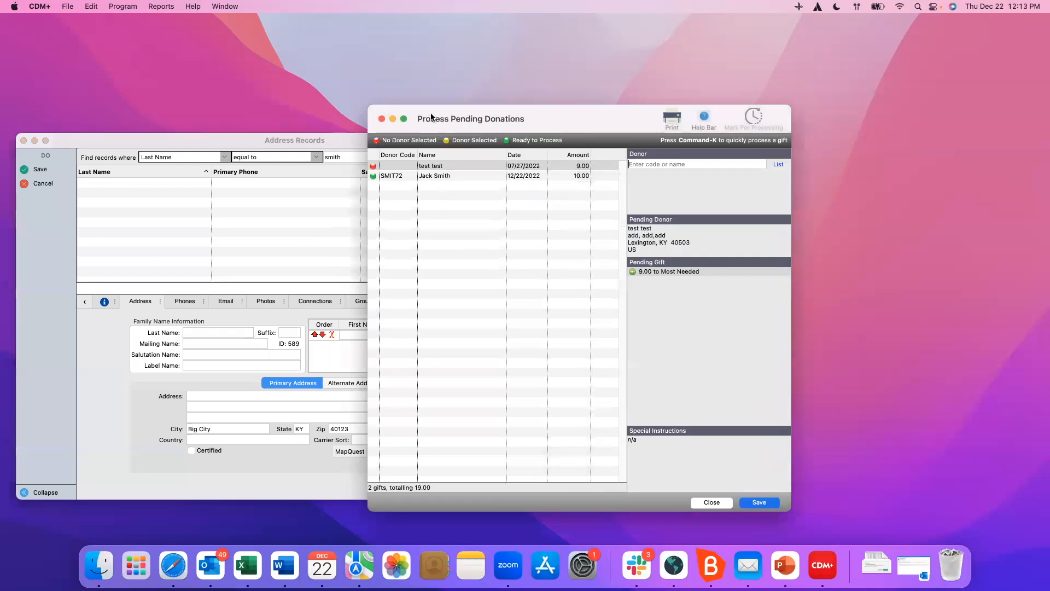
{"action": "left_click_drag", "start_coordinate": [431, 117], "coordinate": [594, 121]}
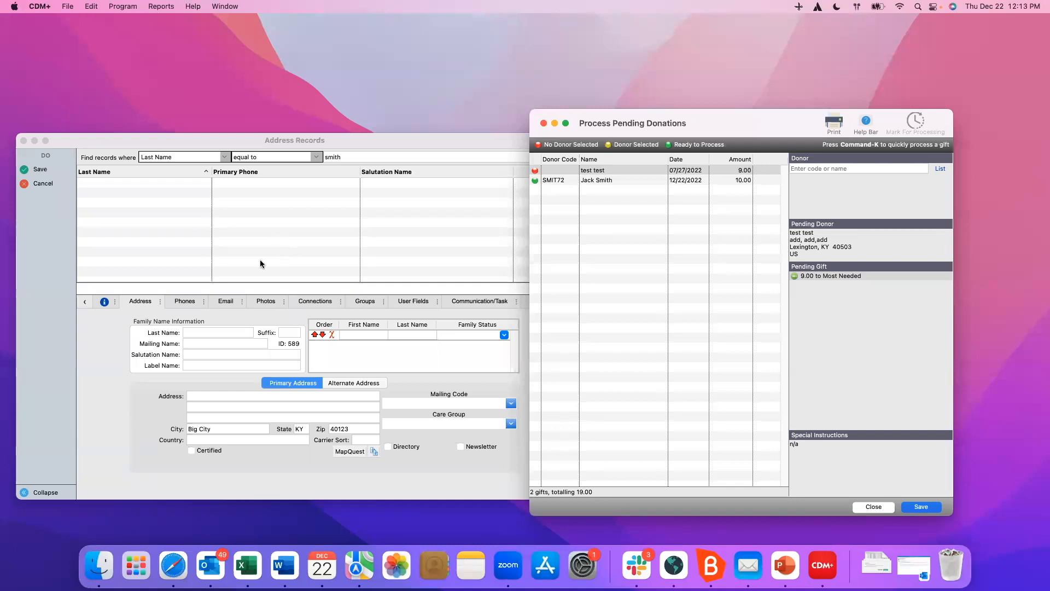
{"action": "left_click", "coordinate": [188, 331]}
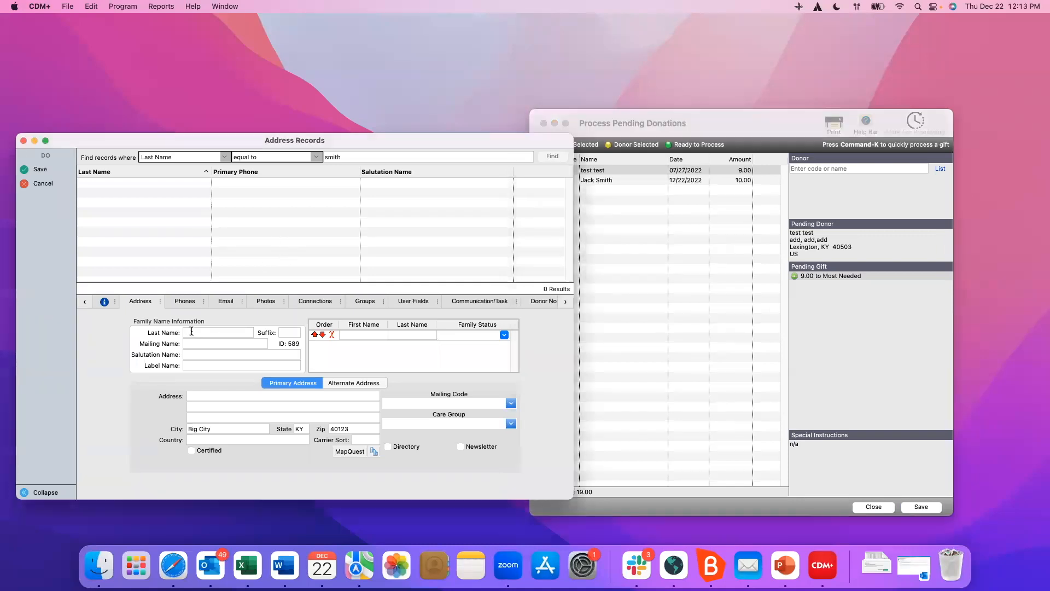
{"action": "type", "text": "Test"}
{"action": "key", "text": "Tab"}
{"action": "type", "text": "Test"}
{"action": "key", "text": "Tab"}
{"action": "type", "text": "Test"}
Enter the address as "add, add, add" with city Lexington and save the new address record
{"action": "left_click", "coordinate": [208, 392]}
{"action": "type", "text": "add, add, add"}
{"action": "triple_click", "coordinate": [216, 428]}
{"action": "type", "text": "Lexington"}
{"action": "key", "text": "Tab"}
{"action": "key", "text": "Tab"}
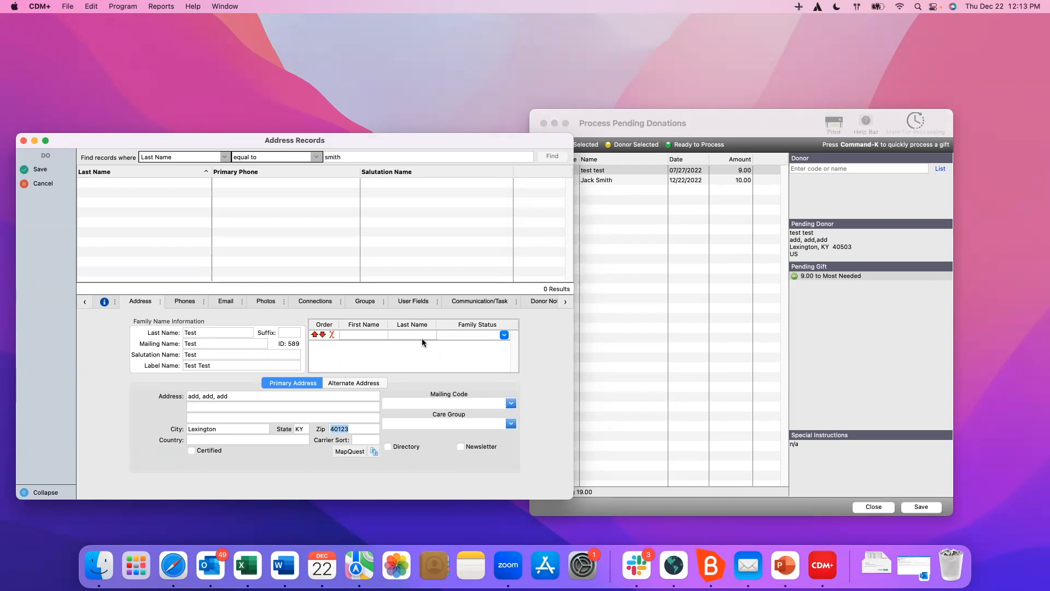
{"action": "left_click", "coordinate": [376, 336]}
{"action": "left_click", "coordinate": [39, 170]}
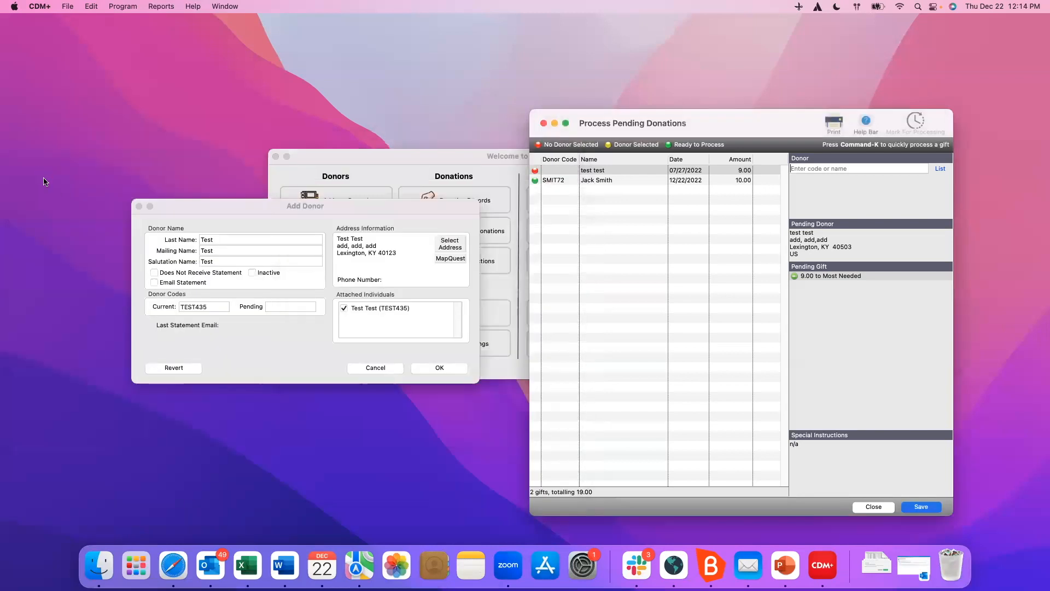
Turn on Email Statement for the new donor and confirm adding the donor
{"action": "left_click", "coordinate": [259, 218]}
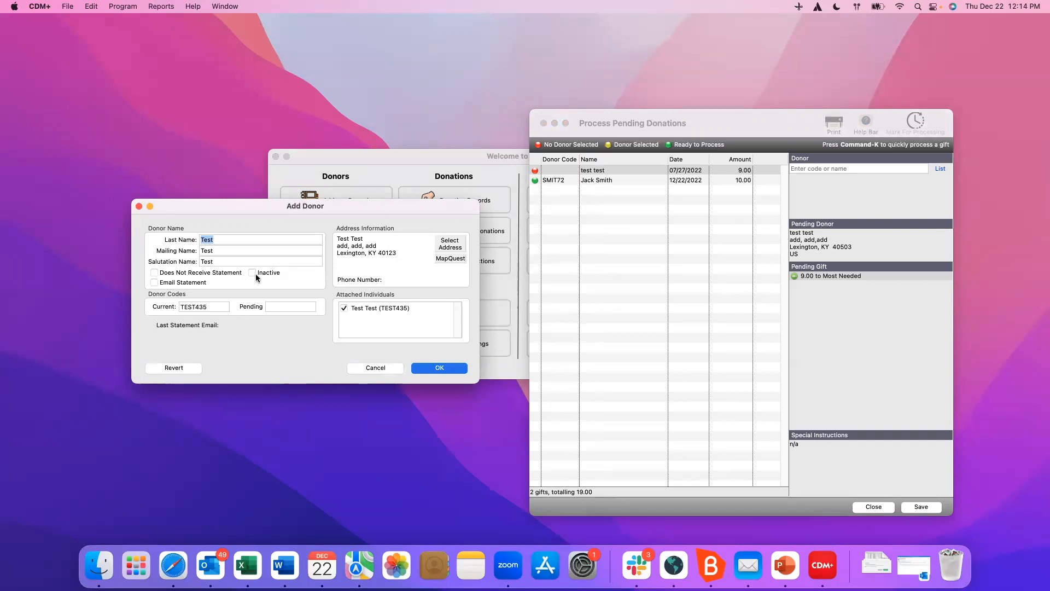
{"action": "left_click", "coordinate": [154, 282]}
{"action": "left_click", "coordinate": [447, 369]}
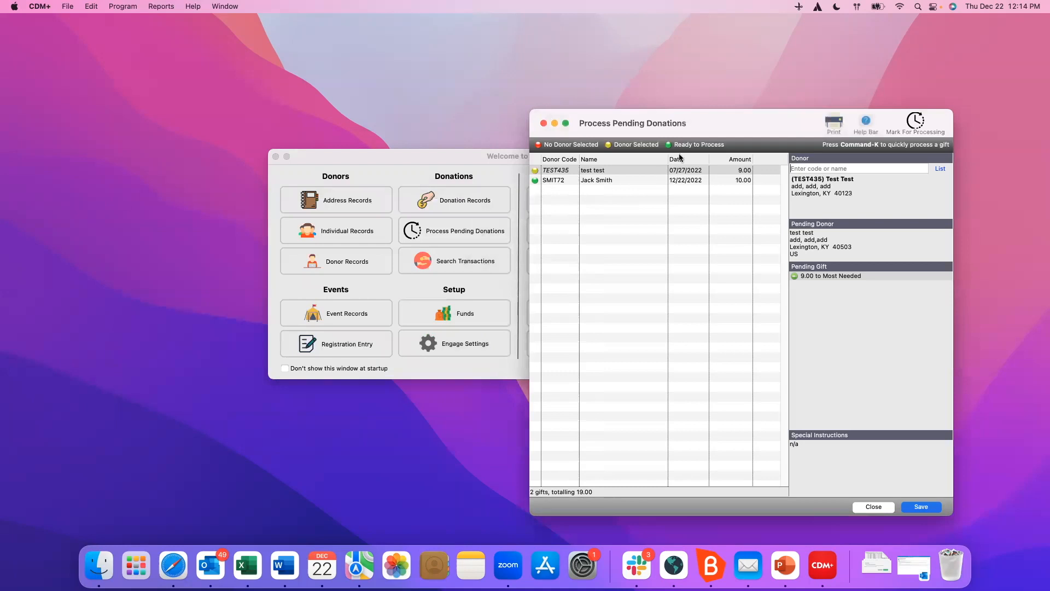
Mark the 9.00 Most Needed gift dated 07/27/2022 for processing and save the pending donations
{"action": "left_click_drag", "start_coordinate": [717, 125], "coordinate": [488, 129]}
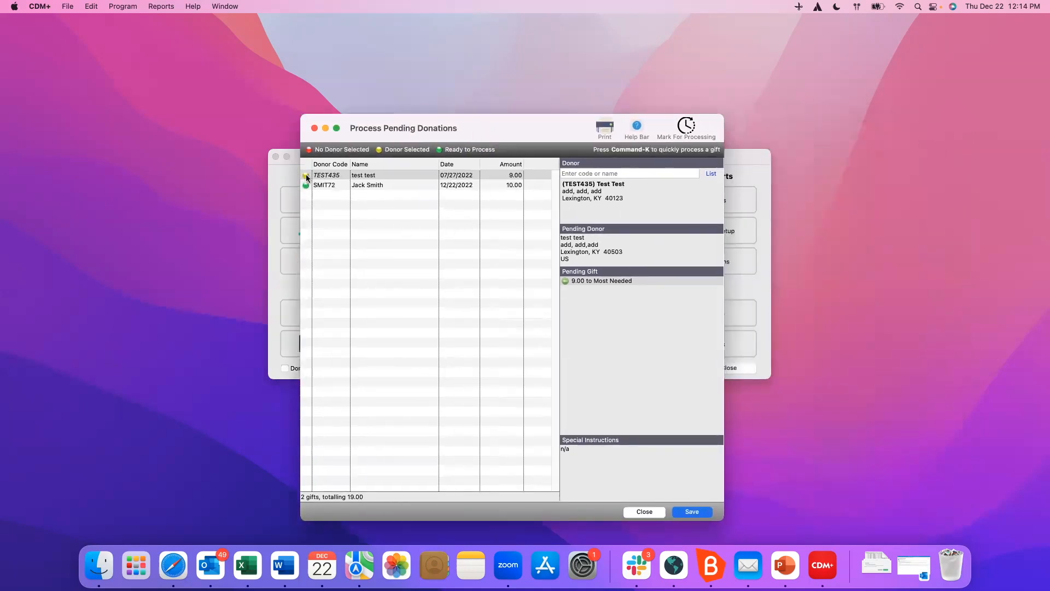
{"action": "left_click", "coordinate": [691, 129]}
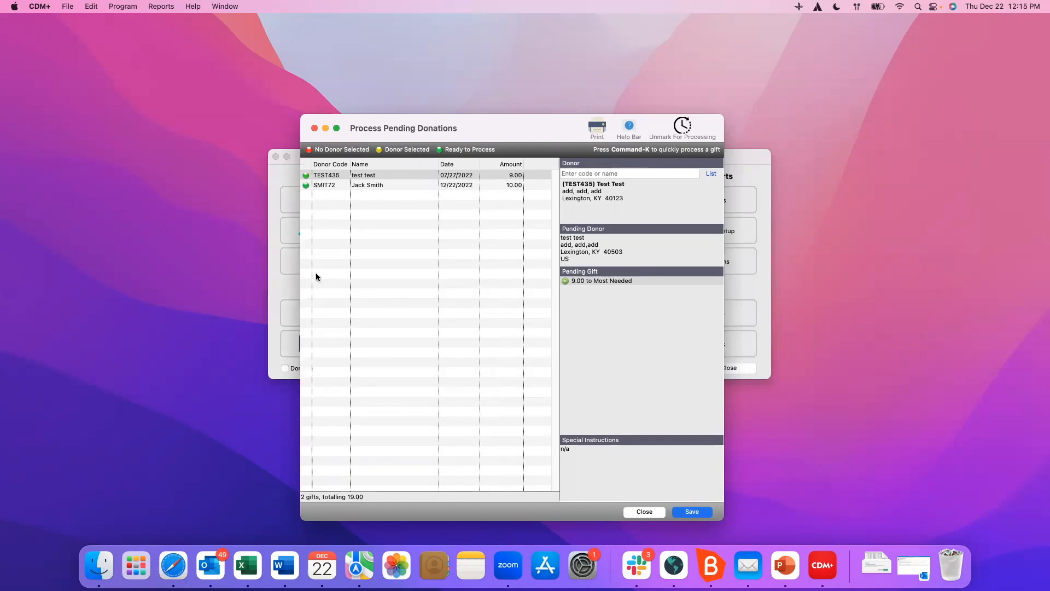
{"action": "left_click", "coordinate": [687, 512]}
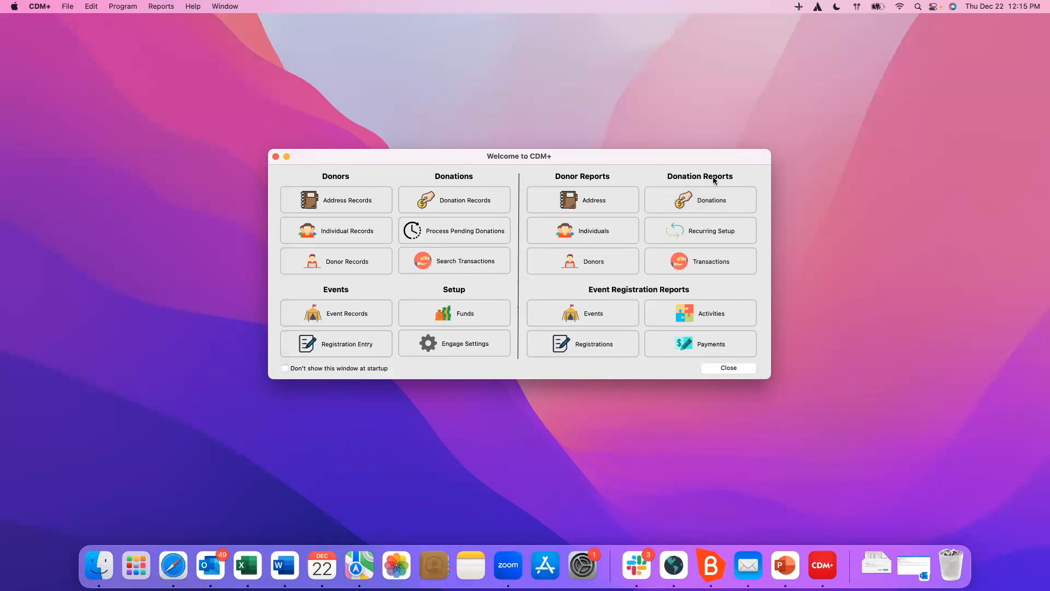
Open the Donation Custom Listing and Exports report
{"action": "left_click", "coordinate": [730, 204]}
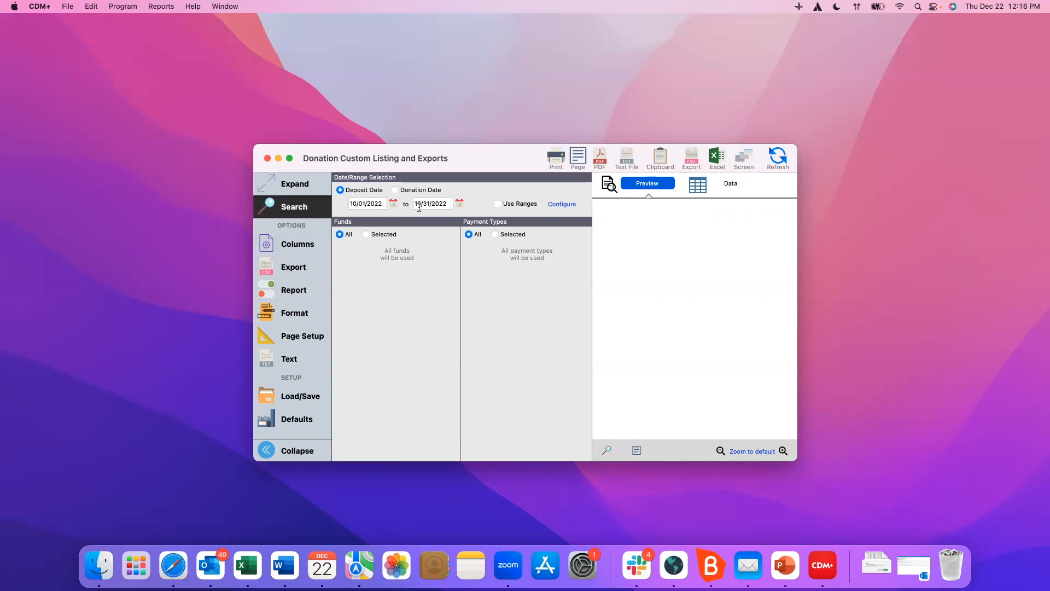
Try limiting the donation listing to the Fall Festival fund and return the fund selection to All
{"action": "left_click", "coordinate": [366, 234]}
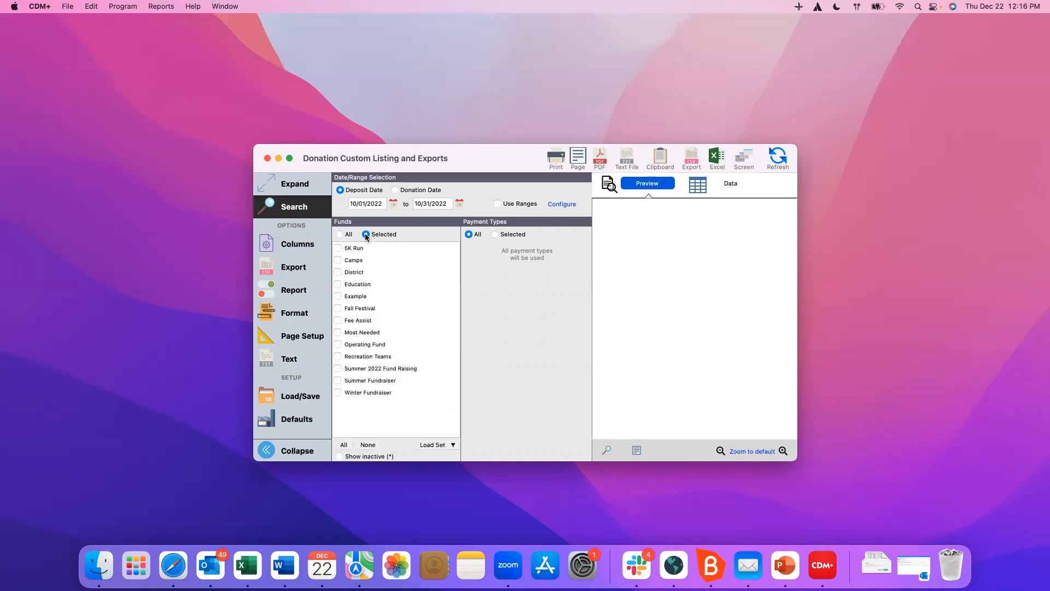
{"action": "left_click", "coordinate": [338, 308]}
{"action": "left_click", "coordinate": [340, 235]}
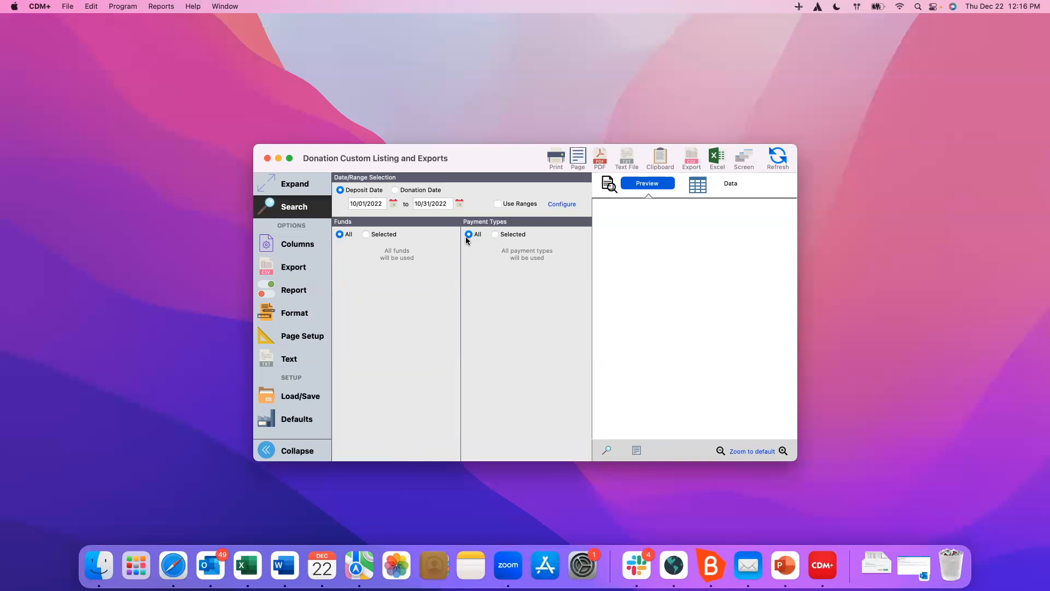
Try filtering by payment types such as Cash, Check, Credit Card, ACH and In-Kind, and return the payment type selection to All
{"action": "left_click", "coordinate": [495, 234]}
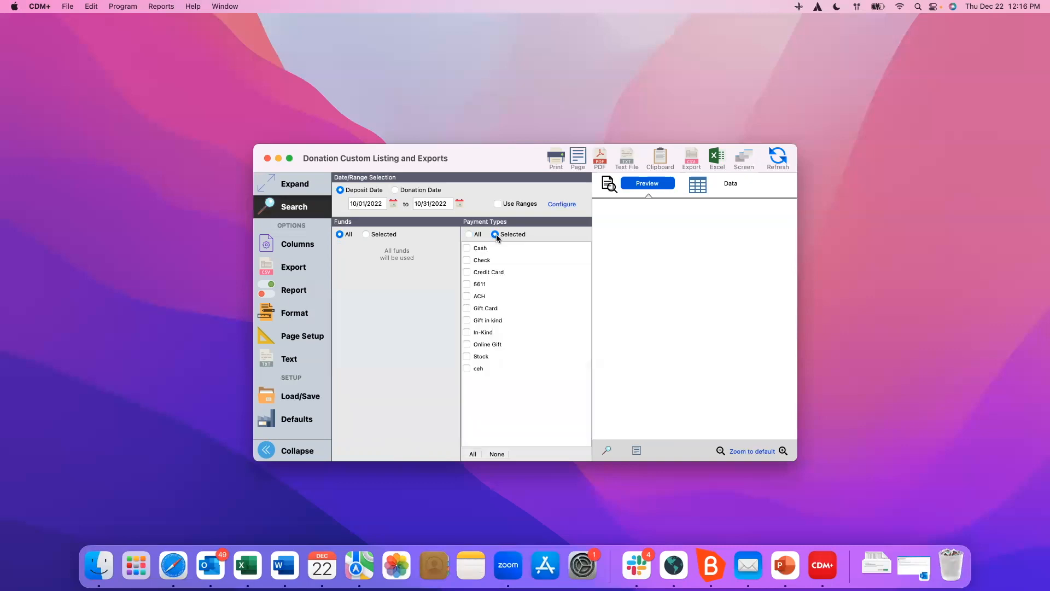
{"action": "left_click", "coordinate": [466, 249]}
{"action": "left_click", "coordinate": [466, 248]}
{"action": "left_click", "coordinate": [466, 272]}
{"action": "left_click", "coordinate": [467, 296]}
{"action": "left_click", "coordinate": [466, 271]}
{"action": "left_click", "coordinate": [466, 296]}
{"action": "left_click", "coordinate": [466, 248]}
{"action": "left_click", "coordinate": [467, 259]}
{"action": "left_click", "coordinate": [467, 332]}
{"action": "left_click", "coordinate": [469, 234]}
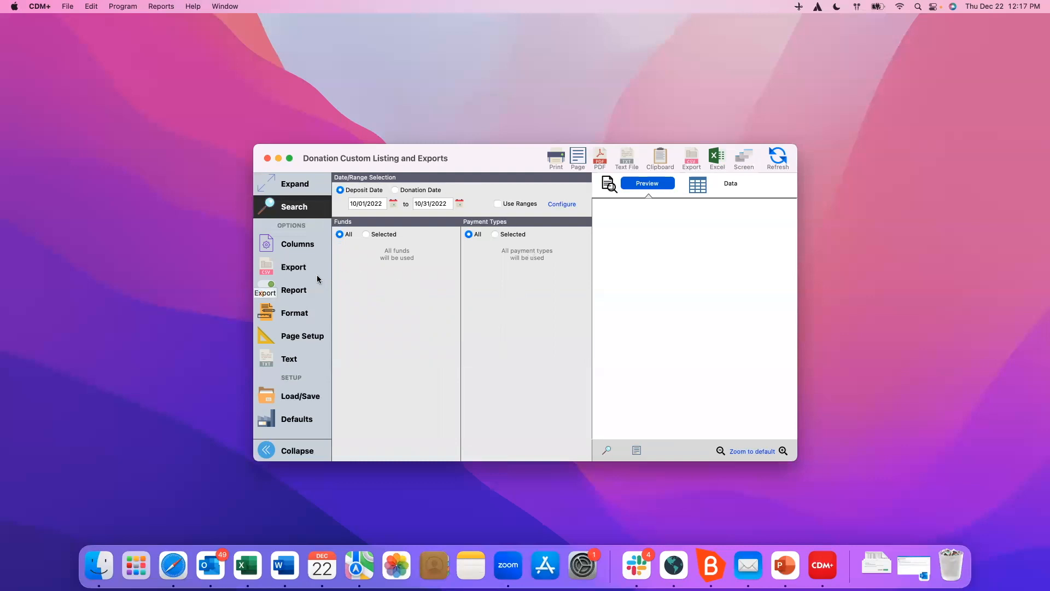
Choose the Bank Account Reconciliation with Designation Detail column set for the donation listing
{"action": "left_click", "coordinate": [290, 248]}
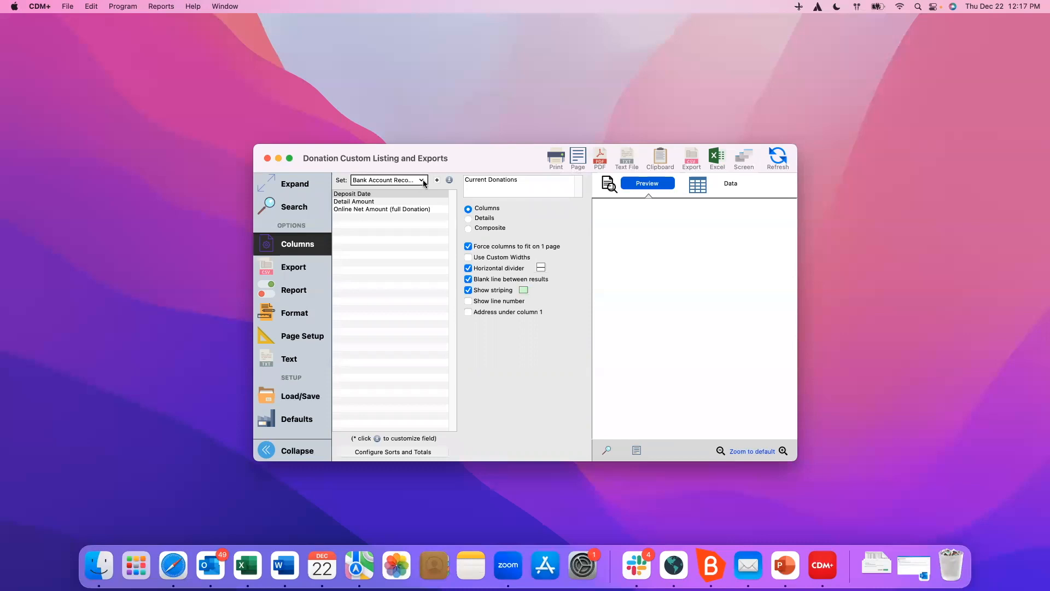
{"action": "left_click", "coordinate": [422, 179]}
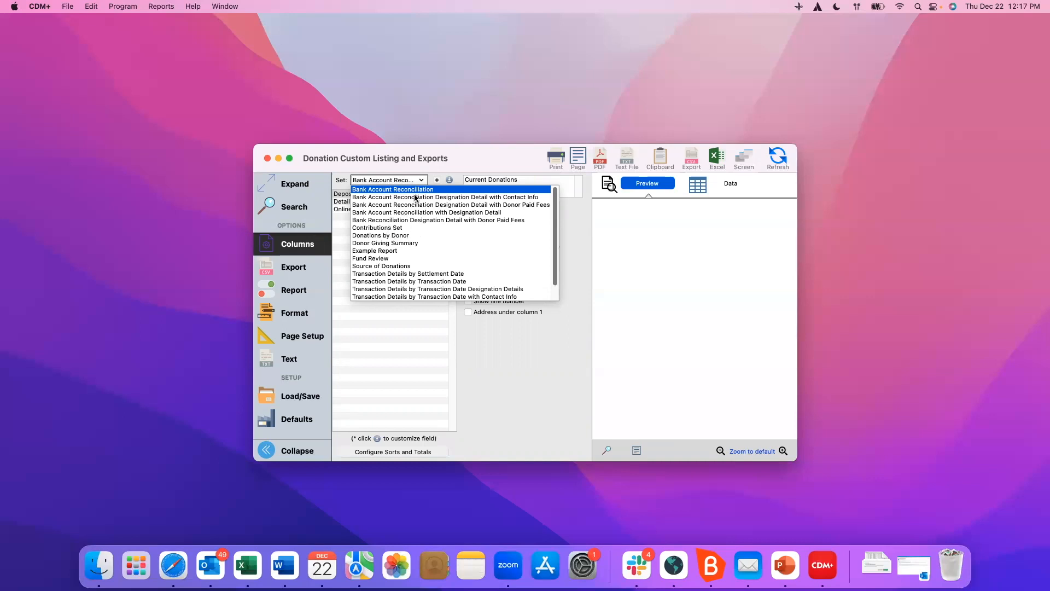
{"action": "left_click", "coordinate": [436, 212]}
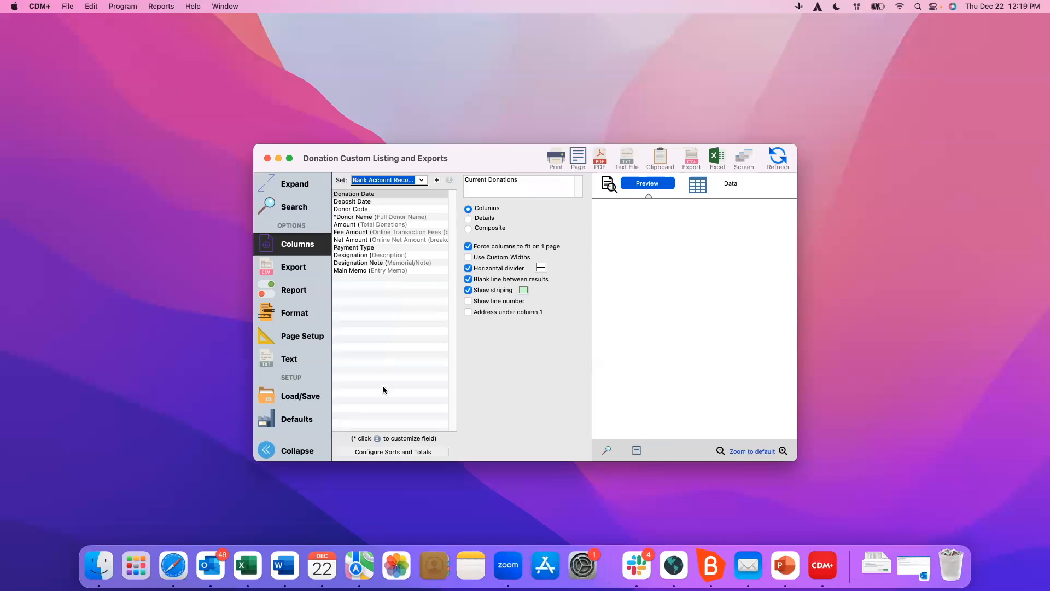
Sort the listing by Deposit Date ascending, then by Full Donor Name, and save the sort configuration
{"action": "left_click", "coordinate": [405, 452]}
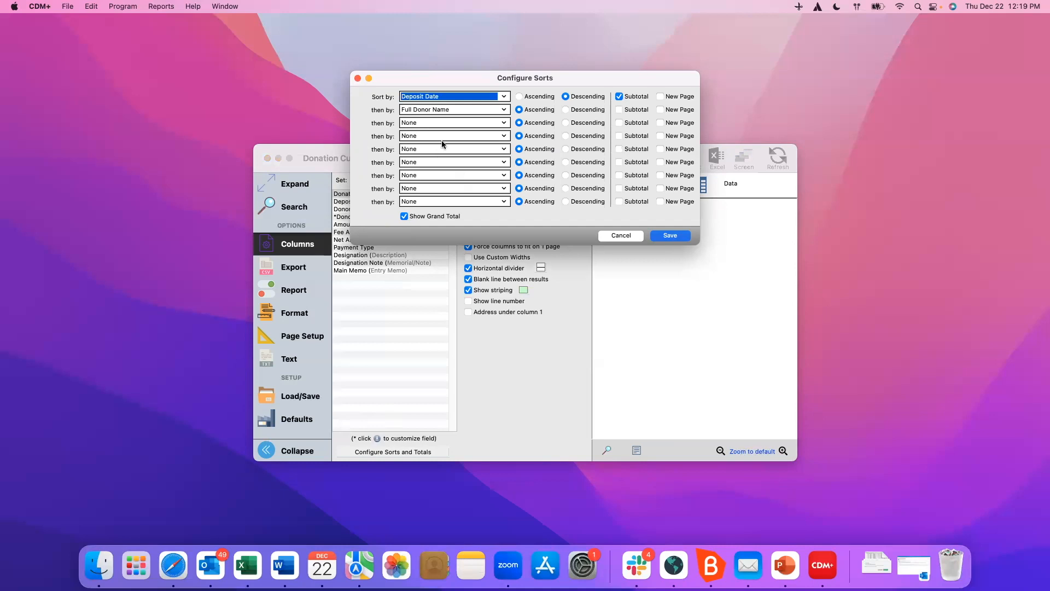
{"action": "left_click", "coordinate": [505, 97]}
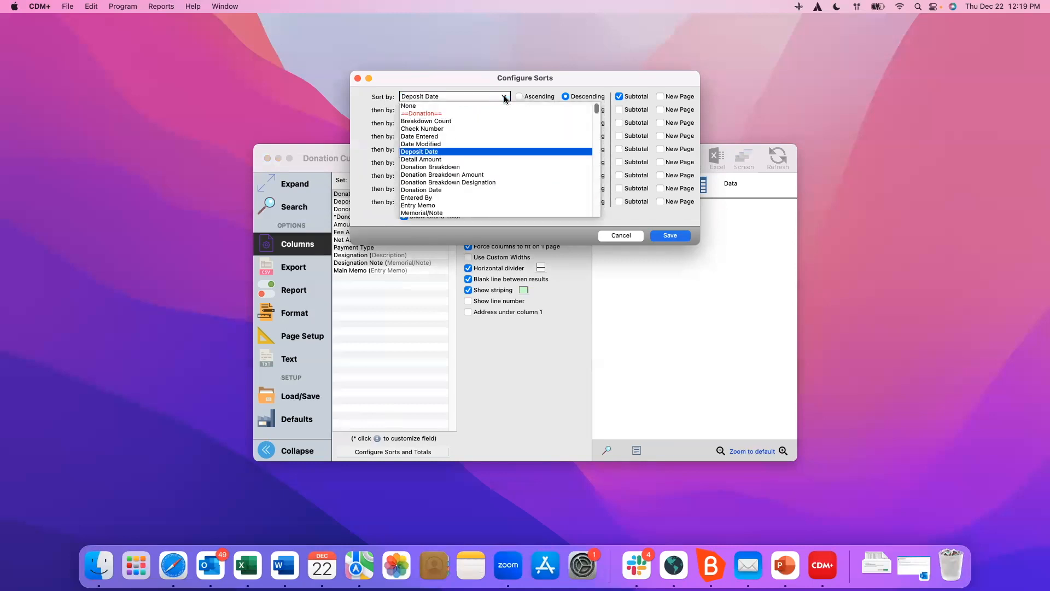
{"action": "left_click", "coordinate": [424, 153]}
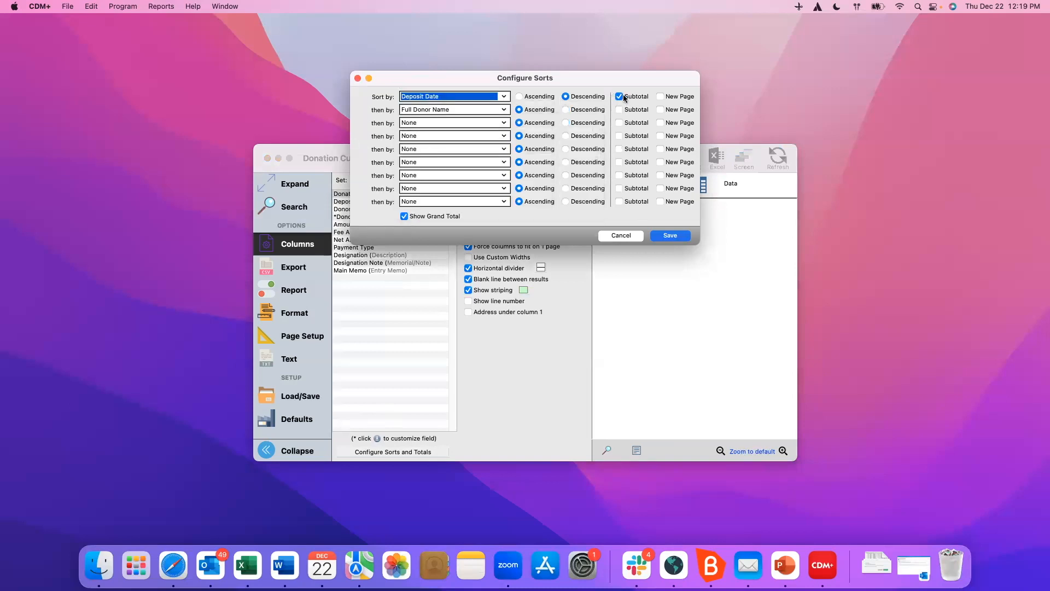
{"action": "left_click", "coordinate": [517, 97]}
{"action": "left_click", "coordinate": [504, 111]}
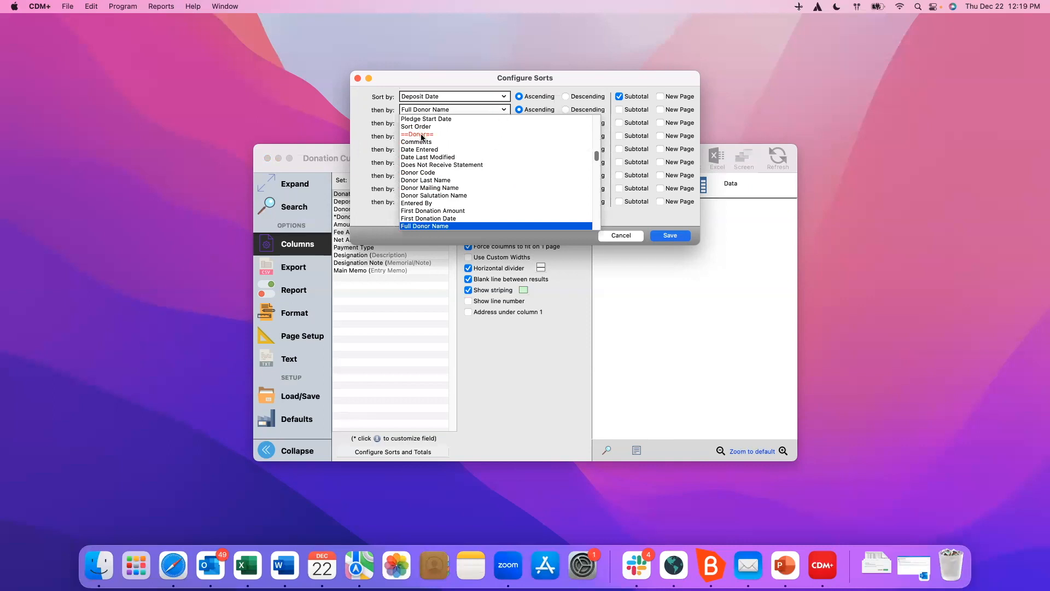
{"action": "scroll", "coordinate": [428, 219], "scroll_direction": "down", "scroll_amount": 2}
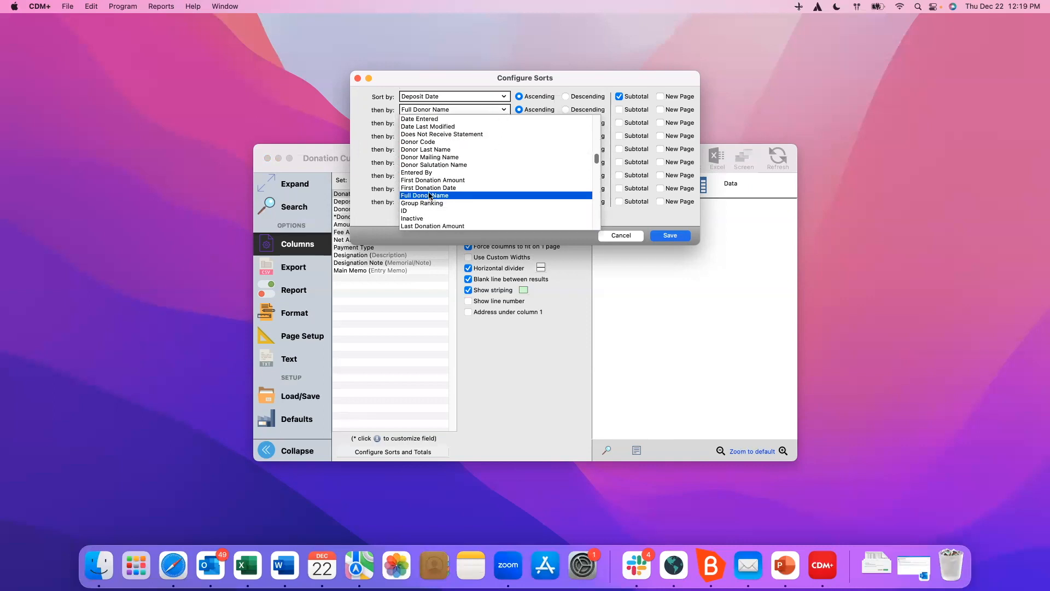
{"action": "left_click", "coordinate": [428, 197]}
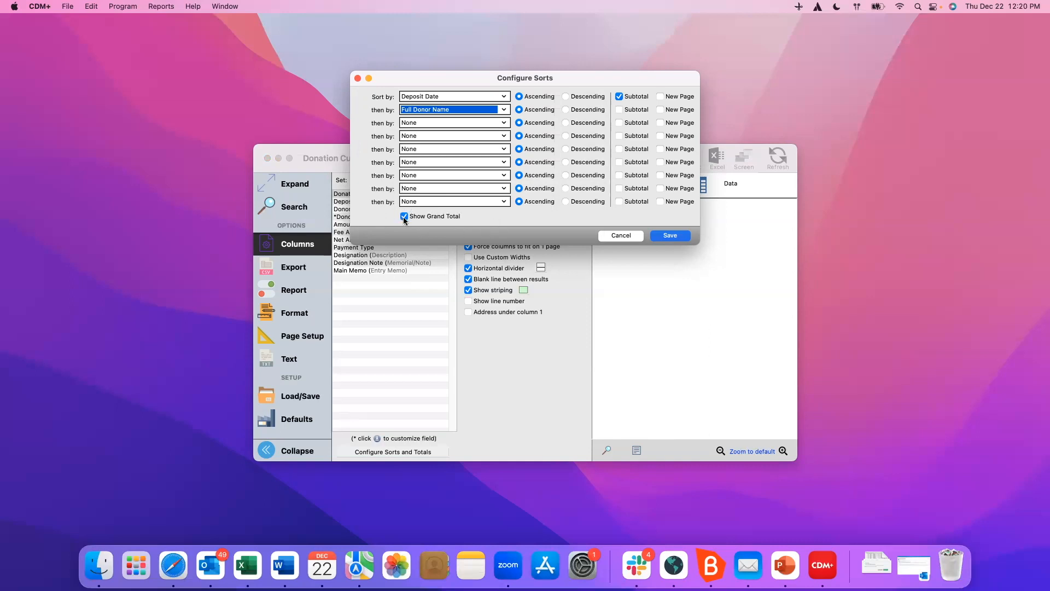
{"action": "left_click", "coordinate": [671, 236]}
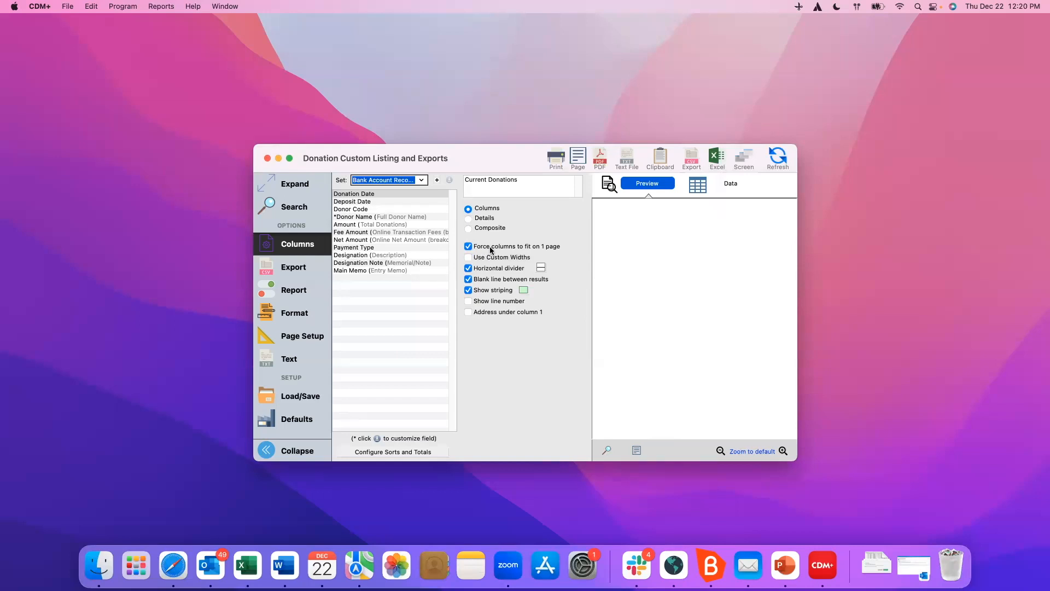
Check the report's page setup, then generate the donation listing preview and expand it to full width
{"action": "left_click", "coordinate": [305, 340]}
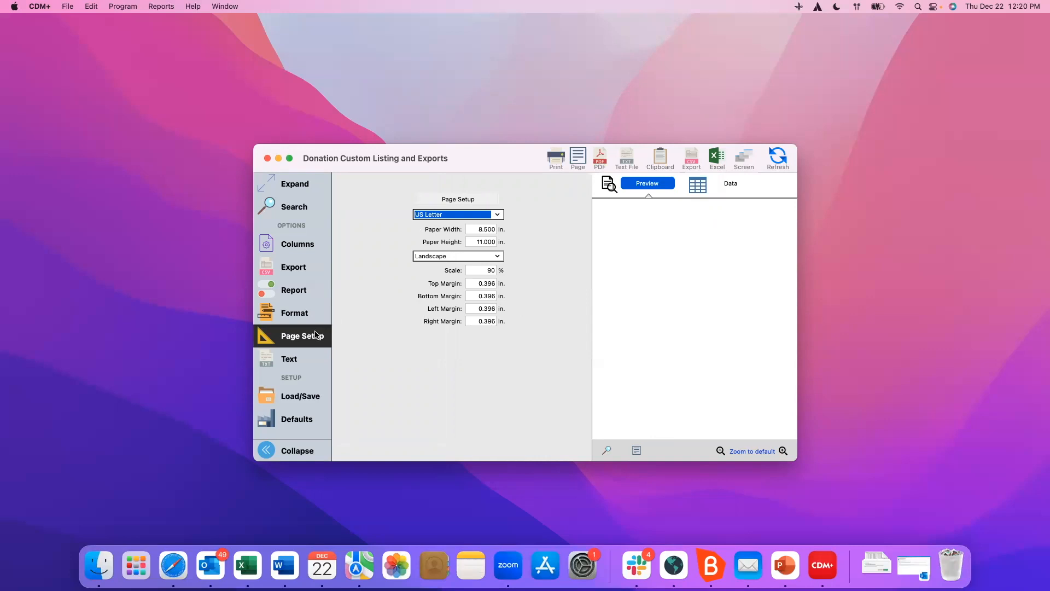
{"action": "left_click", "coordinate": [775, 162]}
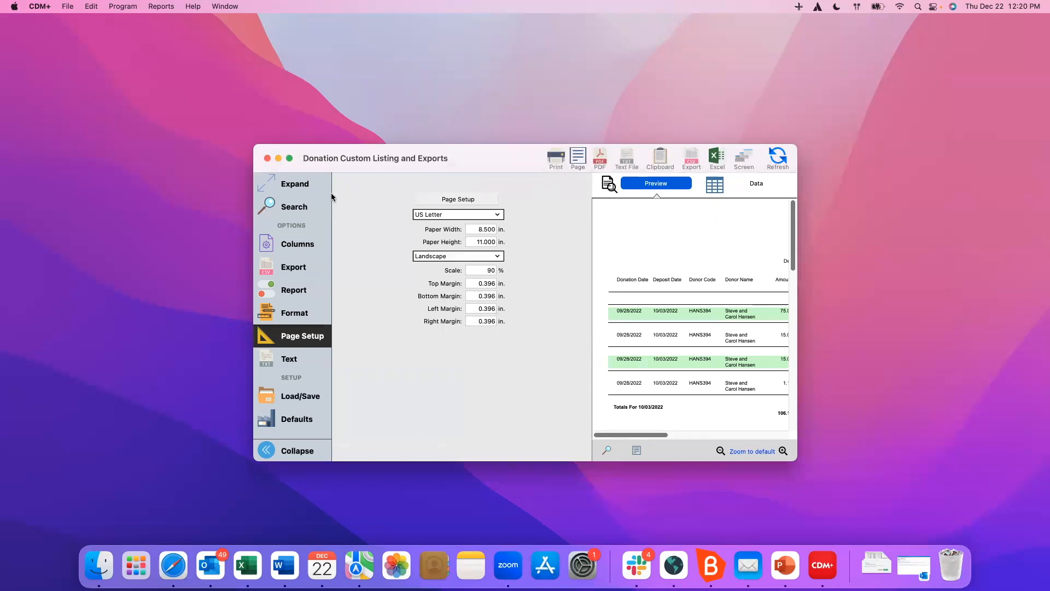
{"action": "left_click", "coordinate": [298, 184]}
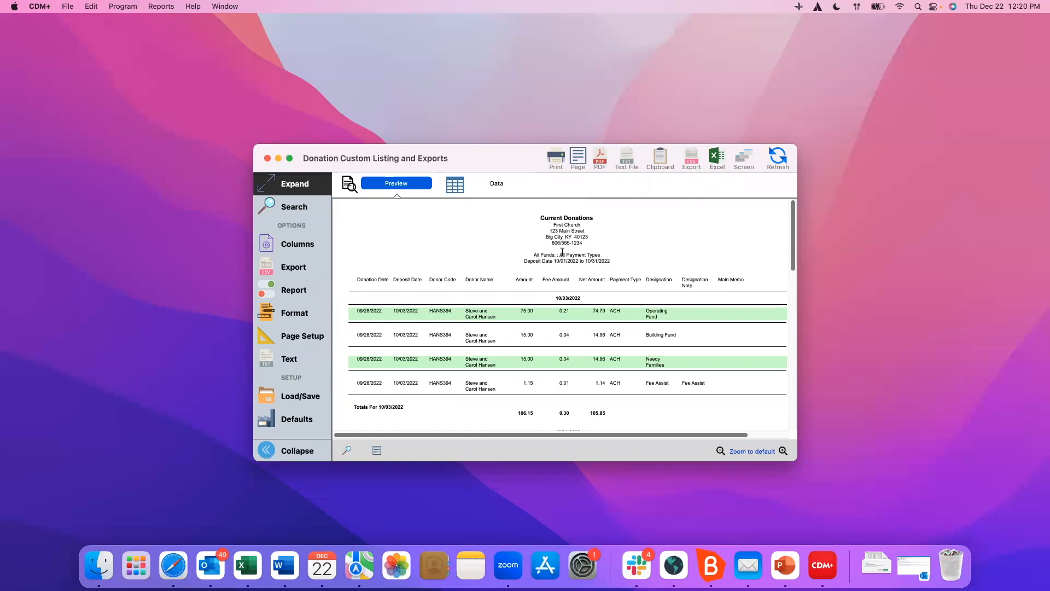
Set the deposit date range to 11/01/2022 through 11/30/2022 and regenerate the report in the expanded preview
{"action": "left_click", "coordinate": [271, 207]}
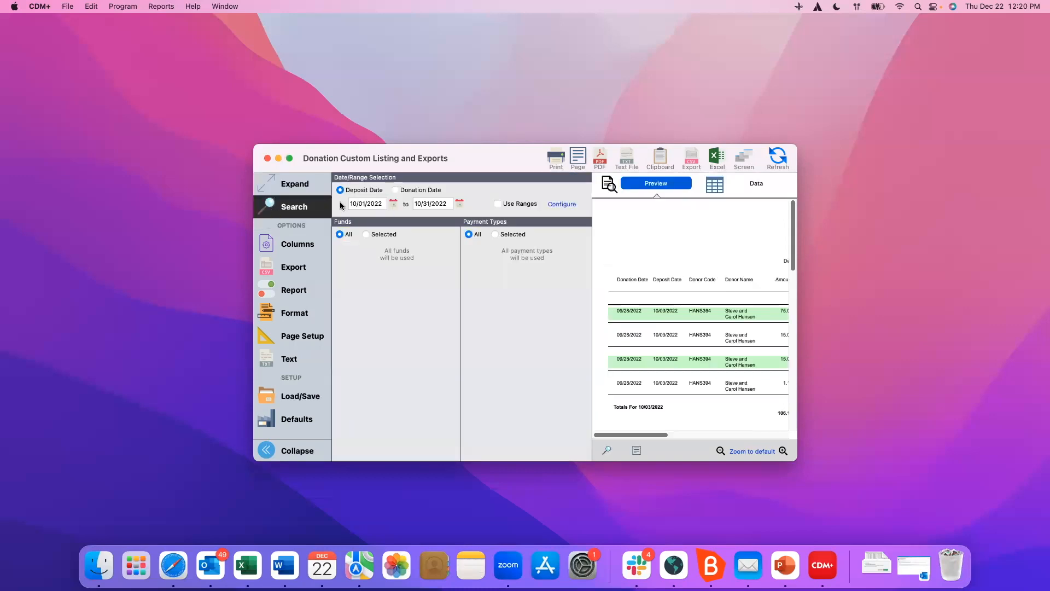
{"action": "left_click_drag", "start_coordinate": [381, 203], "coordinate": [346, 205]}
{"action": "type", "text": "11/1/2022"}
{"action": "left_click", "coordinate": [460, 205]}
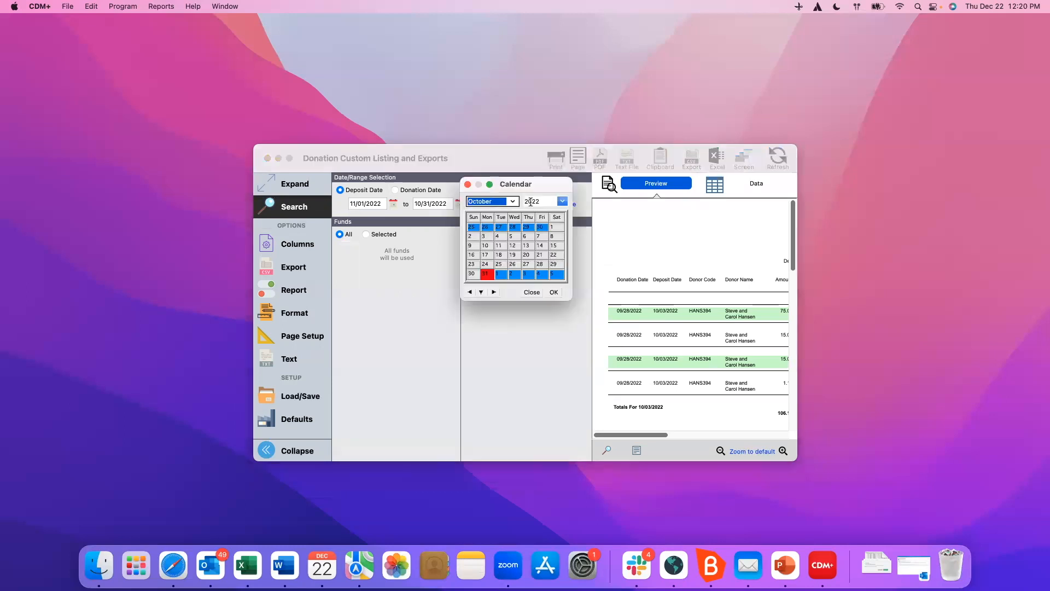
{"action": "left_click", "coordinate": [514, 202]}
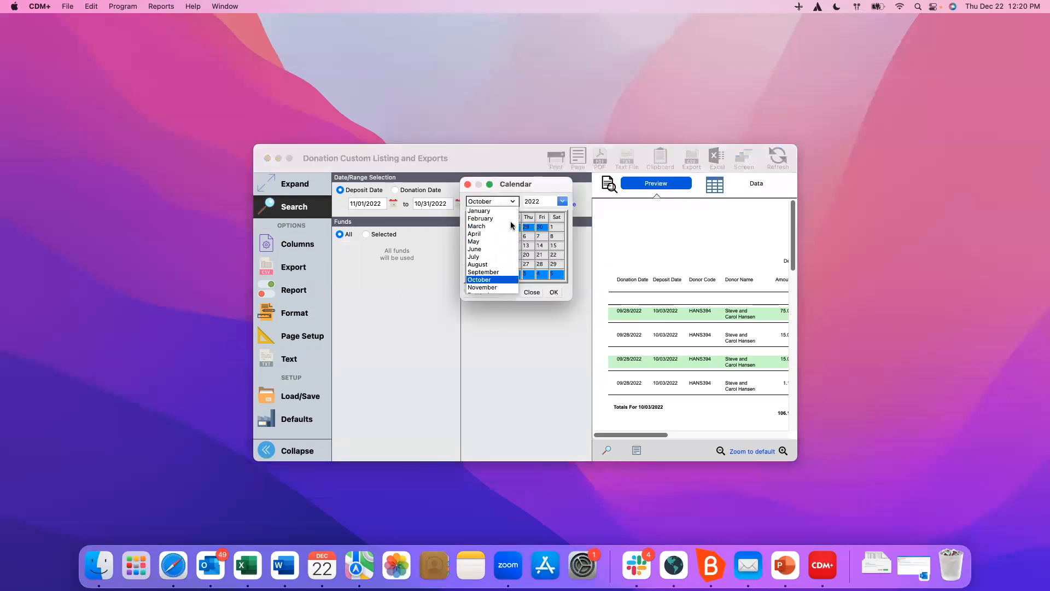
{"action": "left_click", "coordinate": [485, 288]}
{"action": "left_click", "coordinate": [514, 267]}
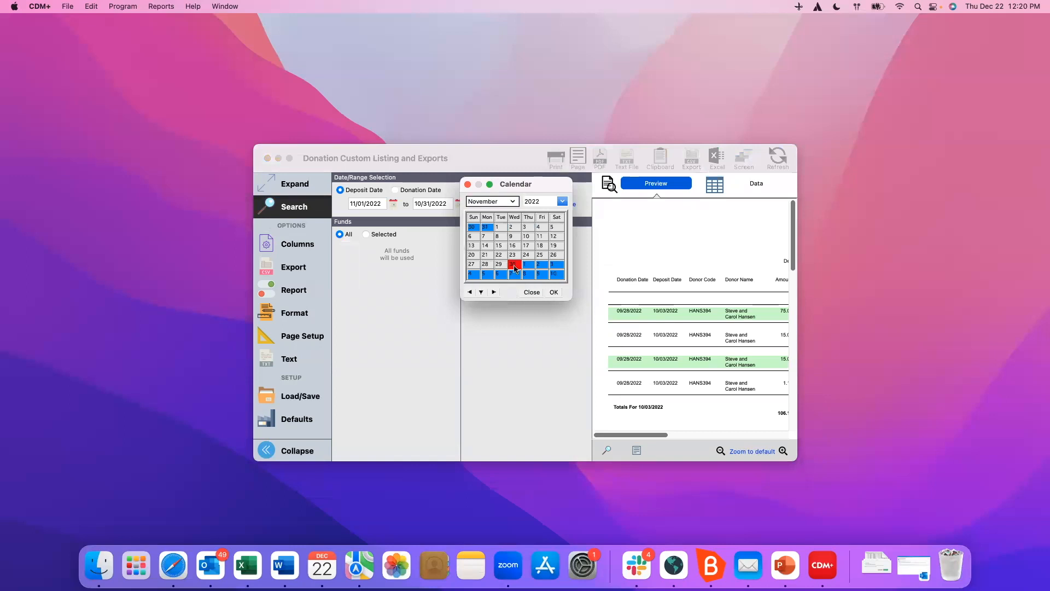
{"action": "left_click", "coordinate": [554, 292]}
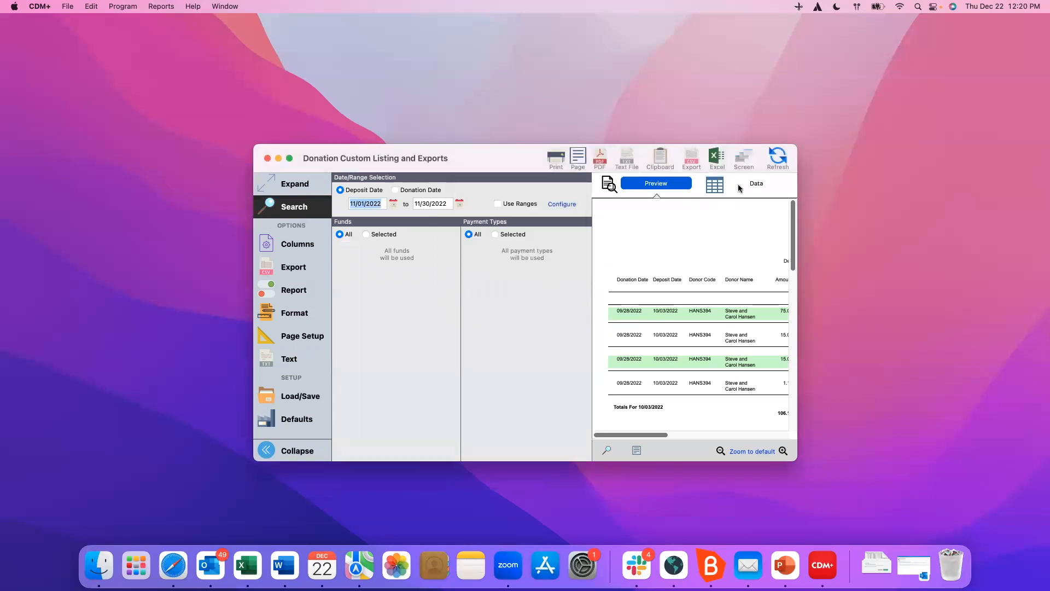
{"action": "left_click", "coordinate": [786, 162]}
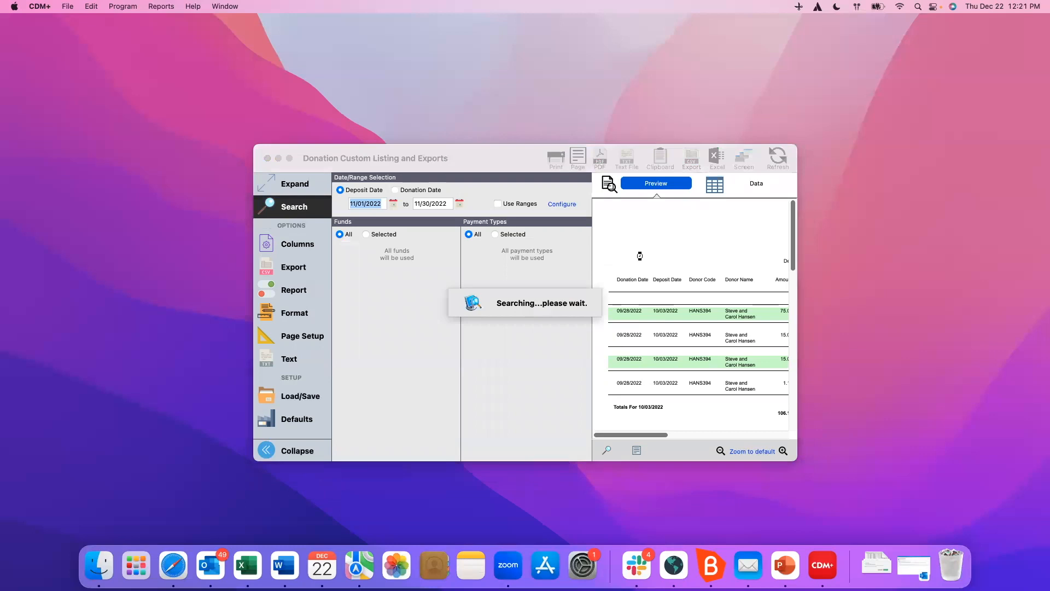
{"action": "left_click", "coordinate": [301, 192]}
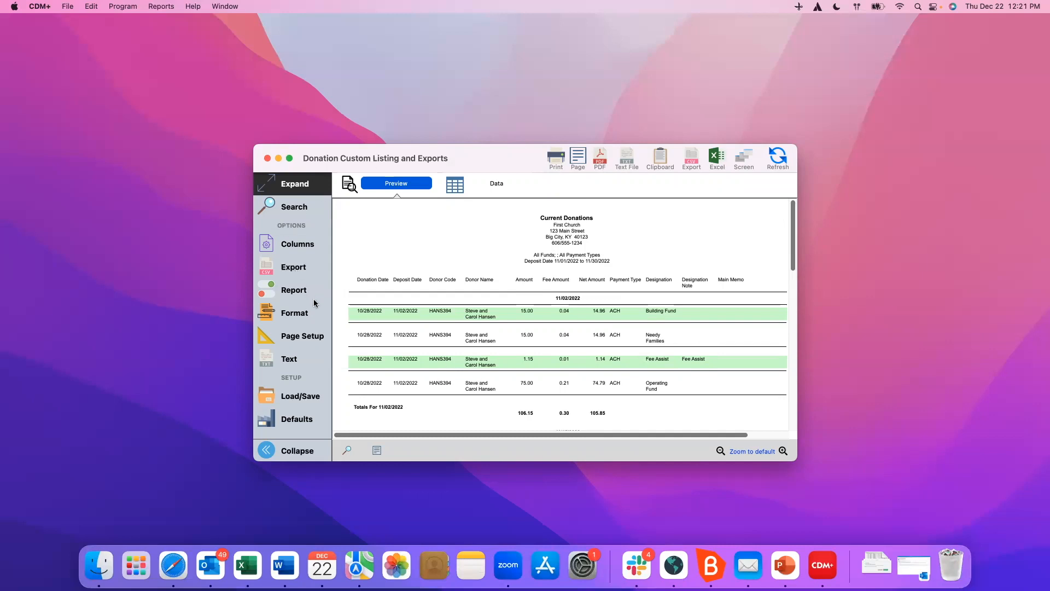
Create a new column set named New Report
{"action": "left_click", "coordinate": [280, 247]}
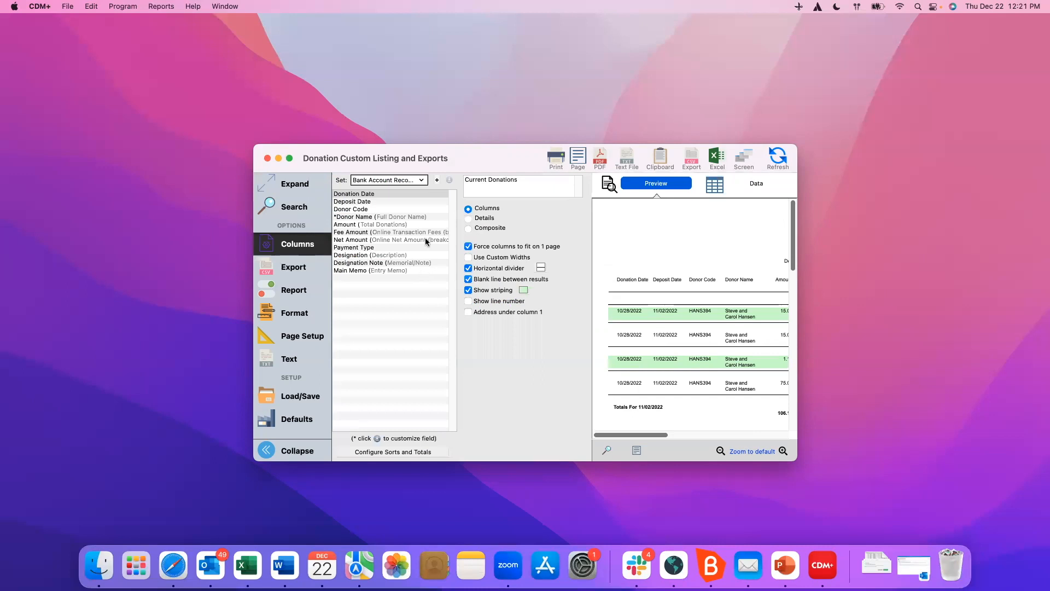
{"action": "left_click", "coordinate": [437, 181]}
{"action": "type", "text": "New Report"}
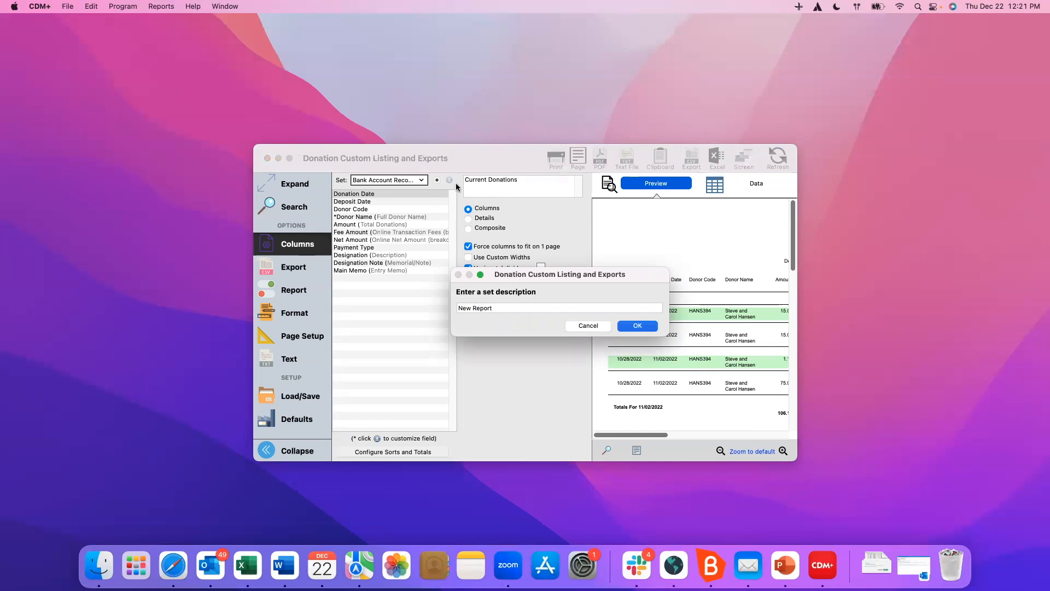
{"action": "left_click", "coordinate": [623, 325]}
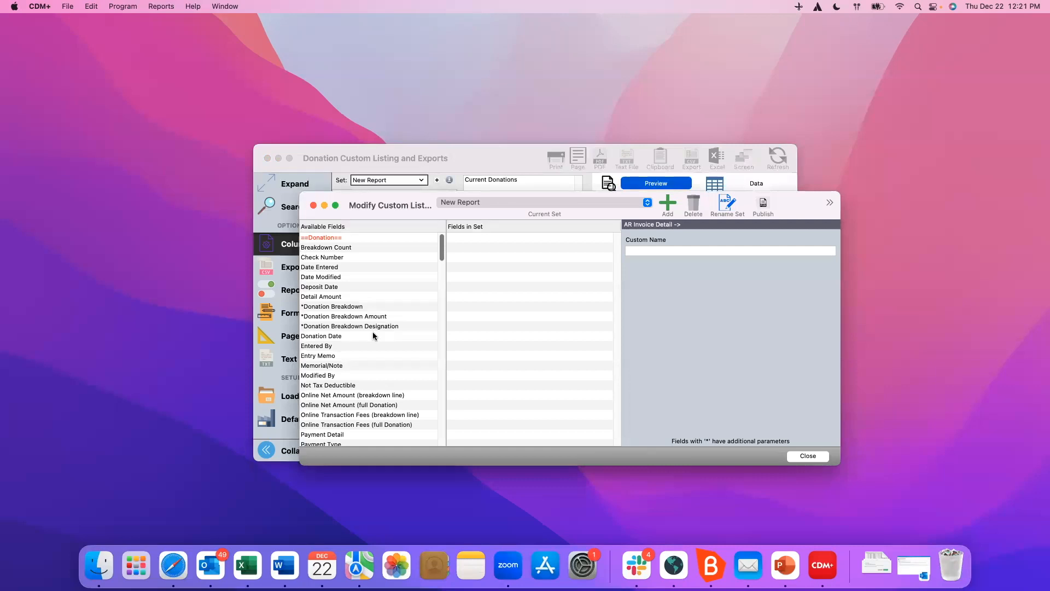
Add the Donation Date, Deposit Date and Full Donor Name fields to the New Report set
{"action": "scroll", "coordinate": [374, 335], "scroll_direction": "down", "scroll_amount": 5}
{"action": "scroll", "coordinate": [374, 336], "scroll_direction": "up", "scroll_amount": 3}
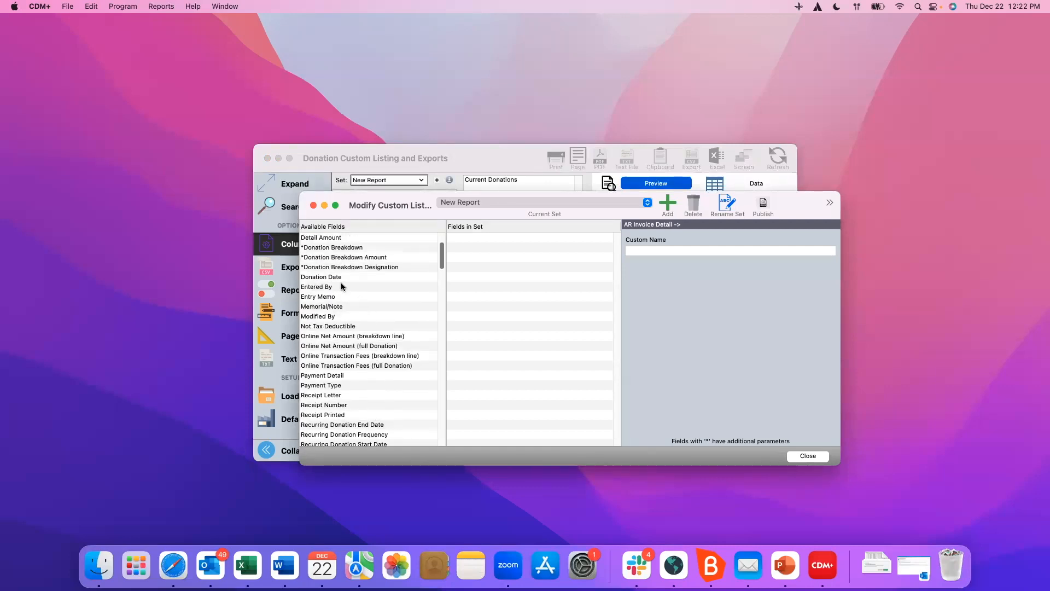
{"action": "double_click", "coordinate": [340, 276]}
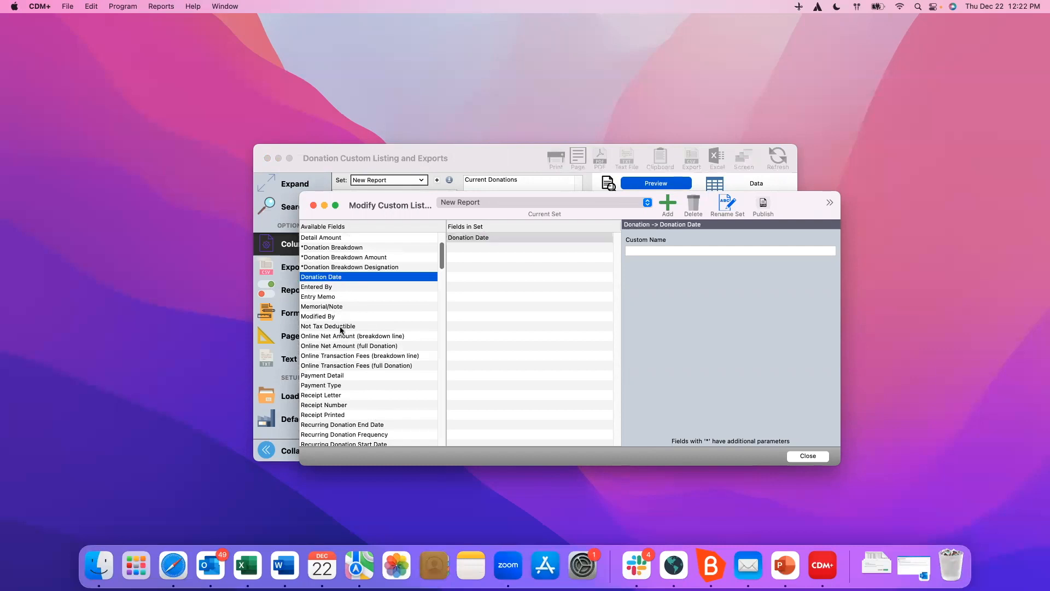
{"action": "scroll", "coordinate": [340, 330], "scroll_direction": "down", "scroll_amount": 3}
{"action": "scroll", "coordinate": [341, 330], "scroll_direction": "up", "scroll_amount": 6}
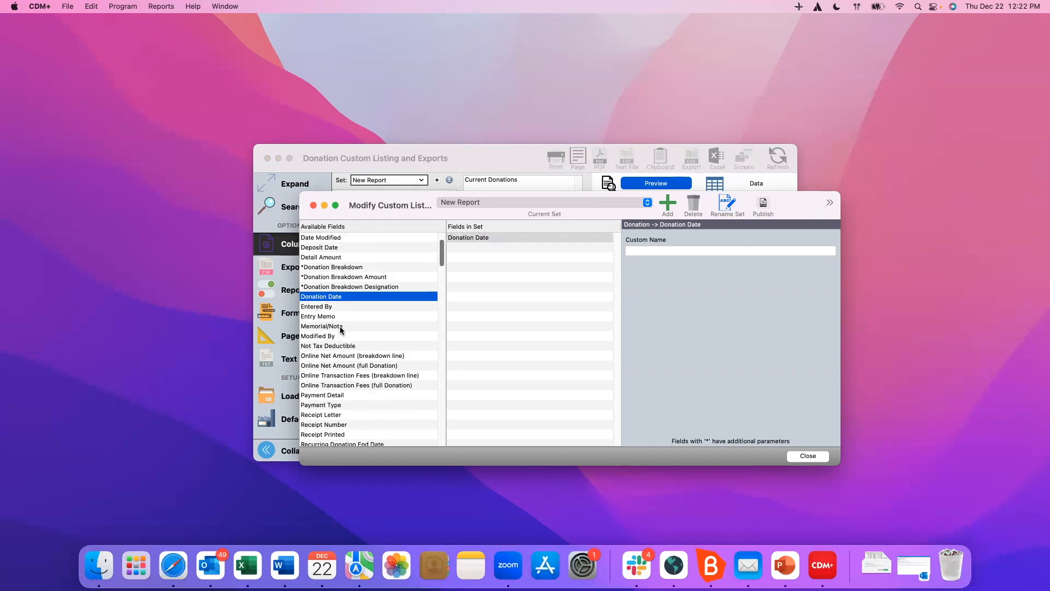
{"action": "double_click", "coordinate": [340, 258]}
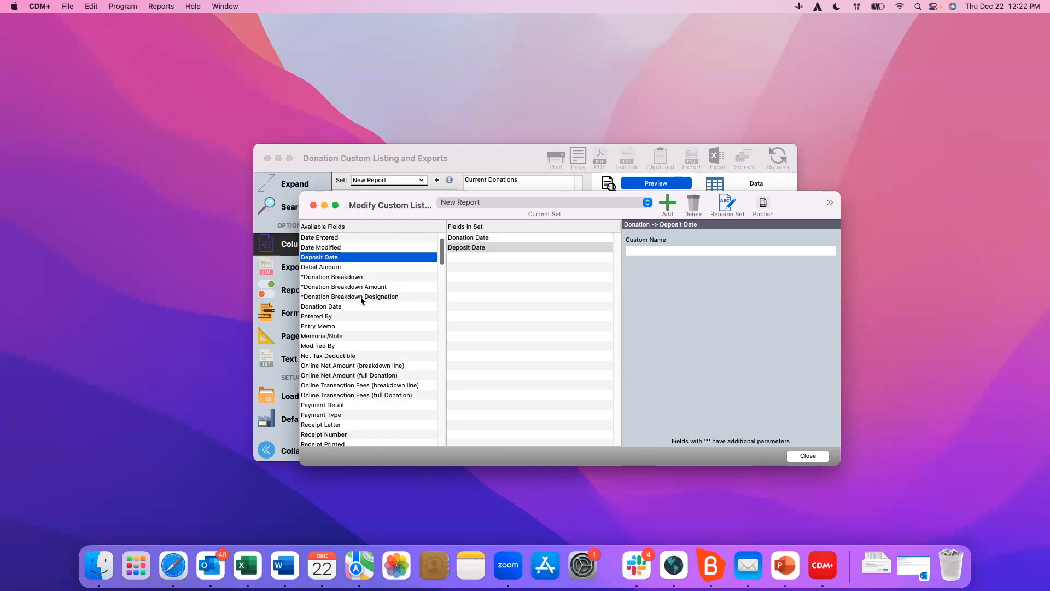
{"action": "scroll", "coordinate": [360, 296], "scroll_direction": "down", "scroll_amount": 10}
{"action": "scroll", "coordinate": [361, 301], "scroll_direction": "down", "scroll_amount": 2}
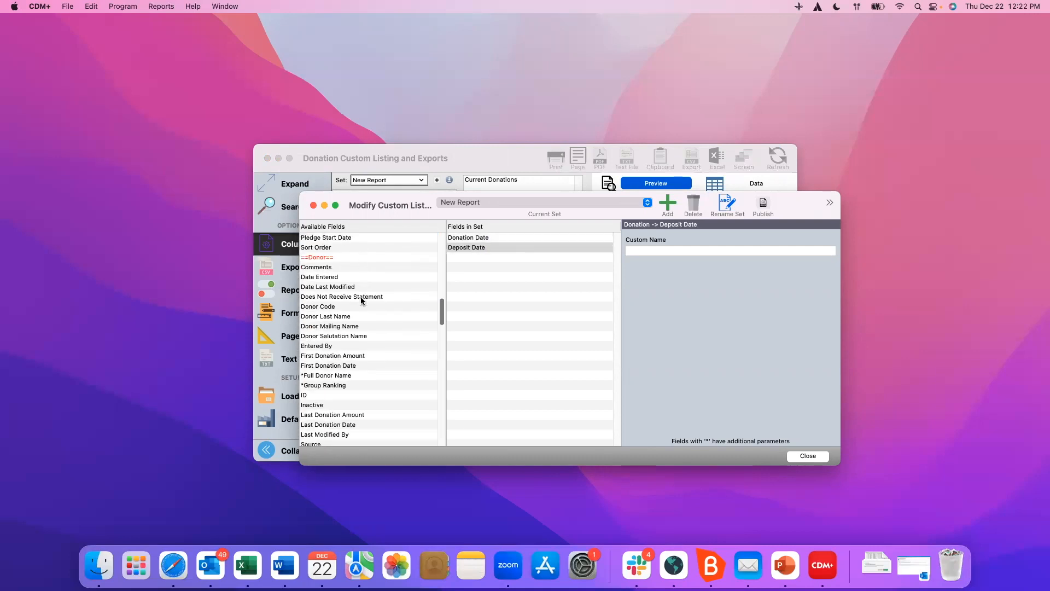
{"action": "double_click", "coordinate": [334, 376]}
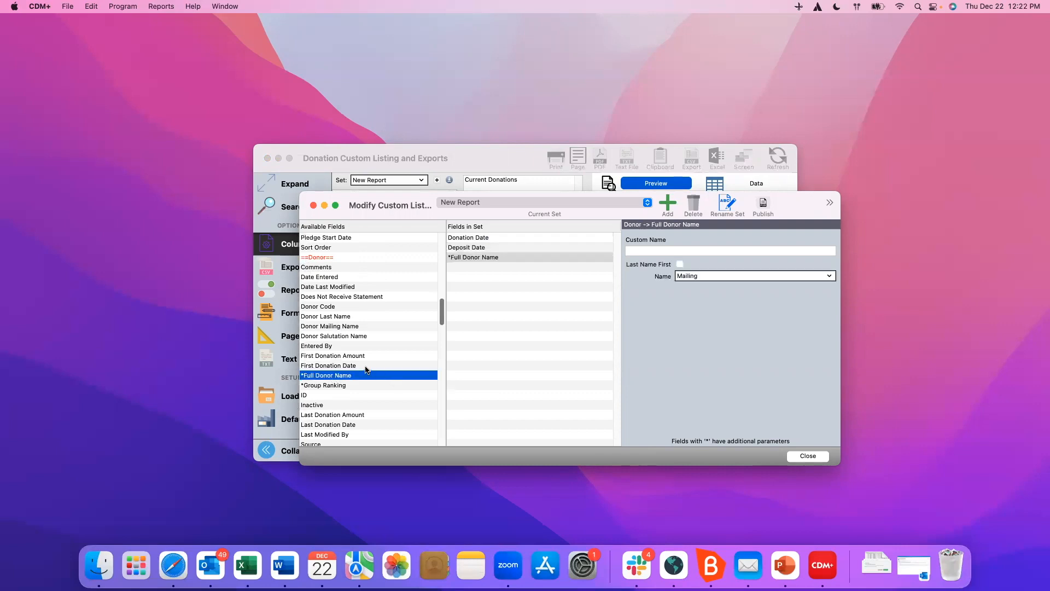
Add Total Donations and the breakdown-line Online Net Amount and Online Transaction Fees to the set, placing the fees before the net amount
{"action": "scroll", "coordinate": [365, 370], "scroll_direction": "up", "scroll_amount": 6}
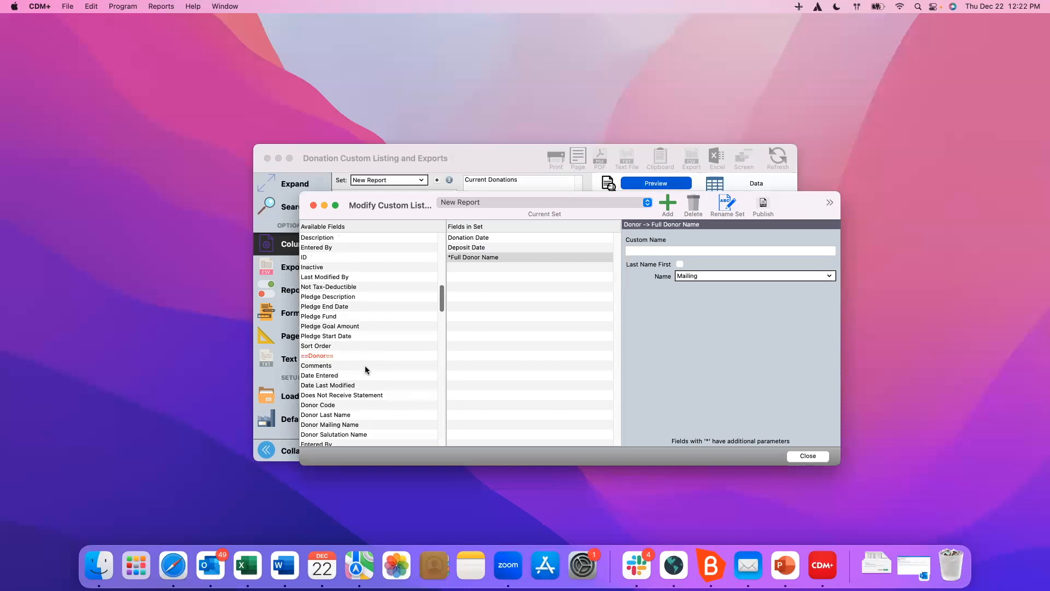
{"action": "scroll", "coordinate": [365, 370], "scroll_direction": "up", "scroll_amount": 5}
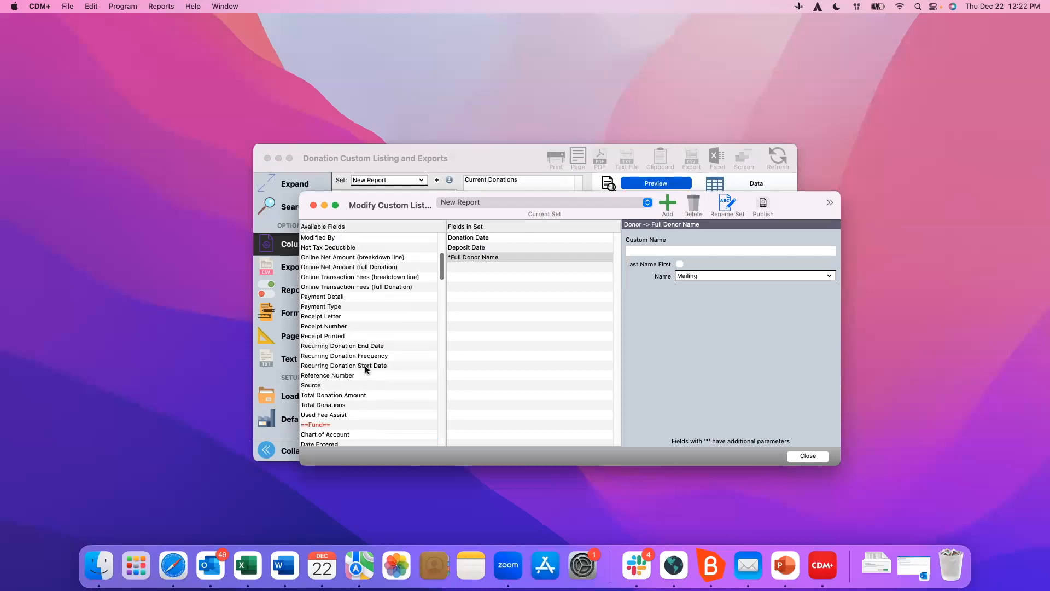
{"action": "double_click", "coordinate": [334, 406]}
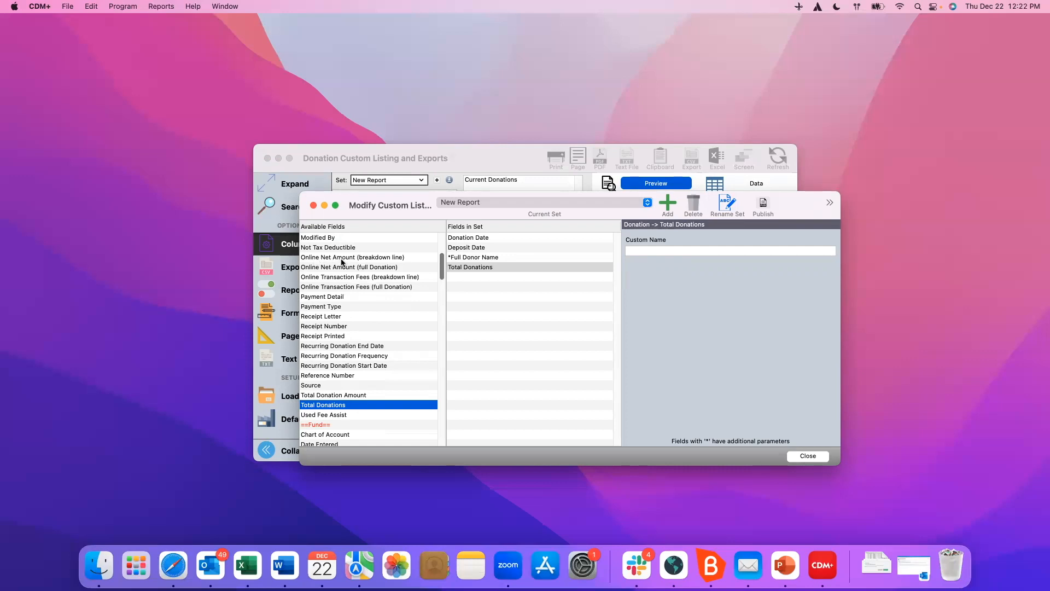
{"action": "double_click", "coordinate": [340, 258]}
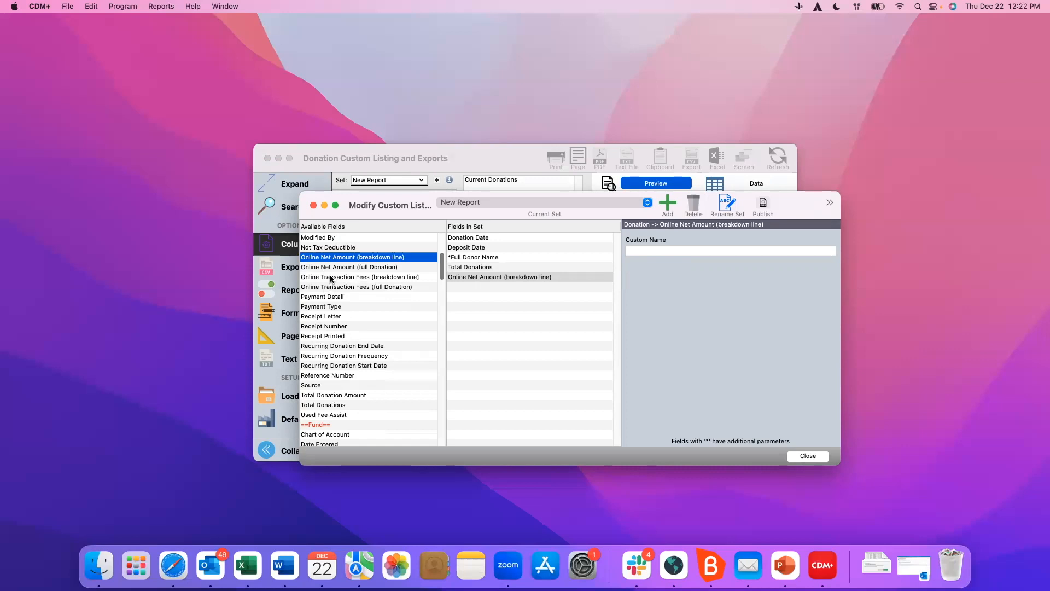
{"action": "double_click", "coordinate": [333, 277]}
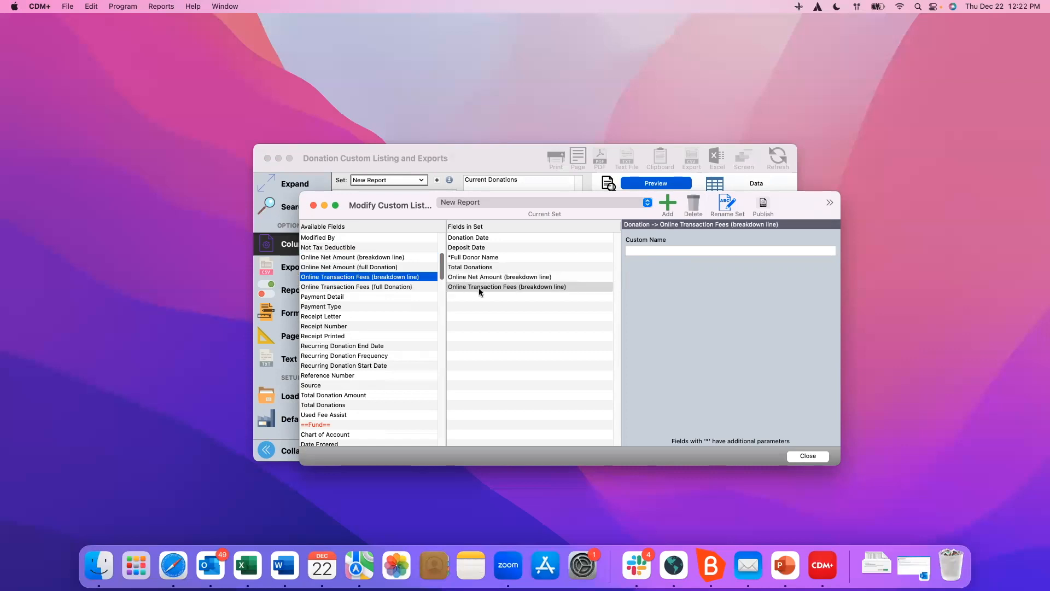
{"action": "left_click_drag", "start_coordinate": [478, 286], "coordinate": [480, 279]}
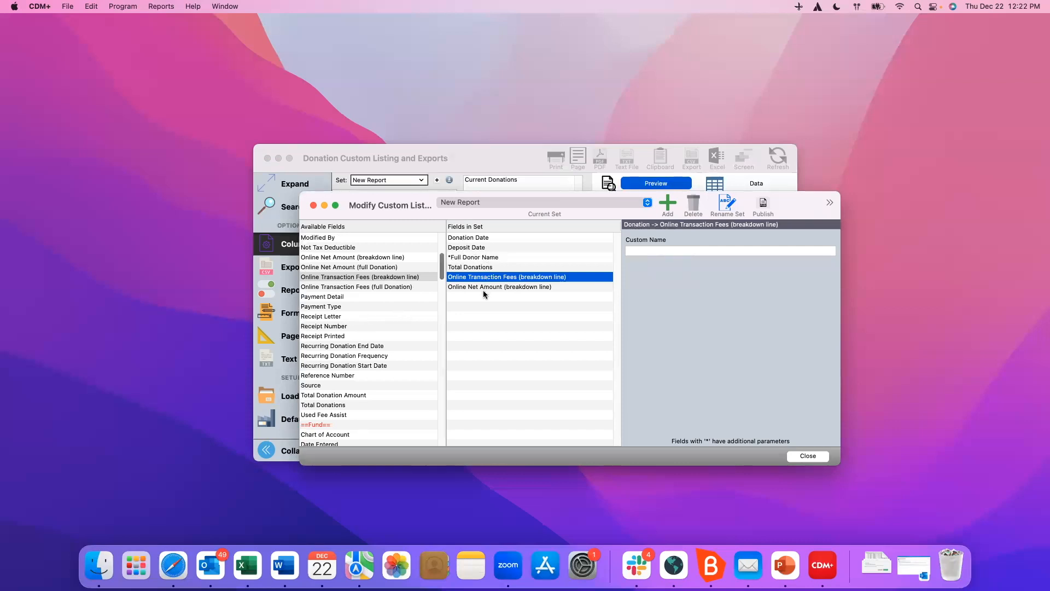
Add the fund Description and Recurring Donation Frequency fields to the New Report set and close the set editor
{"action": "scroll", "coordinate": [355, 332], "scroll_direction": "down", "scroll_amount": 5}
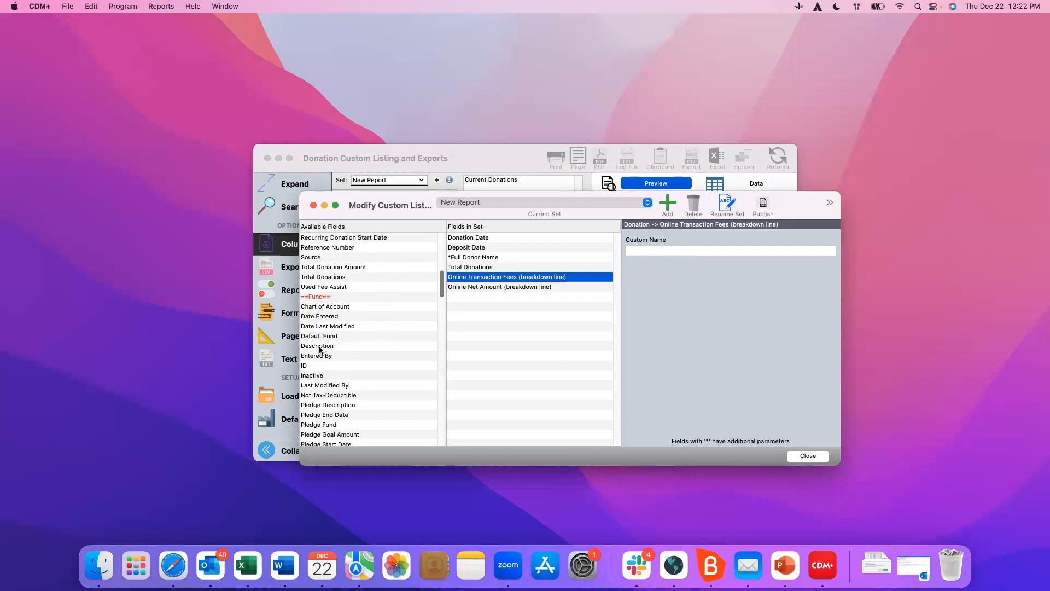
{"action": "double_click", "coordinate": [319, 346]}
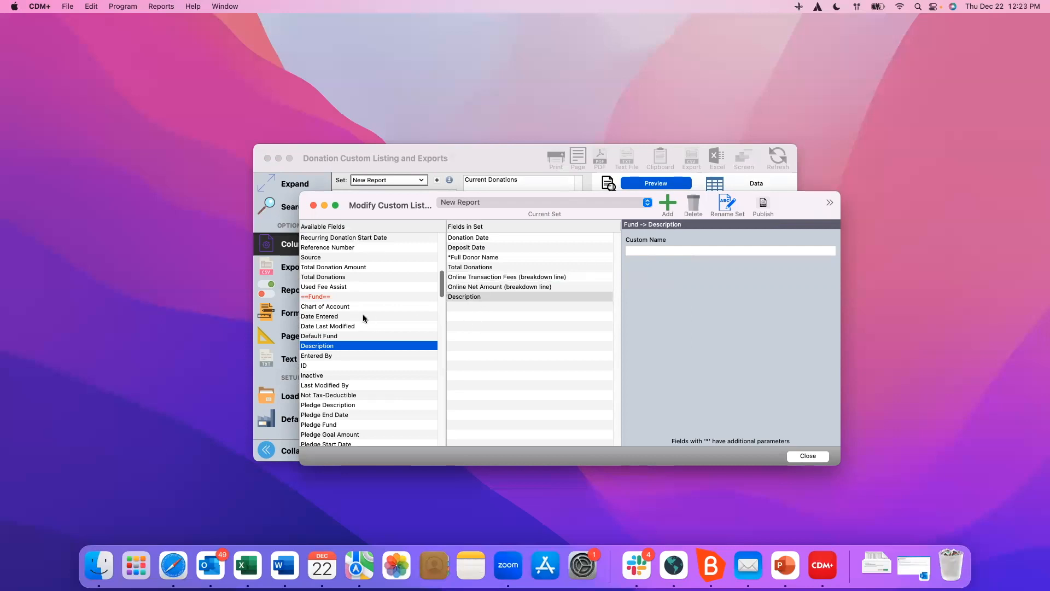
{"action": "scroll", "coordinate": [363, 317], "scroll_direction": "up", "scroll_amount": 3}
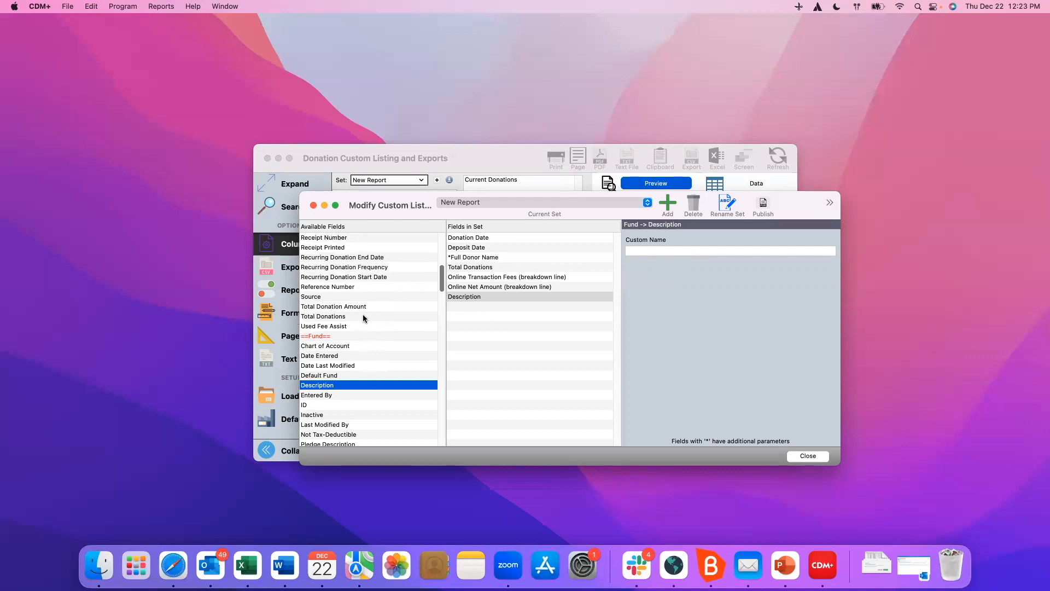
{"action": "scroll", "coordinate": [363, 318], "scroll_direction": "up", "scroll_amount": 2}
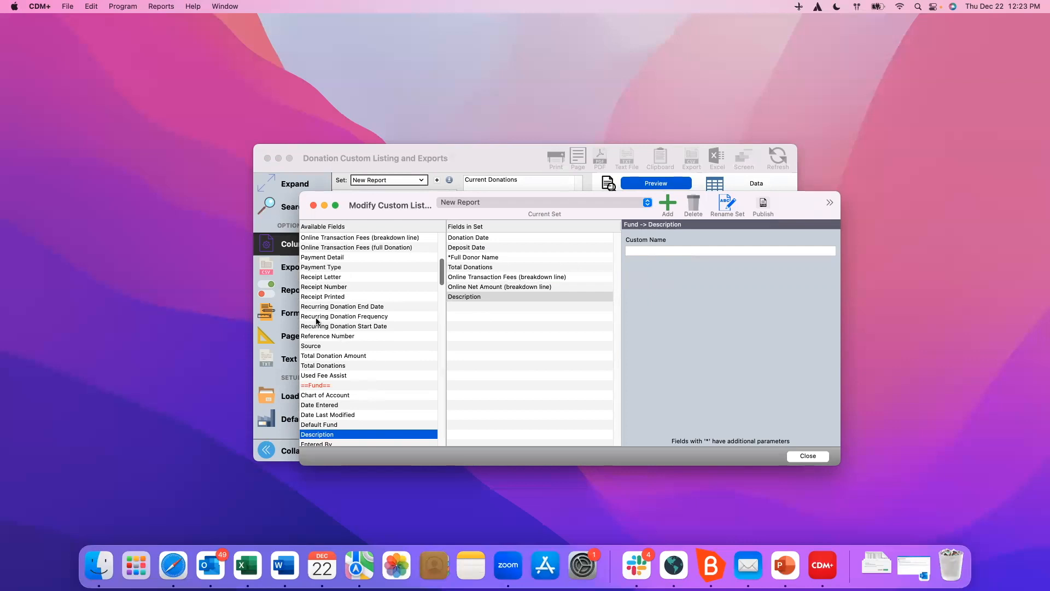
{"action": "double_click", "coordinate": [353, 317]}
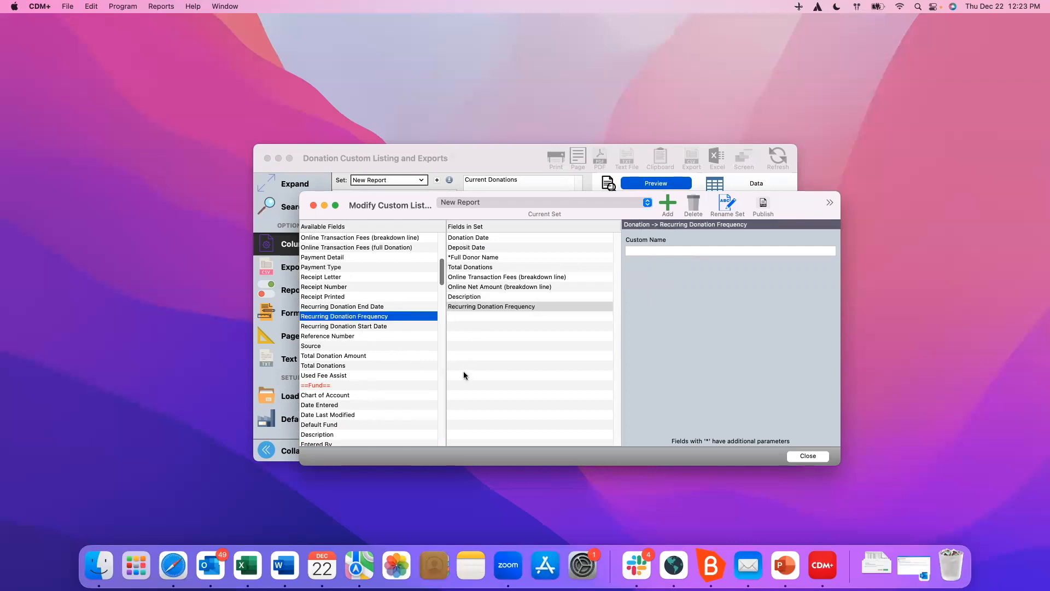
{"action": "left_click", "coordinate": [808, 457]}
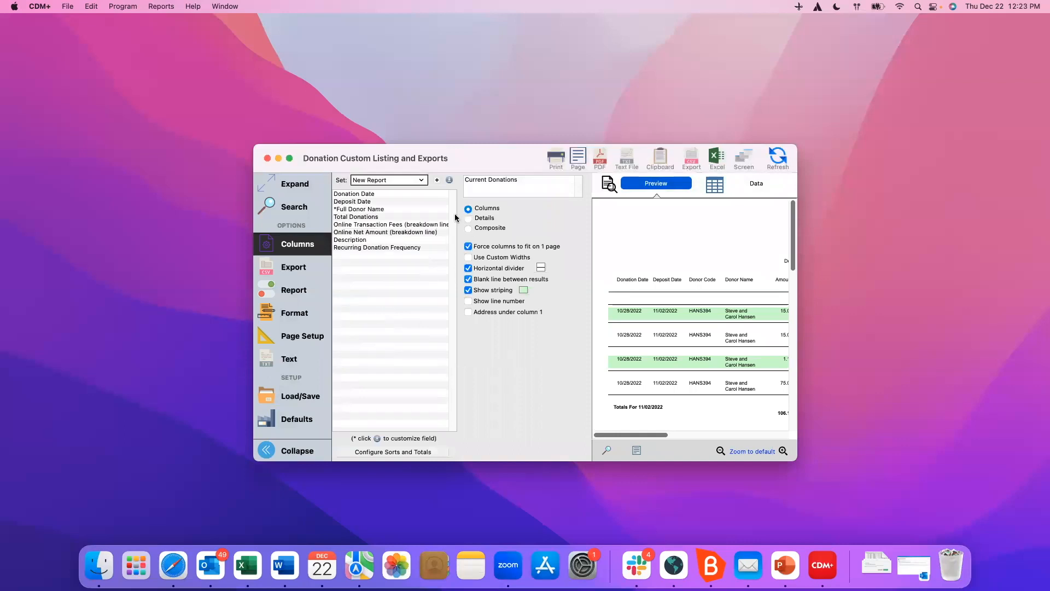
Regenerate the donation listing with the New Report columns, review it in the expanded preview and close the report window
{"action": "left_click", "coordinate": [773, 160]}
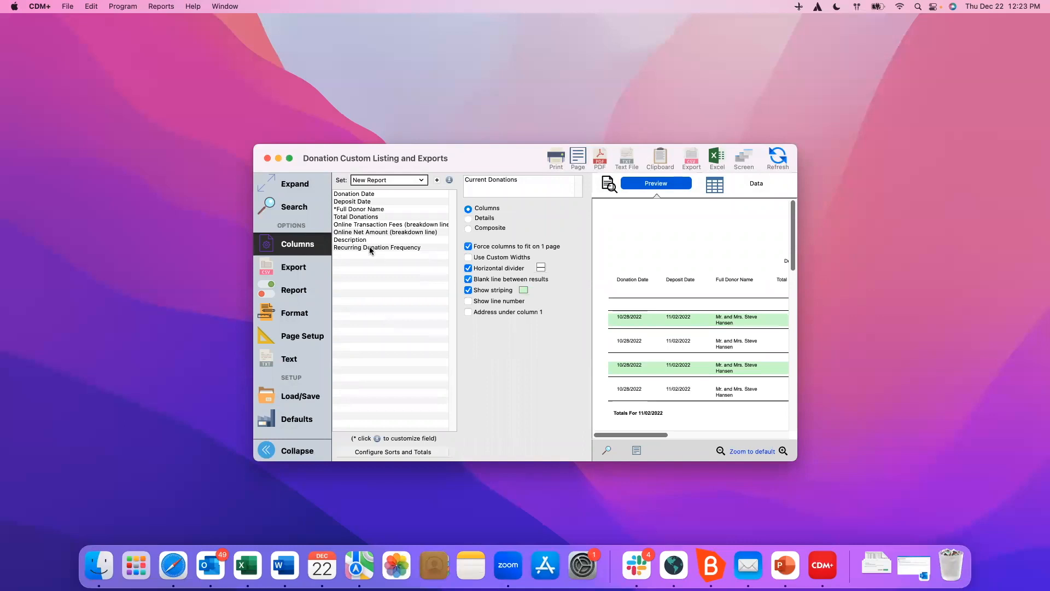
{"action": "left_click", "coordinate": [296, 185]}
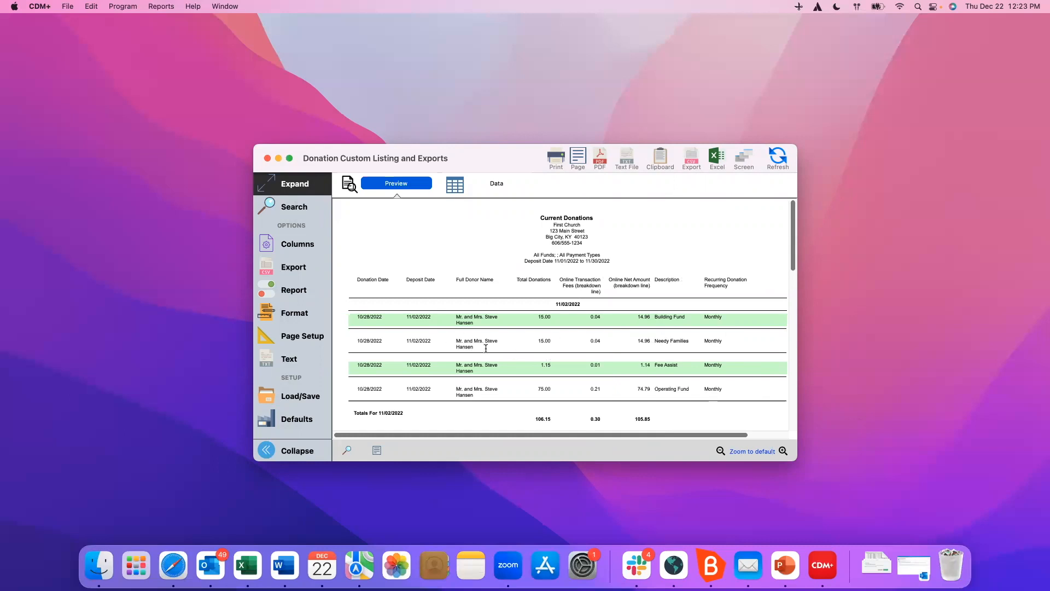
{"action": "left_click", "coordinate": [267, 158]}
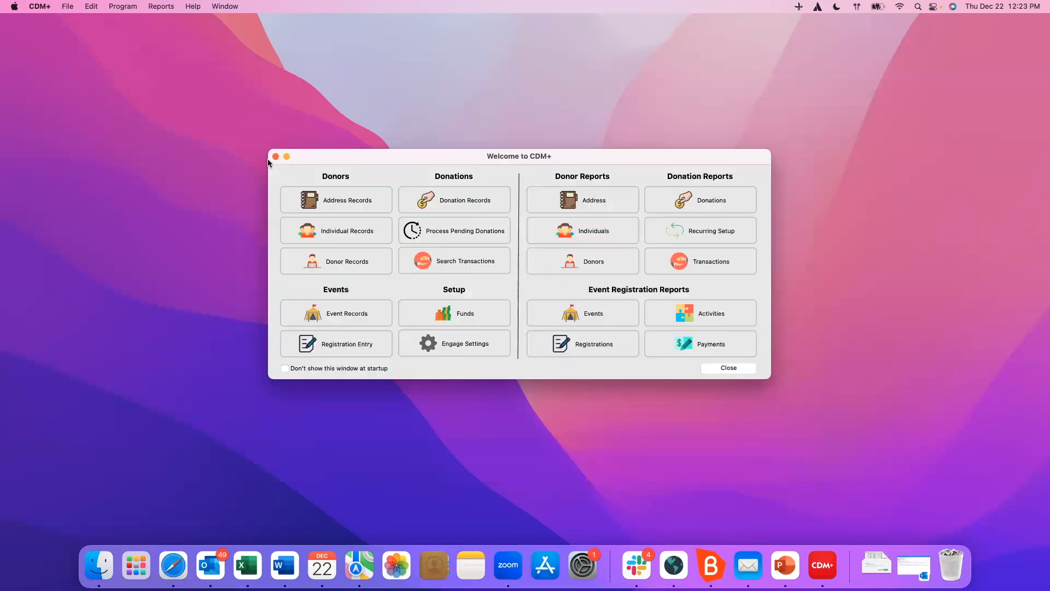